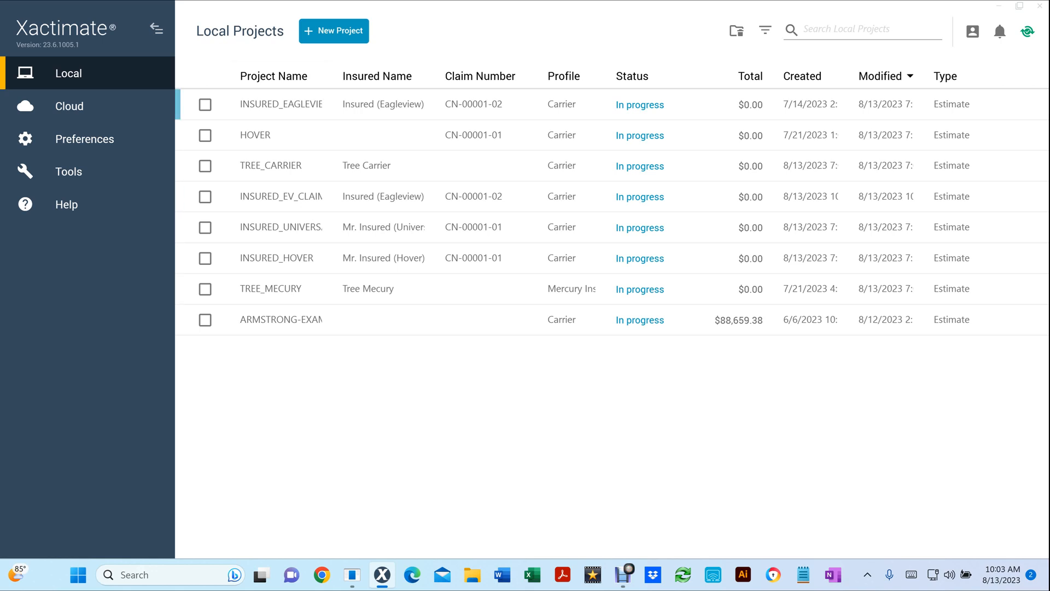
- Select the INSURED_EAGLEVIEW and TREE_CARRIER local projects and start the Project Merge Wizard for them
left_click(205, 104)
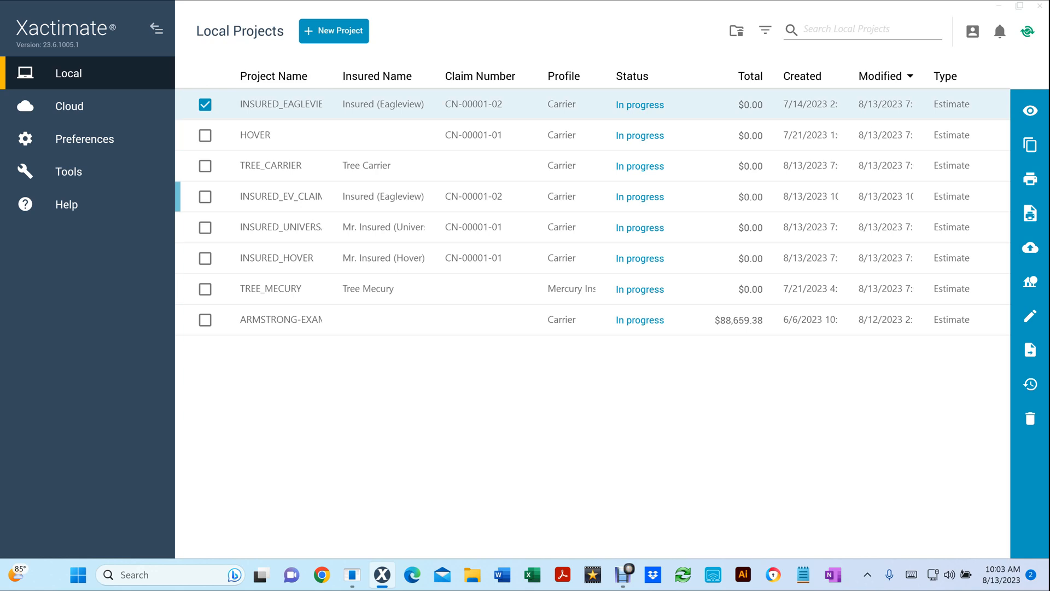
left_click(205, 166)
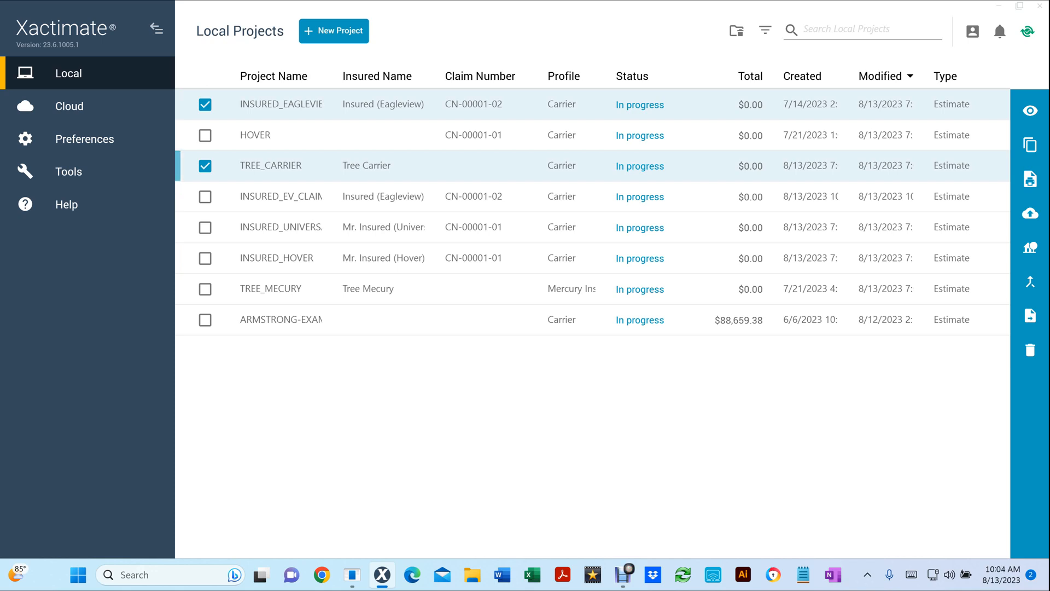
left_click(271, 166)
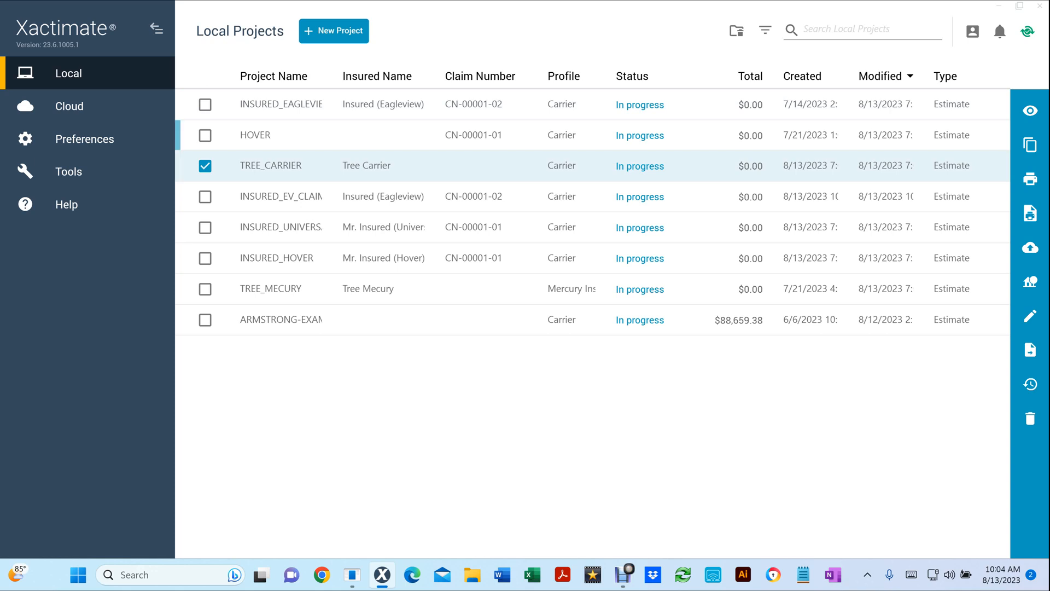
left_click(205, 104)
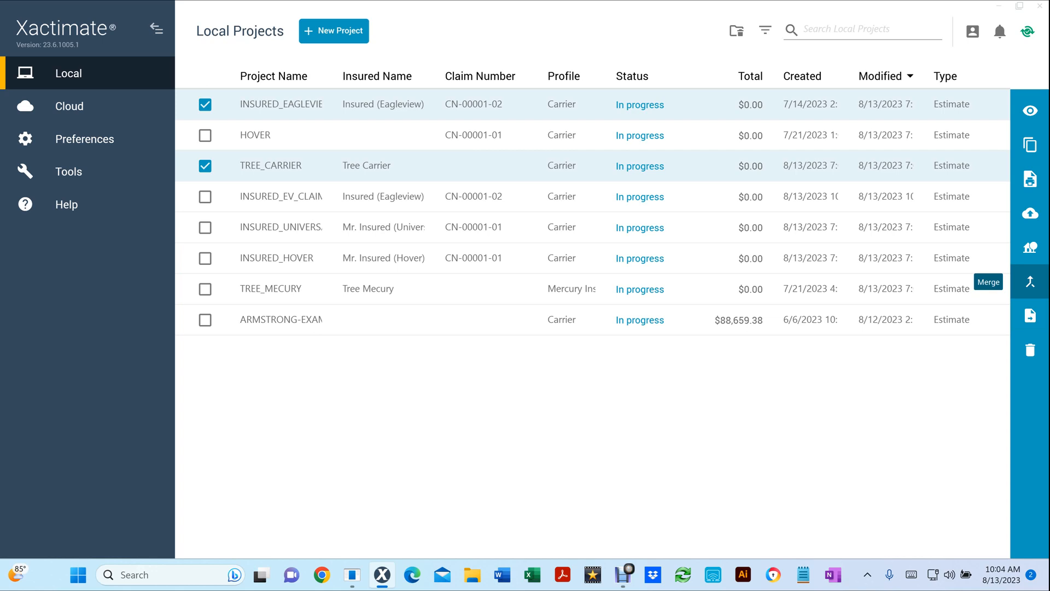
left_click(1030, 282)
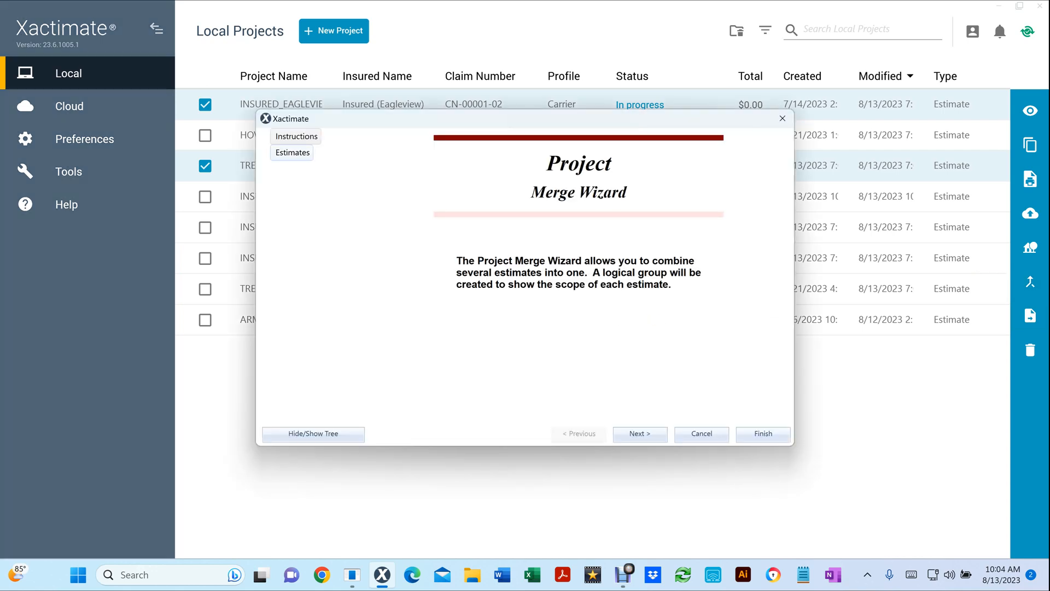
- Merge TREE_CARRIER into the source project INSURED_EAGLEVIEW, with the estimate set to open when finished
left_click(292, 152)
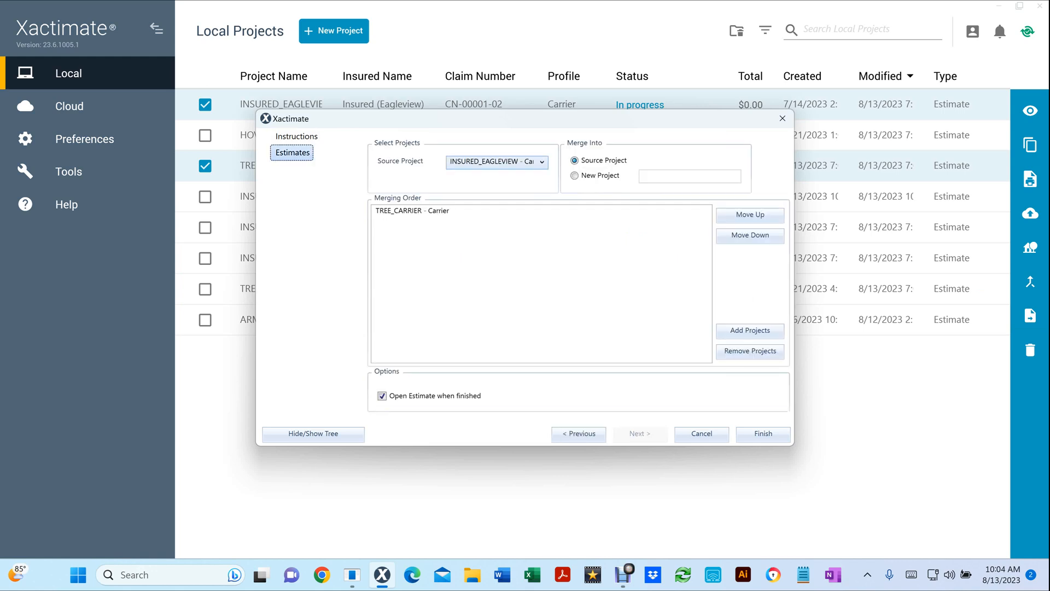
left_click(541, 162)
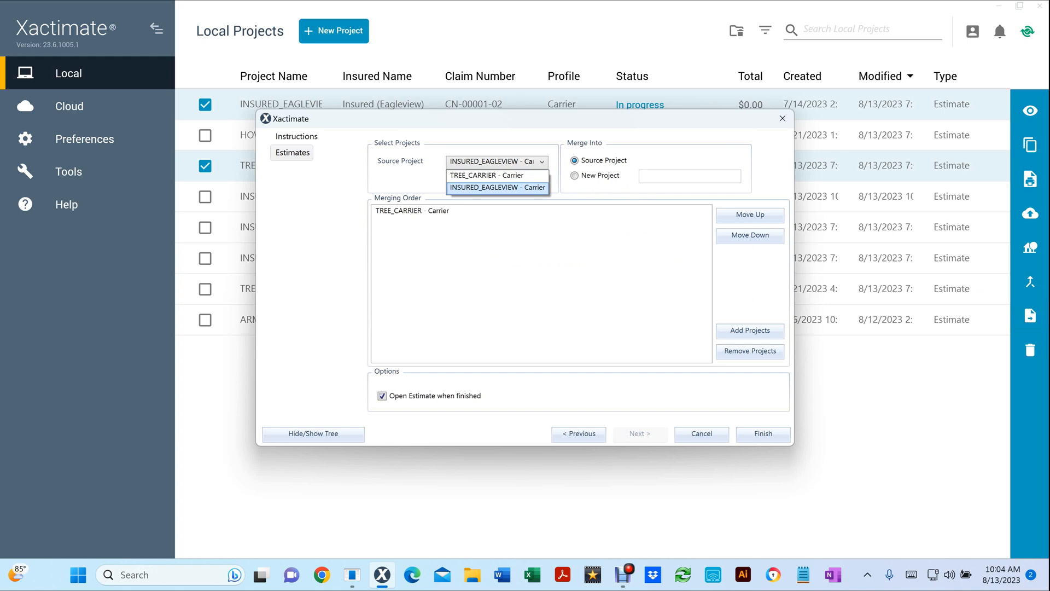
left_click(497, 188)
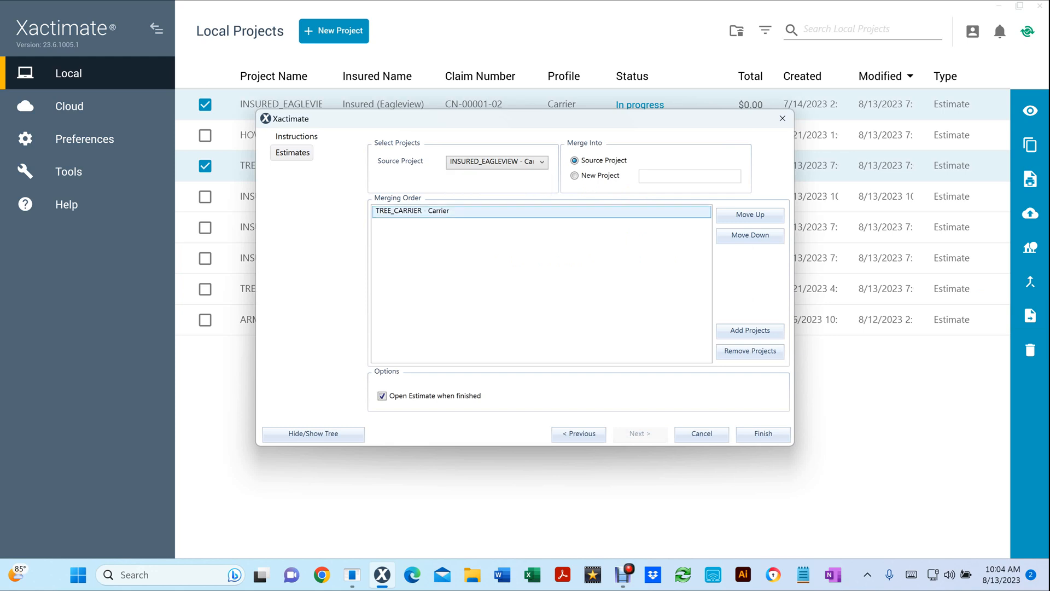
left_click(541, 212)
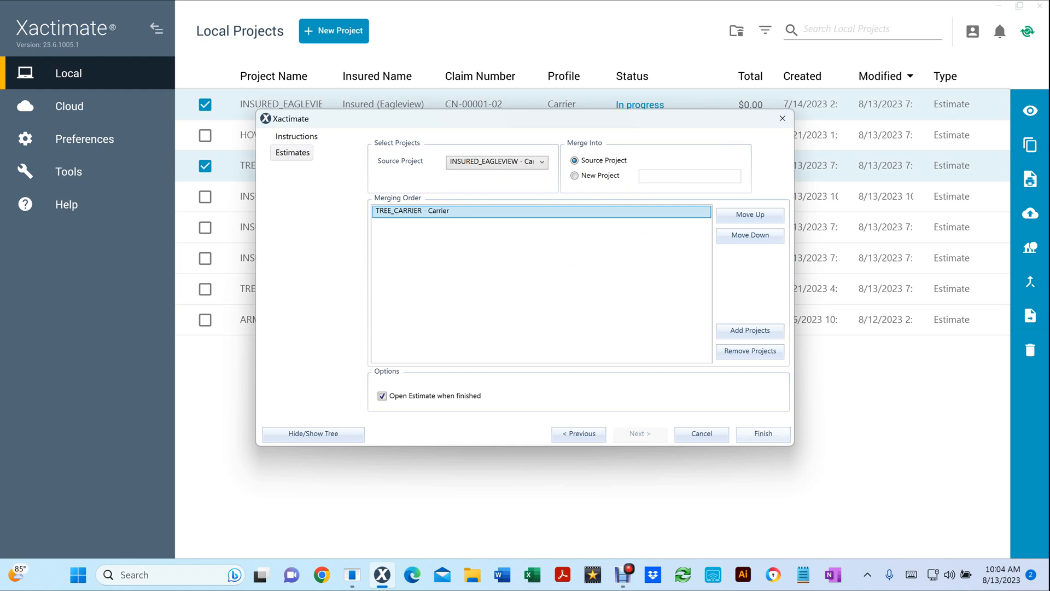
left_click(762, 434)
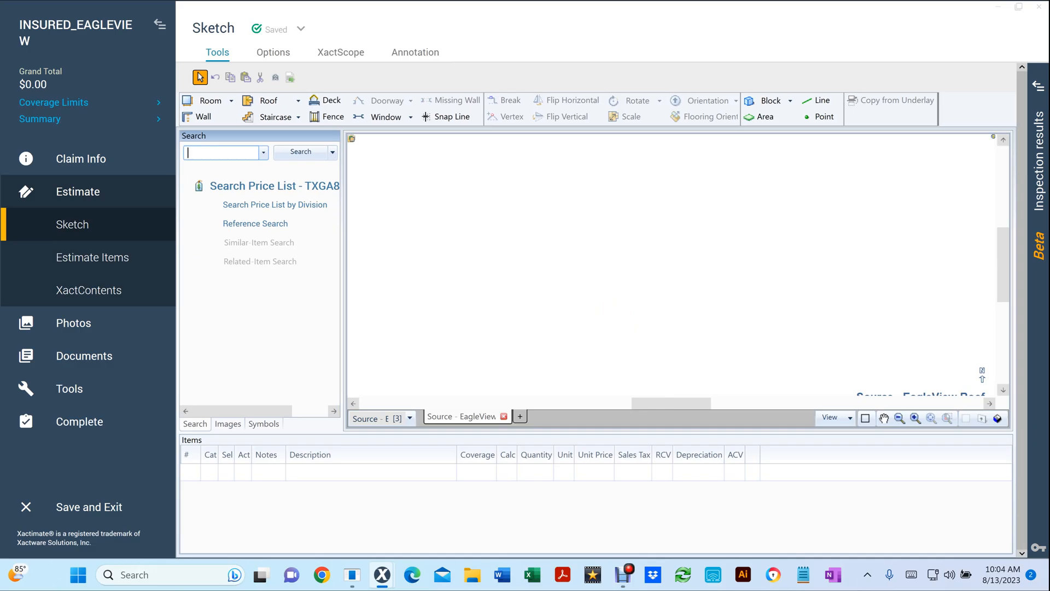
- Check the claim information, return to the sketch and import the EagleView Roof measurement data of 7/15/2023 9:48:31 AM
left_click(81, 159)
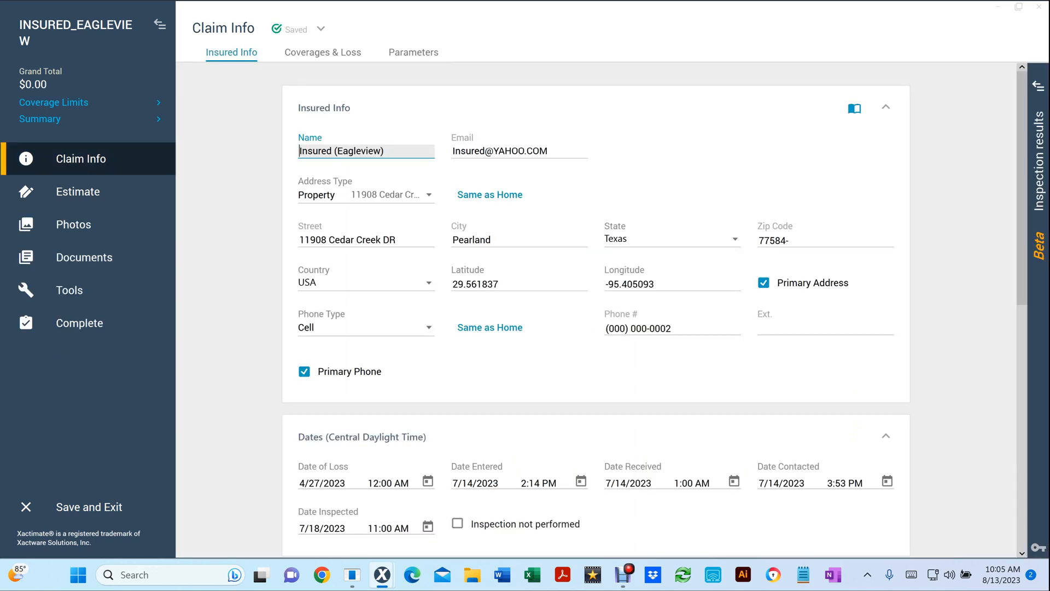
left_click(78, 191)
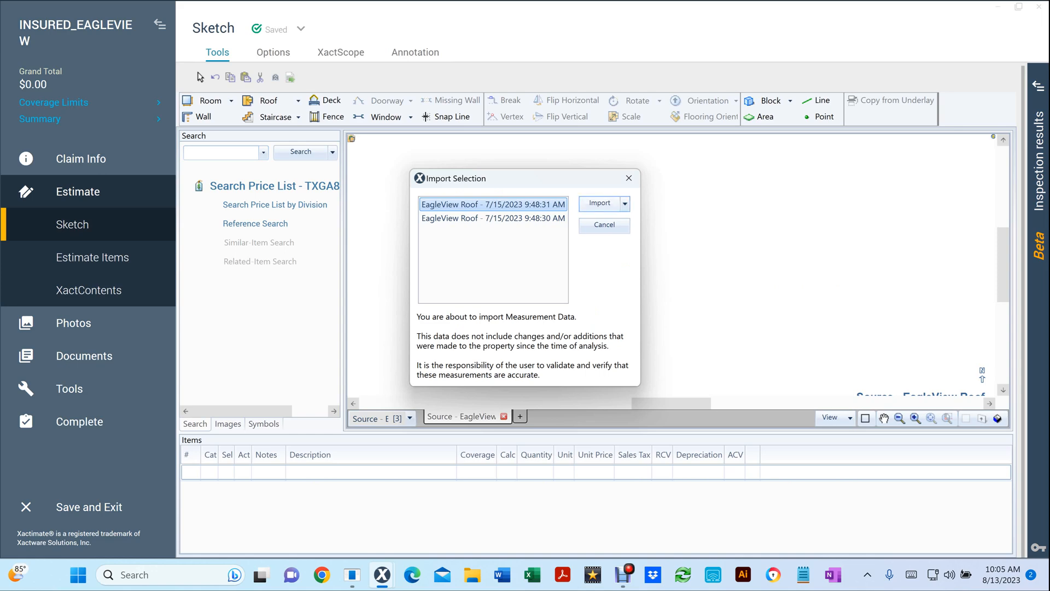
key("Return")
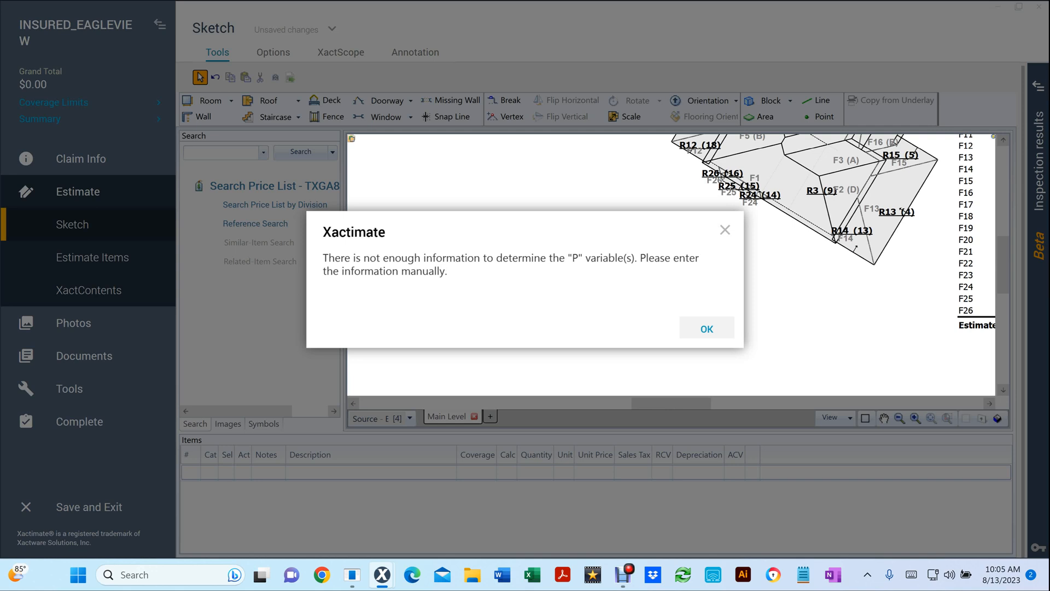
key("Return")
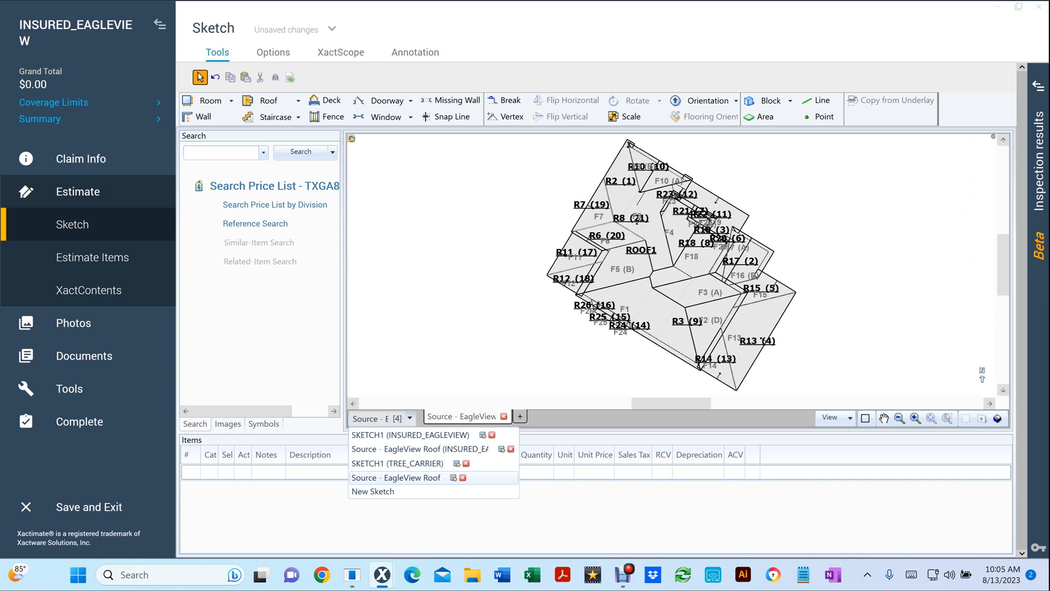
left_click(396, 477)
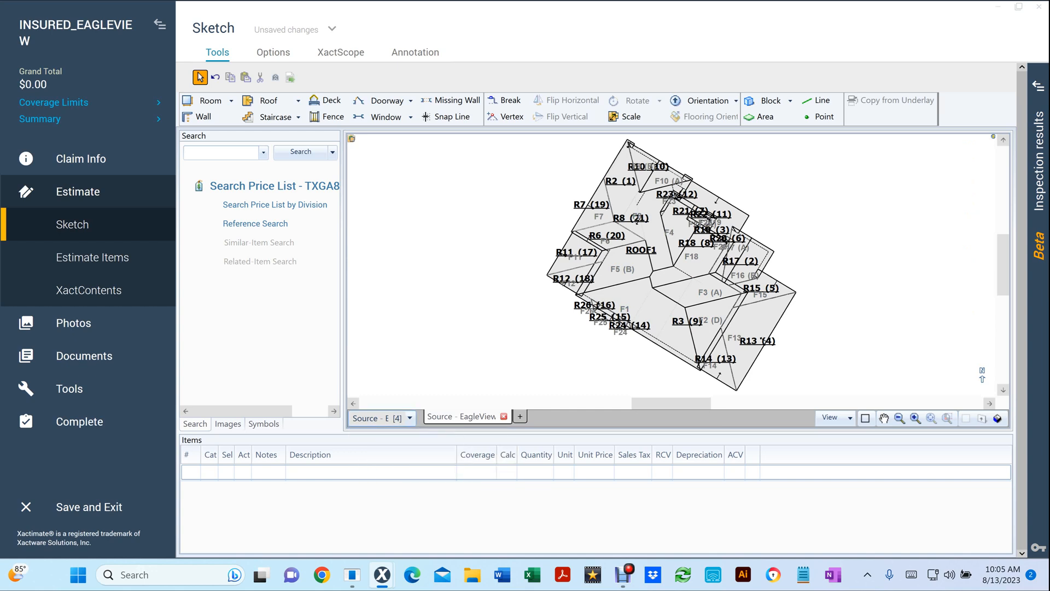
- Copy the test square and its four slope labels from the SKETCH1 (TREE_CARRIER) sketch
left_click(409, 418)
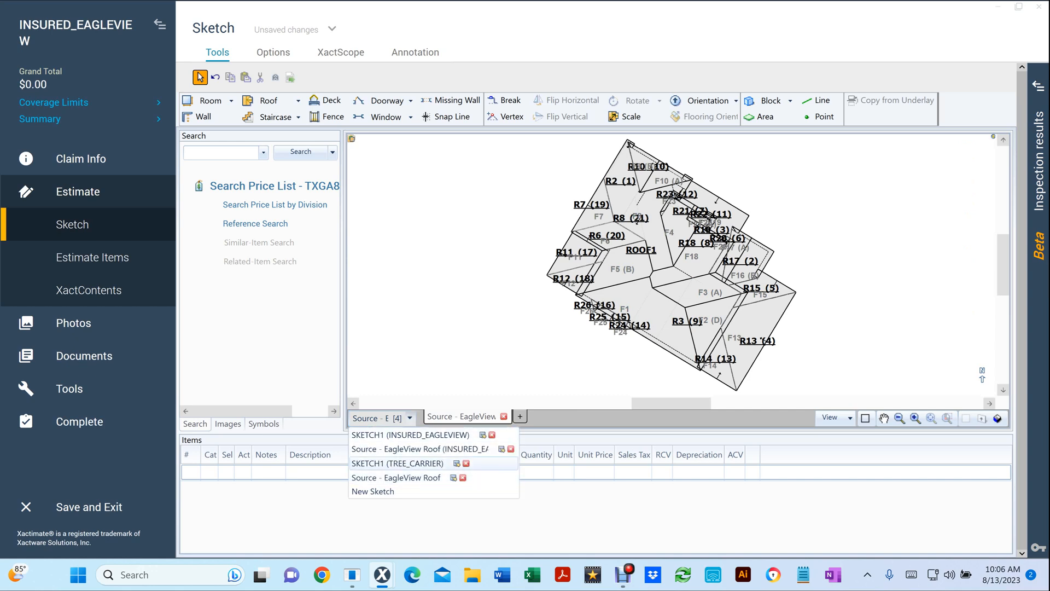
left_click(404, 464)
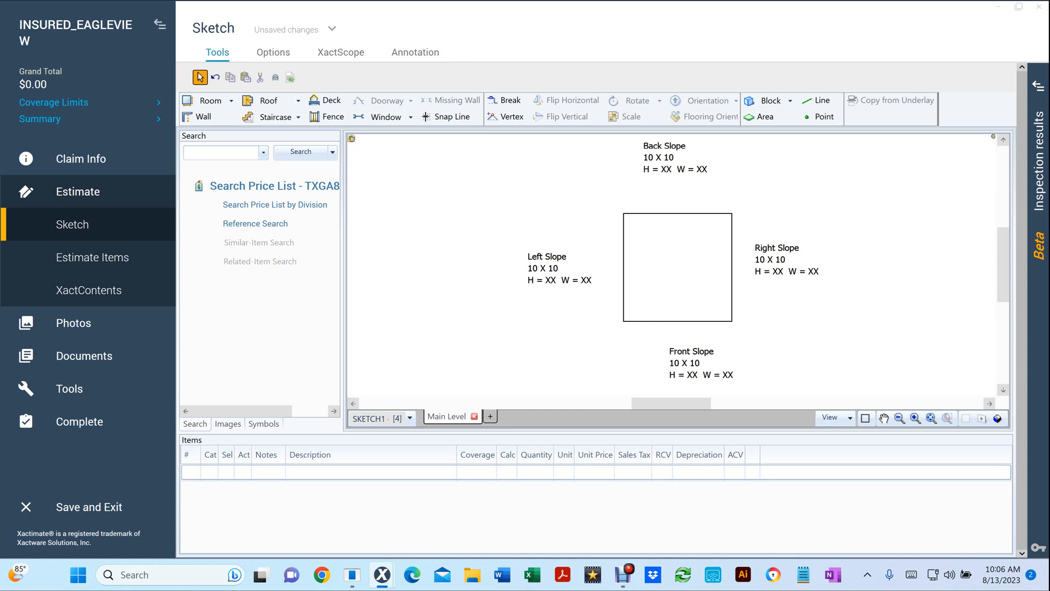
mouse_move(499, 141)
left_mouse_down()
mouse_move(718, 240)
mouse_move(868, 396)
left_mouse_up()
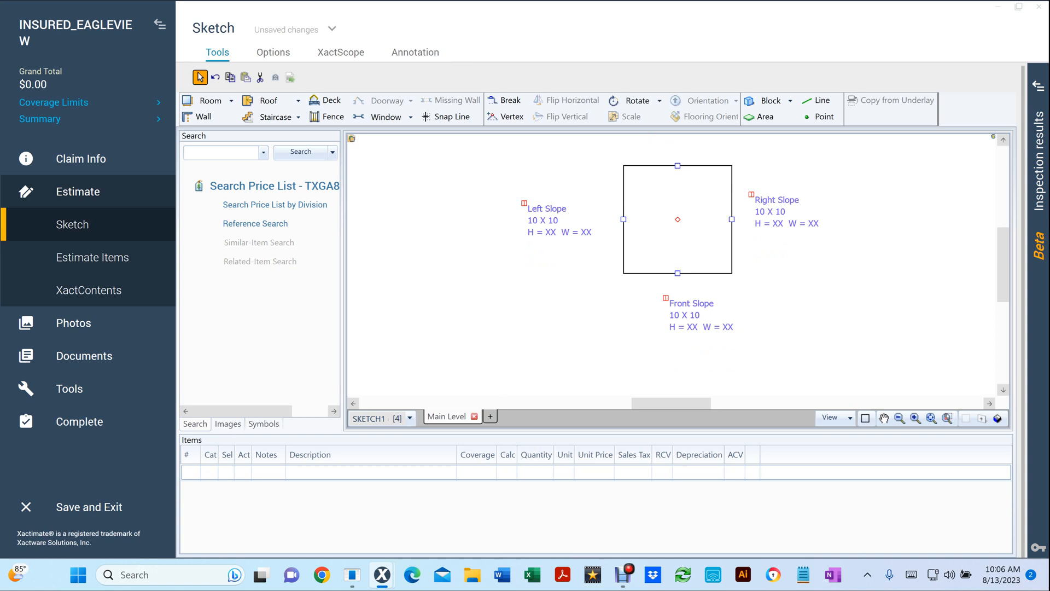
key("Escape")
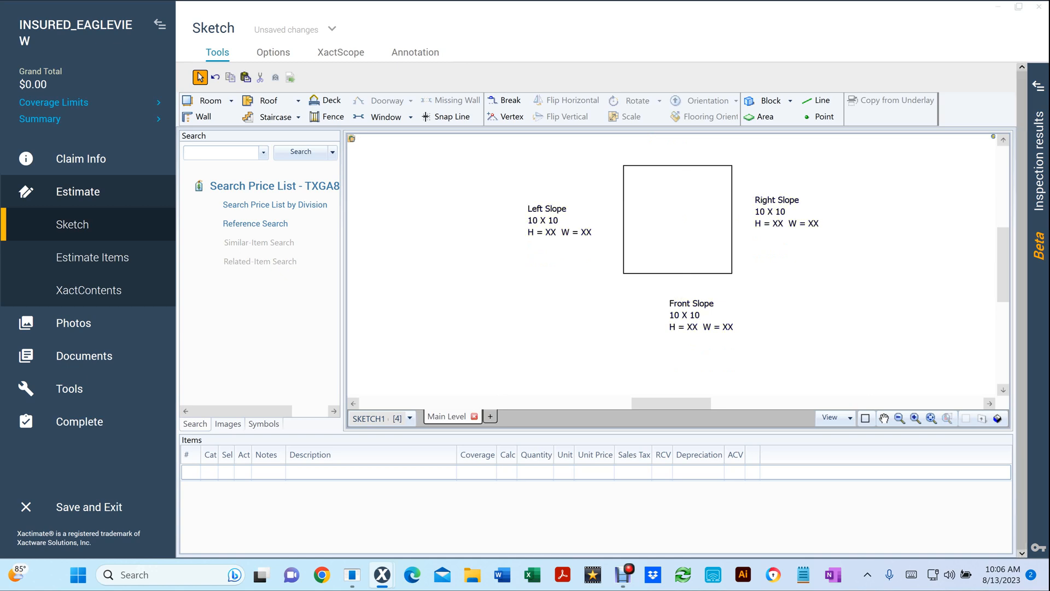
- Paste the copied test square and slope labels into the empty area beside the roof in the Source - EagleView Roof sketch
left_click(410, 418)
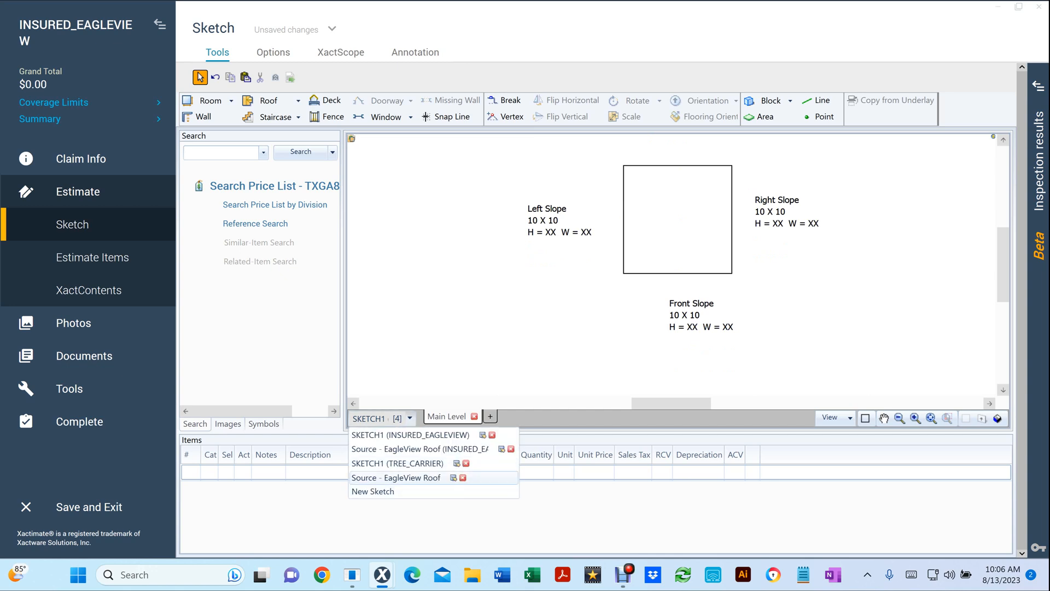
left_click(395, 477)
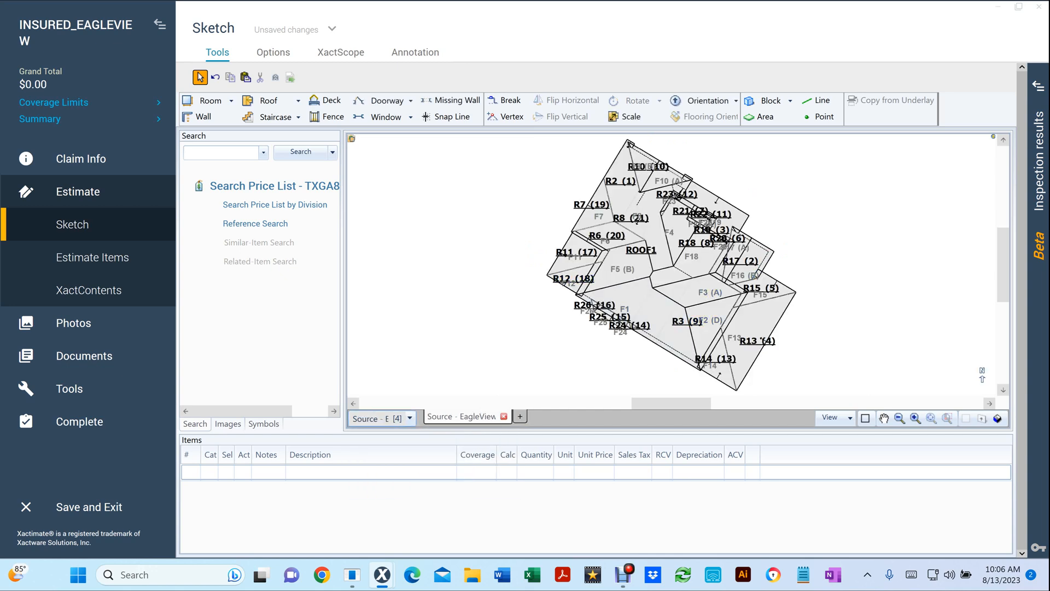
left_click_drag(700, 217, 779, 224)
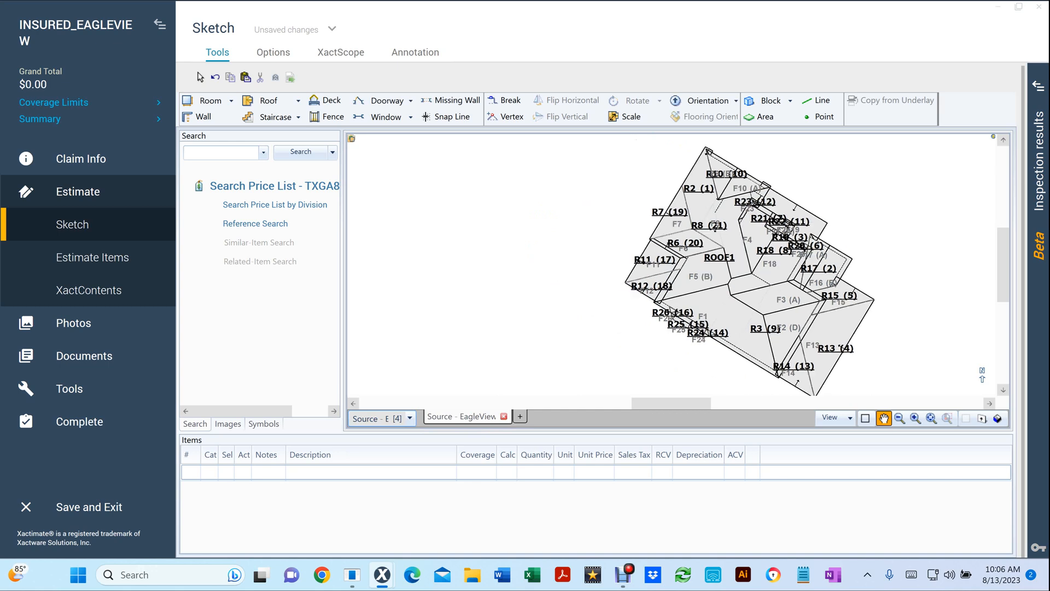
key("ctrl+v")
left_click(513, 244)
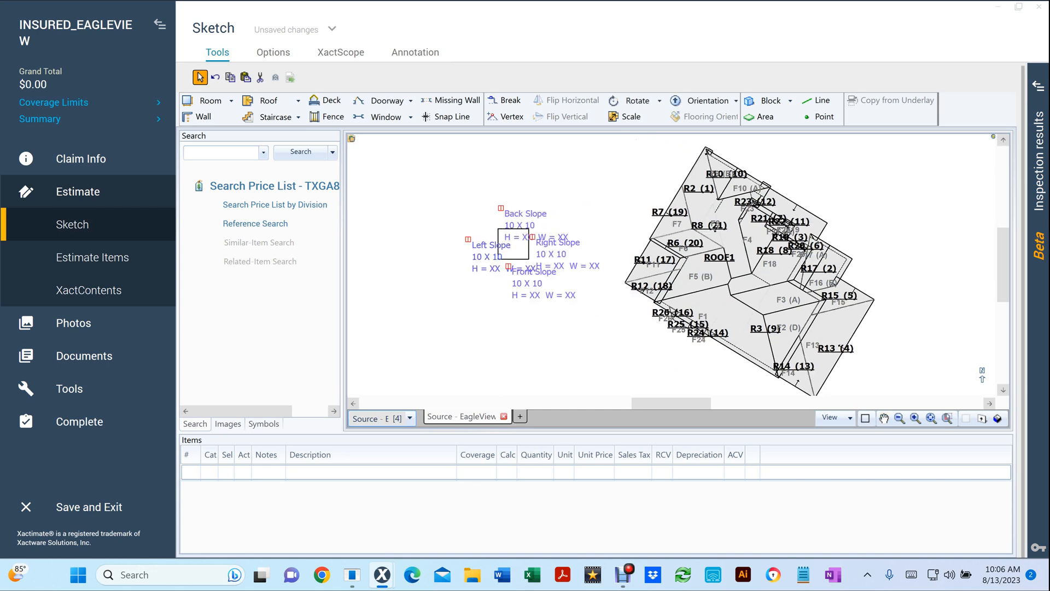
key("Escape")
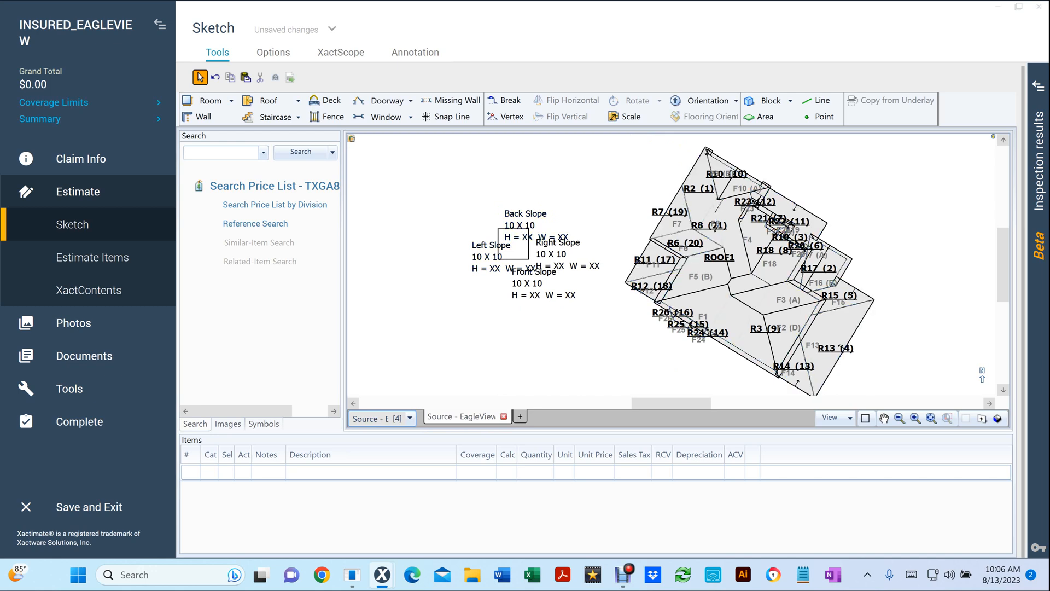
- Move the Back Slope label to the roof's lower-left side and the Right Slope label to its upper-left side
left_click(525, 215)
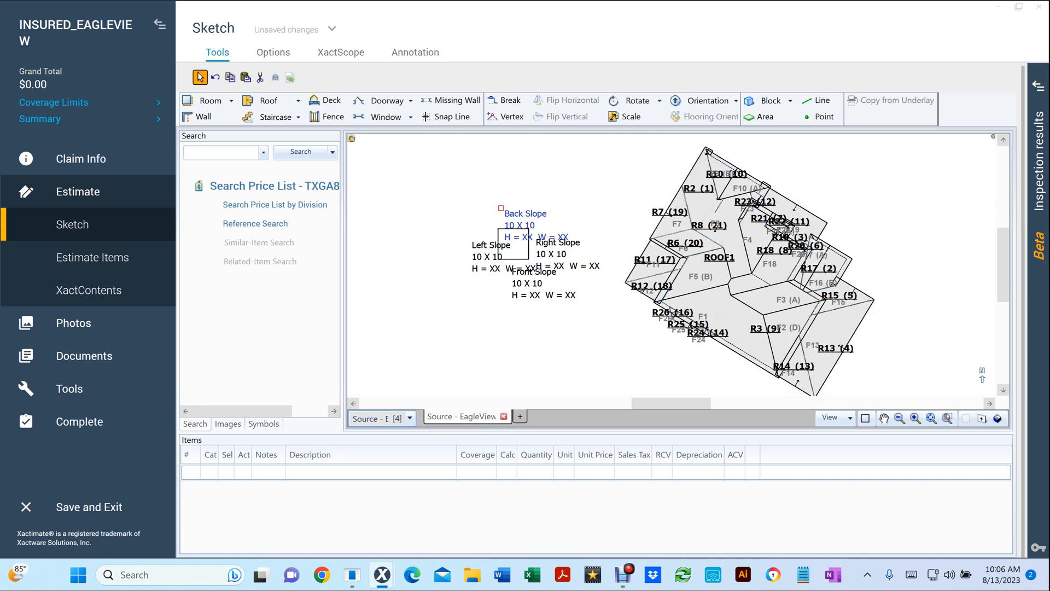
left_click_drag(525, 215, 523, 167)
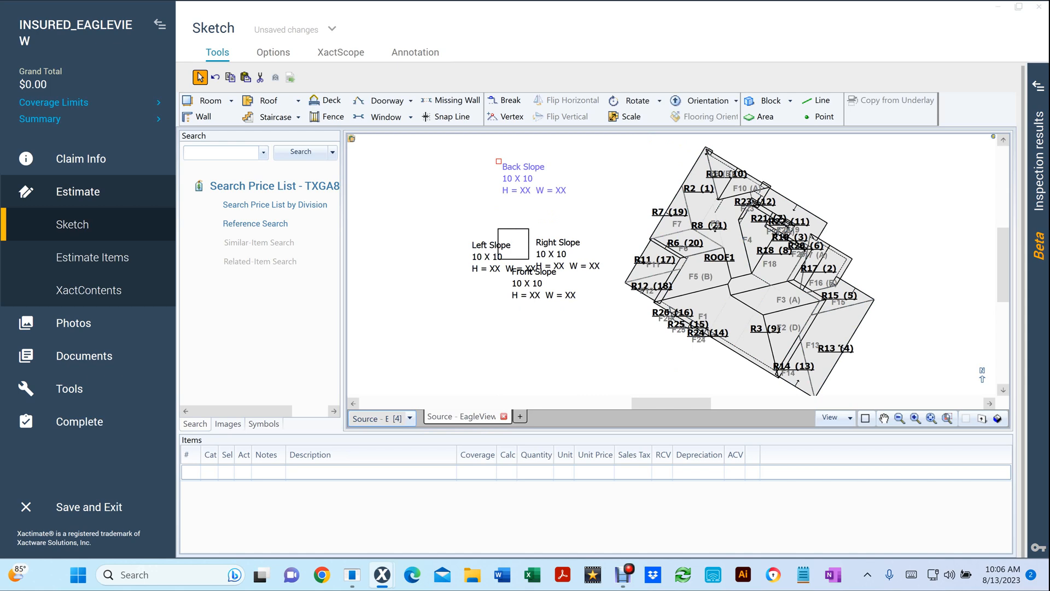
left_click_drag(525, 178, 608, 385)
left_click(558, 243)
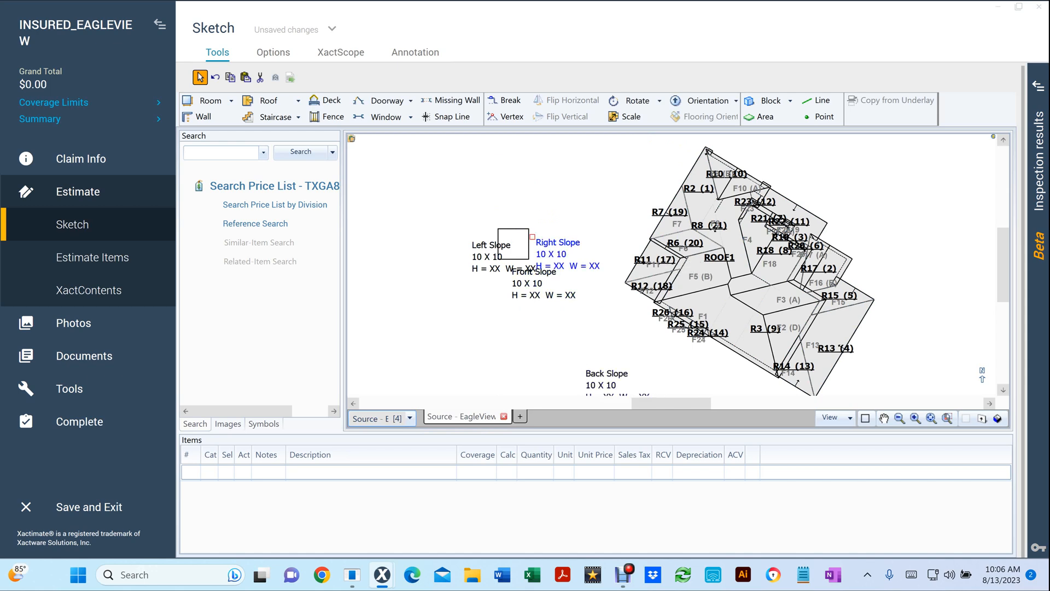
left_click_drag(534, 236, 586, 162)
left_click_drag(558, 243, 564, 160)
- Move the Left Slope label to the roof's lower-right side and the Front Slope label to its upper-right side
left_click(491, 245)
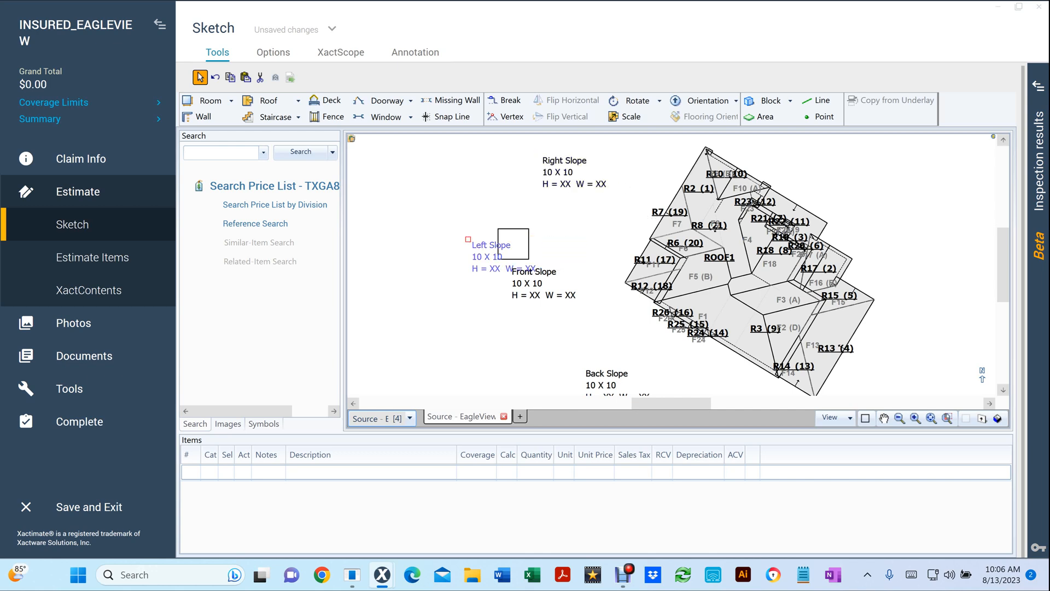
left_click_drag(491, 246, 908, 368)
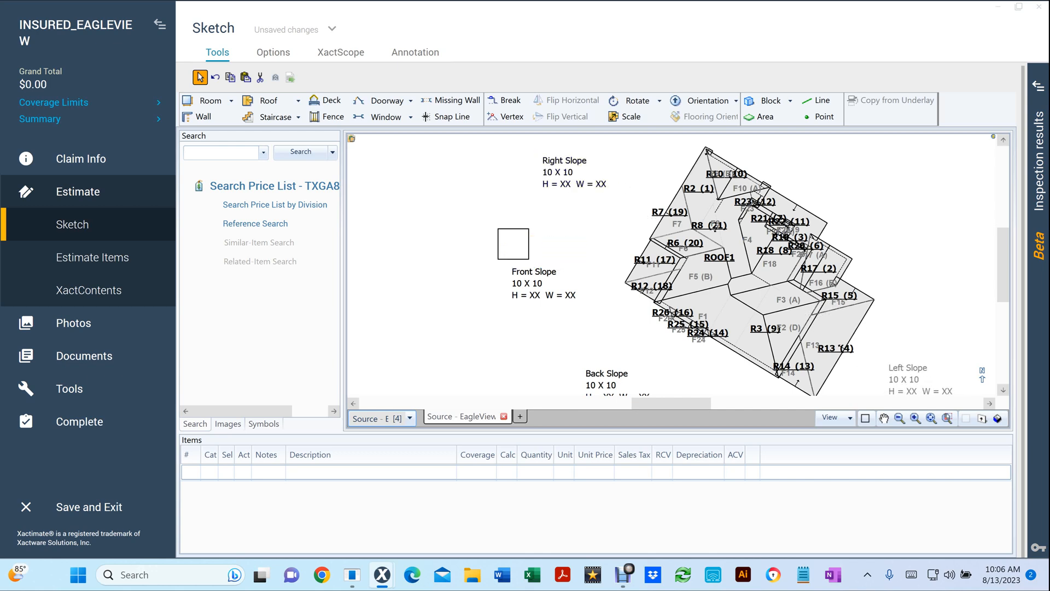
left_click(534, 273)
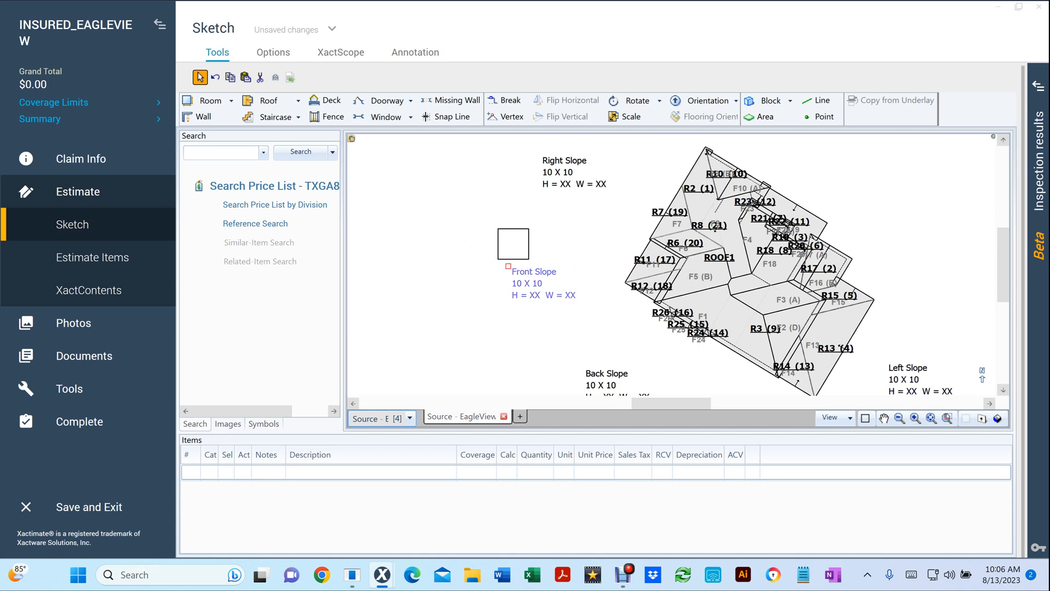
mouse_move(534, 273)
left_mouse_down()
mouse_move(572, 290)
mouse_move(883, 164)
left_mouse_up()
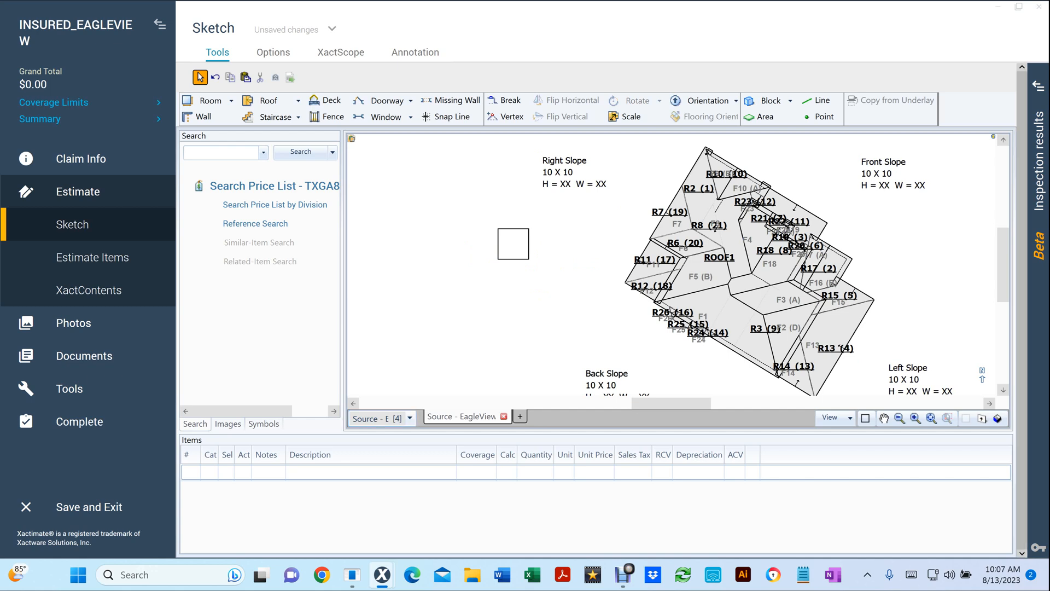
- Rename the Source - EagleView Roof sketch page as DwellingXXX with an automatically generated code
left_click(409, 418)
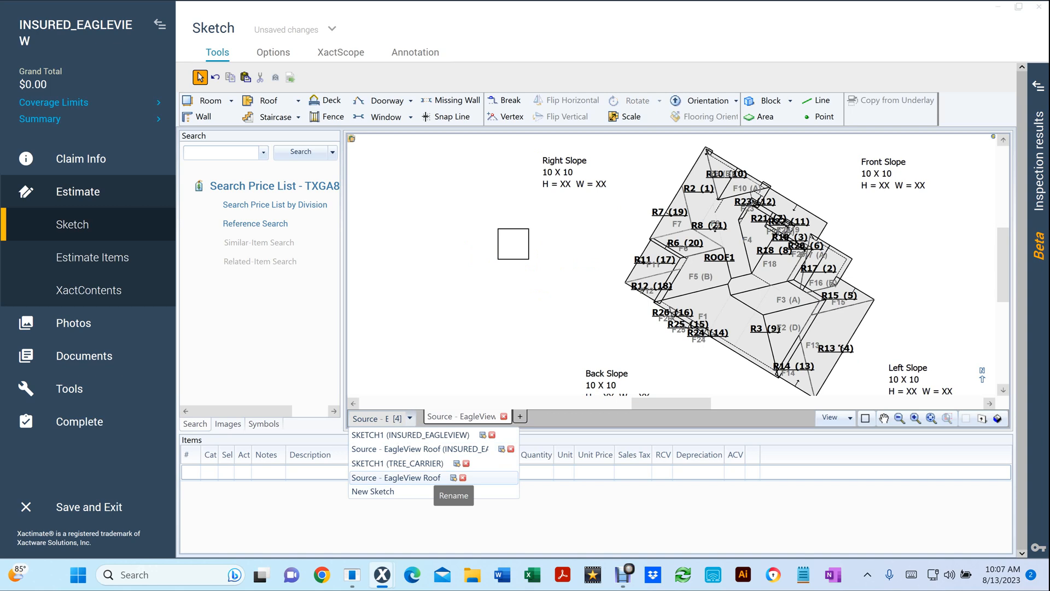
left_click(453, 477)
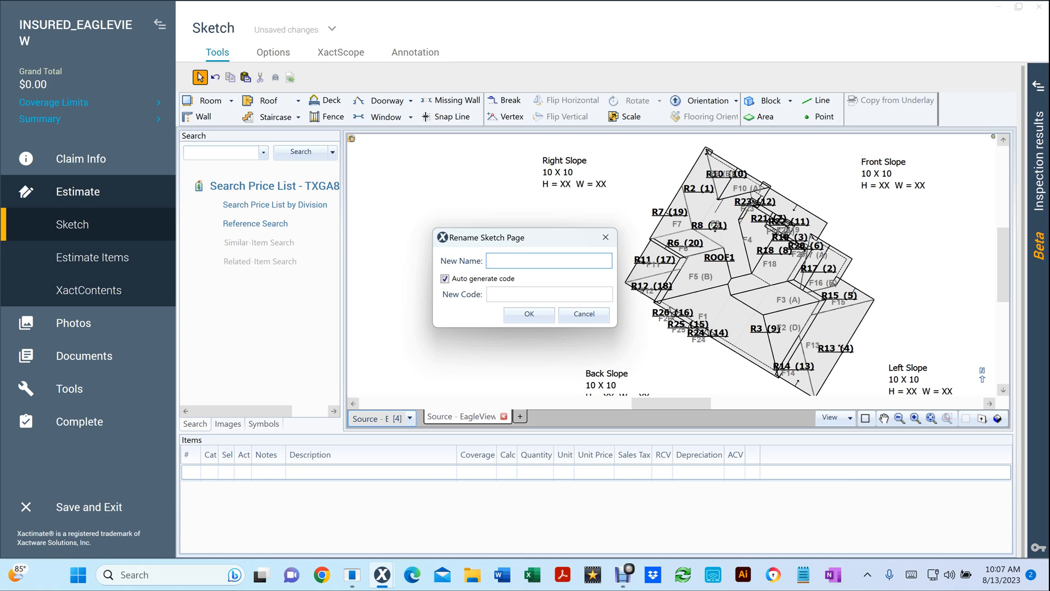
type("DwellingXXX")
left_click(529, 314)
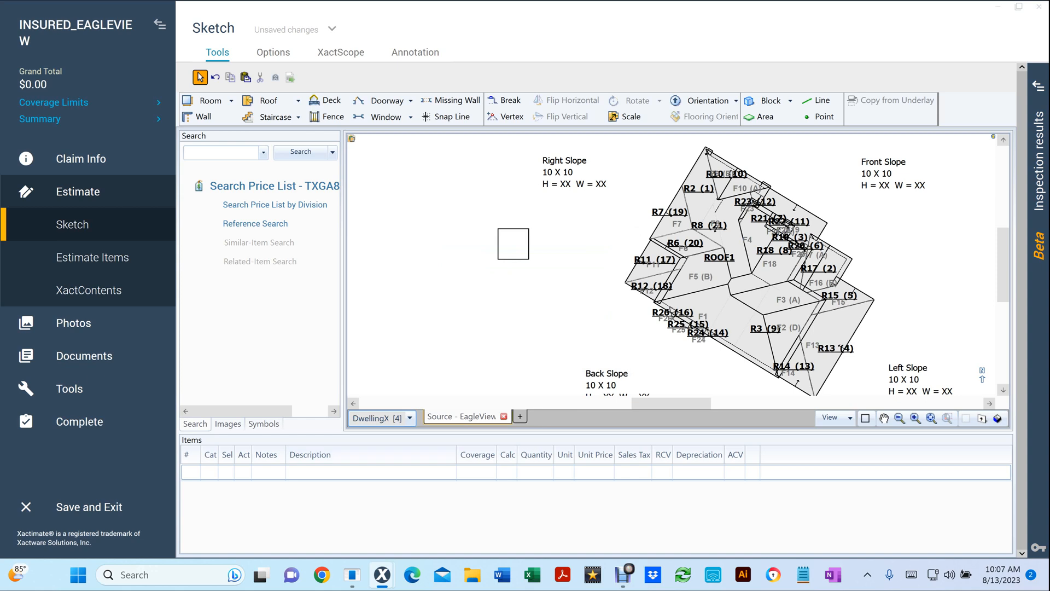
- Rename the Source - EagleView Roof level of the DwellingXXX sketch as ExteriorXXX
right_click(479, 416)
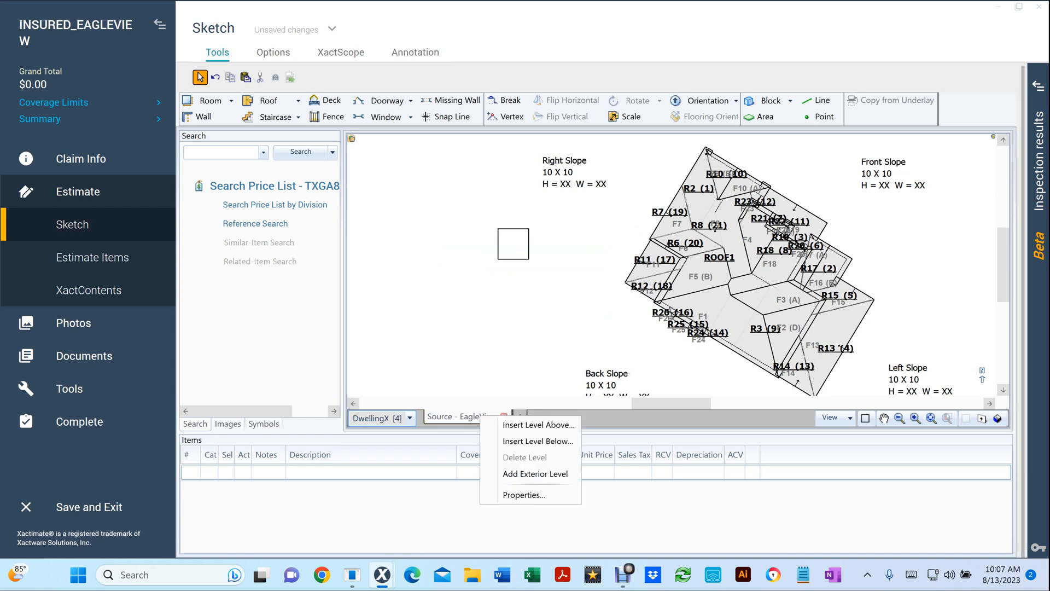
left_click(524, 495)
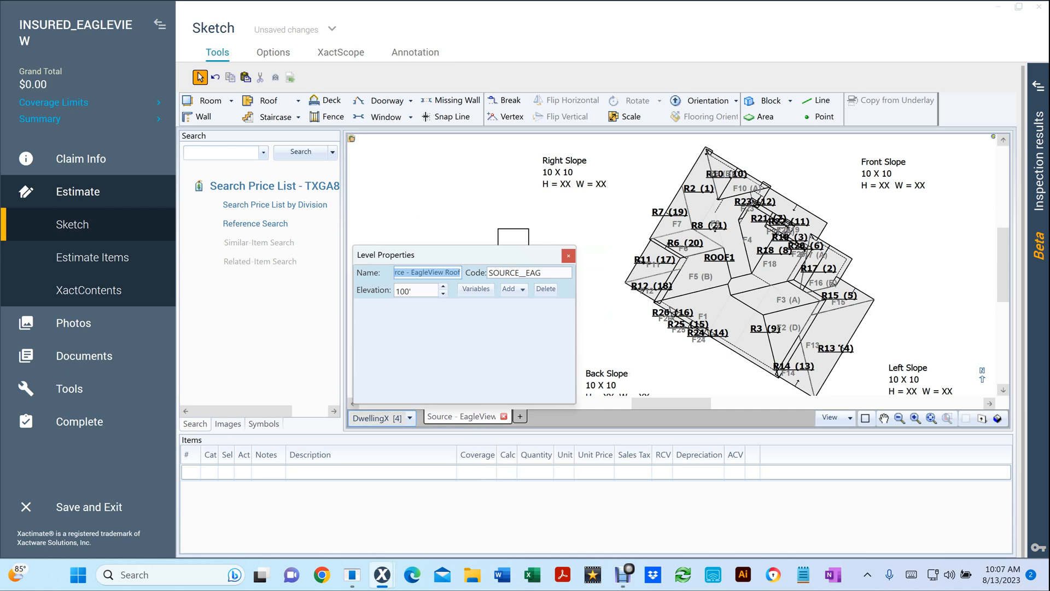
type("Exterior")
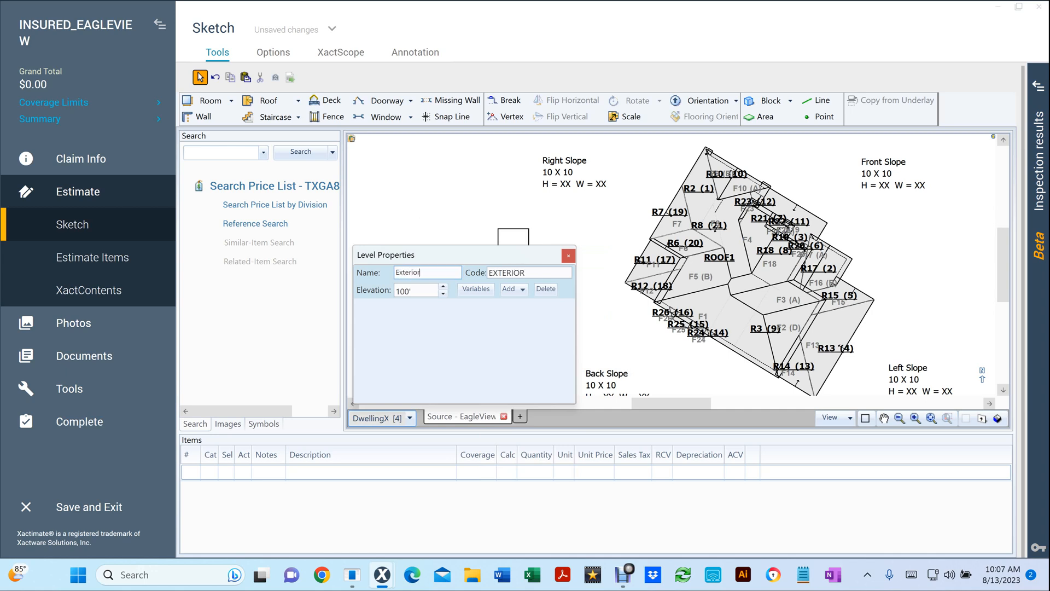
type("XXX")
key("Return")
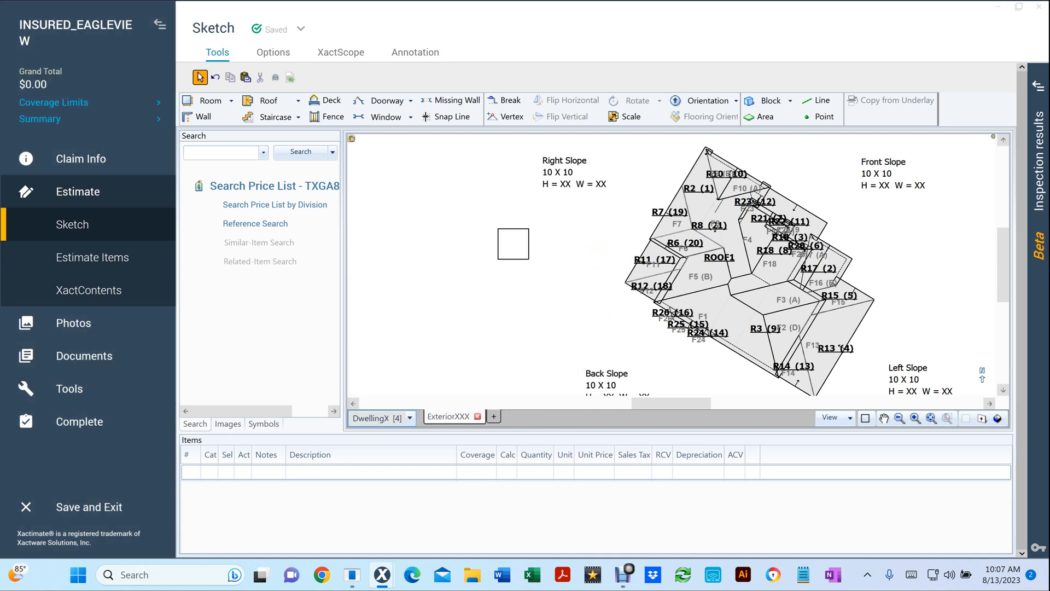
- Delete the sketches SKETCH1 (INSURED_EAGLEVIEW), Source - EagleView Roof (INSURED_EAGLEVIEW) and SKETCH1 (TREE_CARRIER), keeping only DwellingXXX
left_click(409, 418)
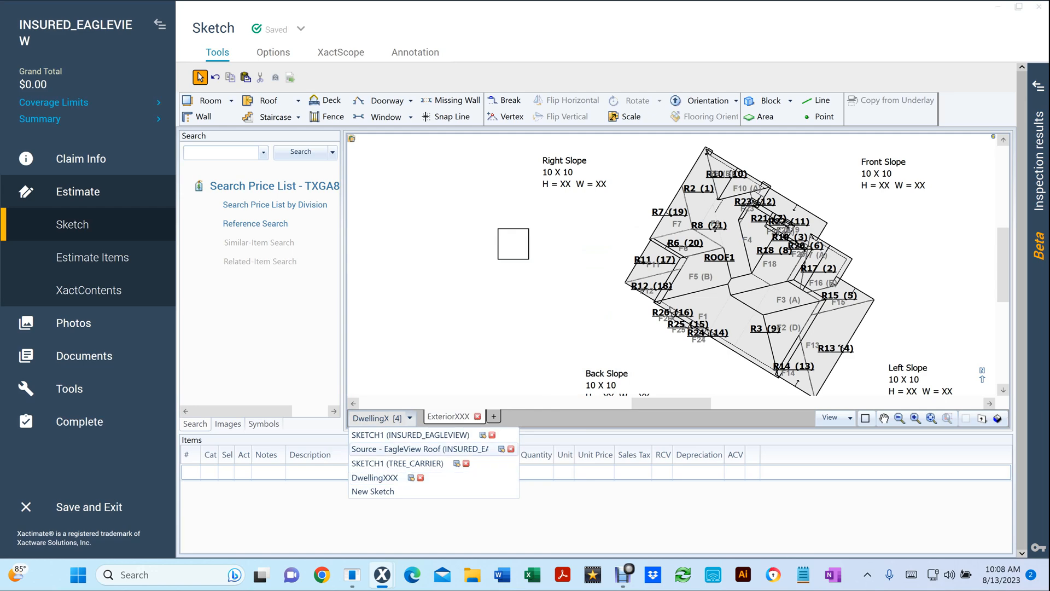
left_click(491, 435)
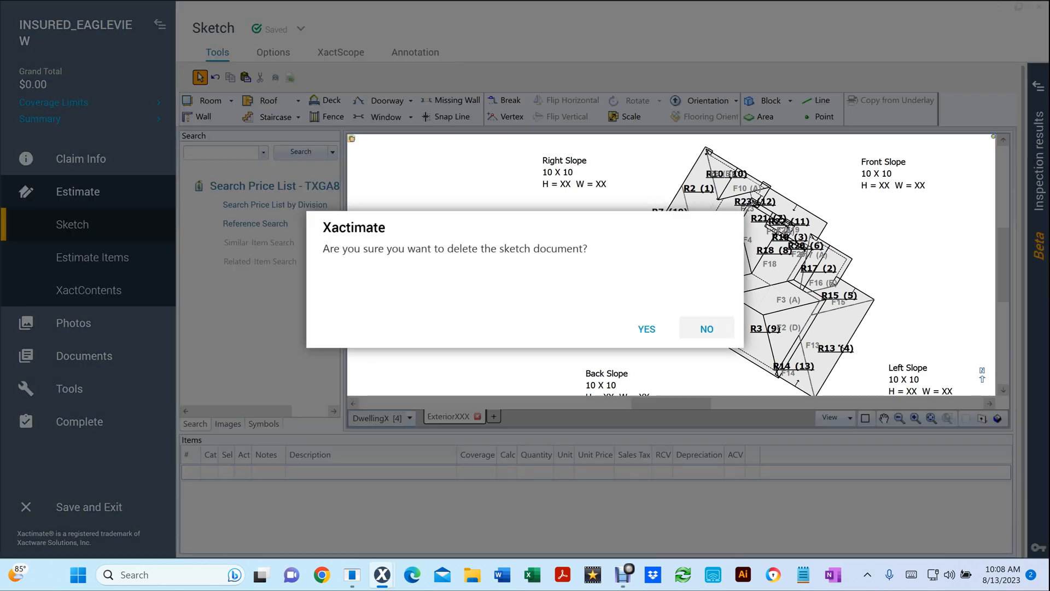
left_click(645, 327)
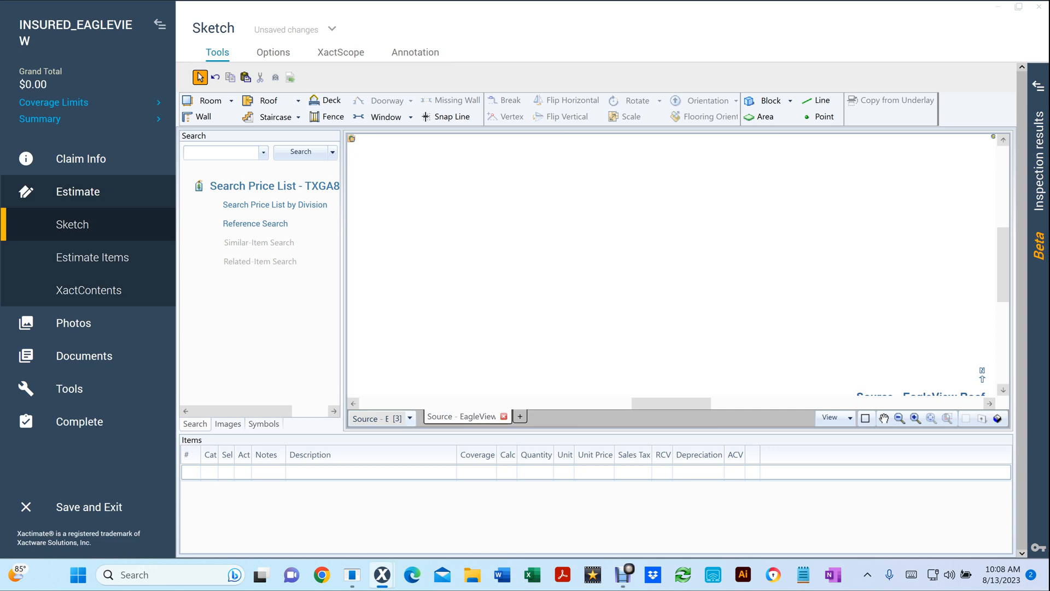
left_click(410, 419)
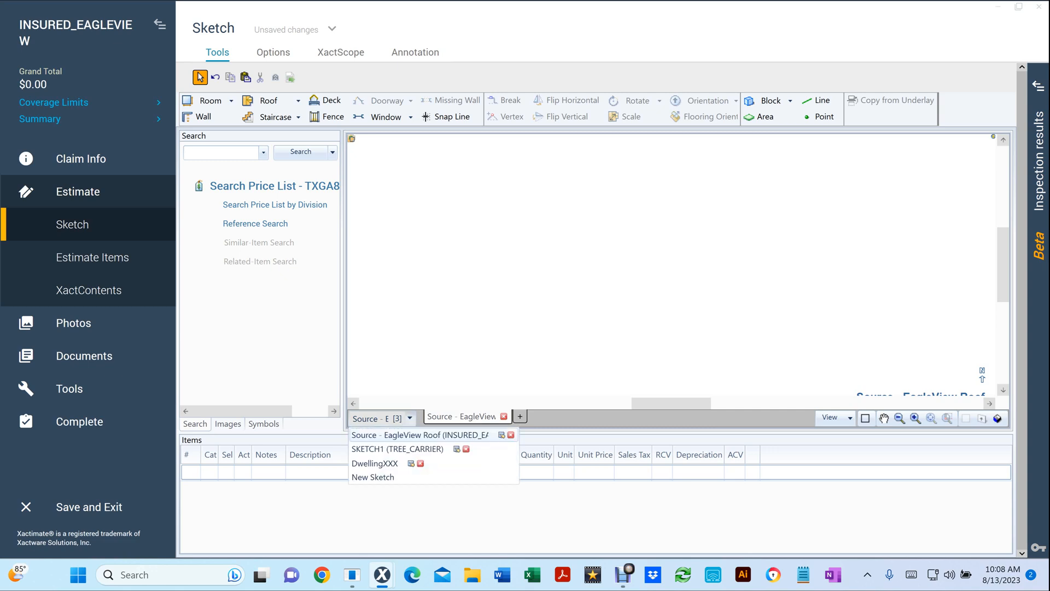
left_click(511, 435)
left_click(647, 329)
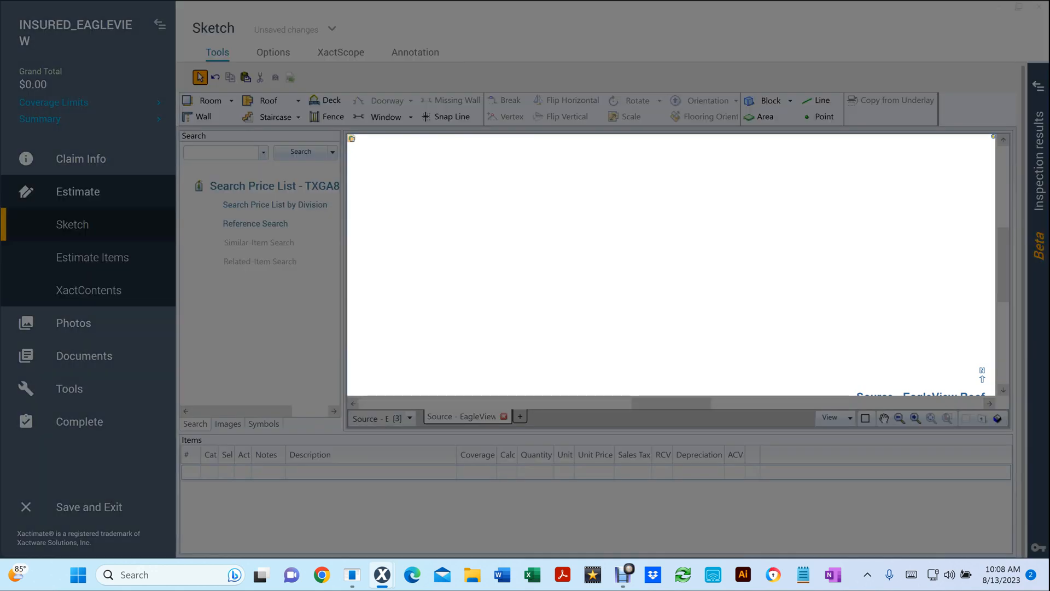
left_click(409, 418)
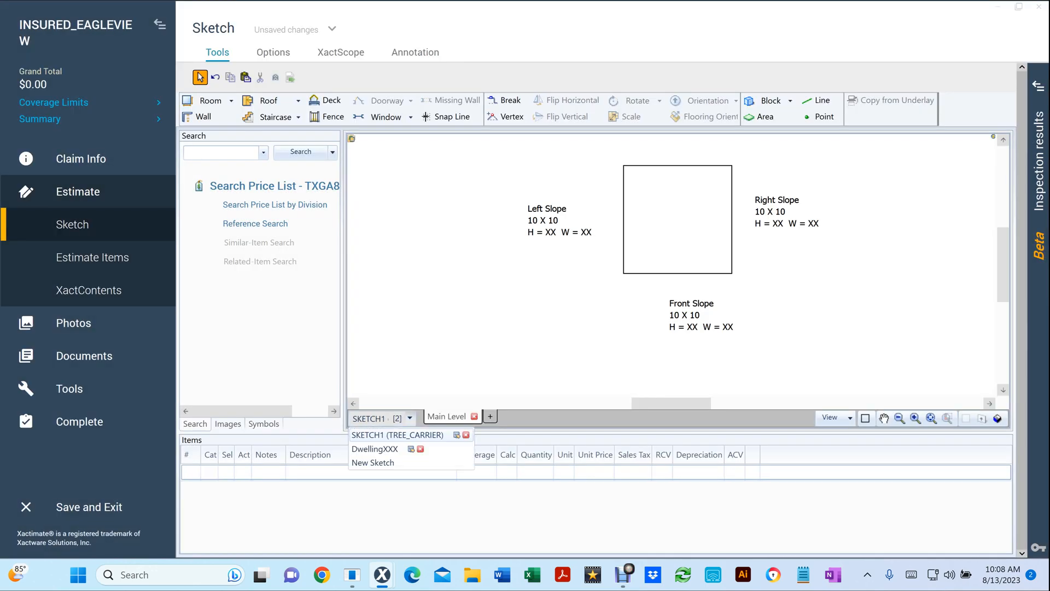
left_click(466, 435)
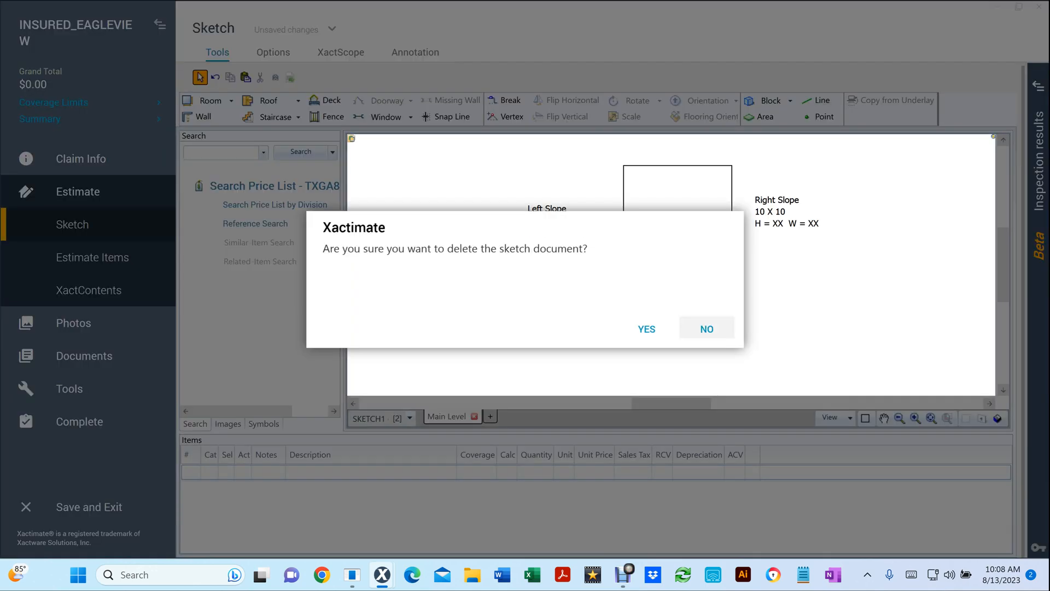
left_click(646, 329)
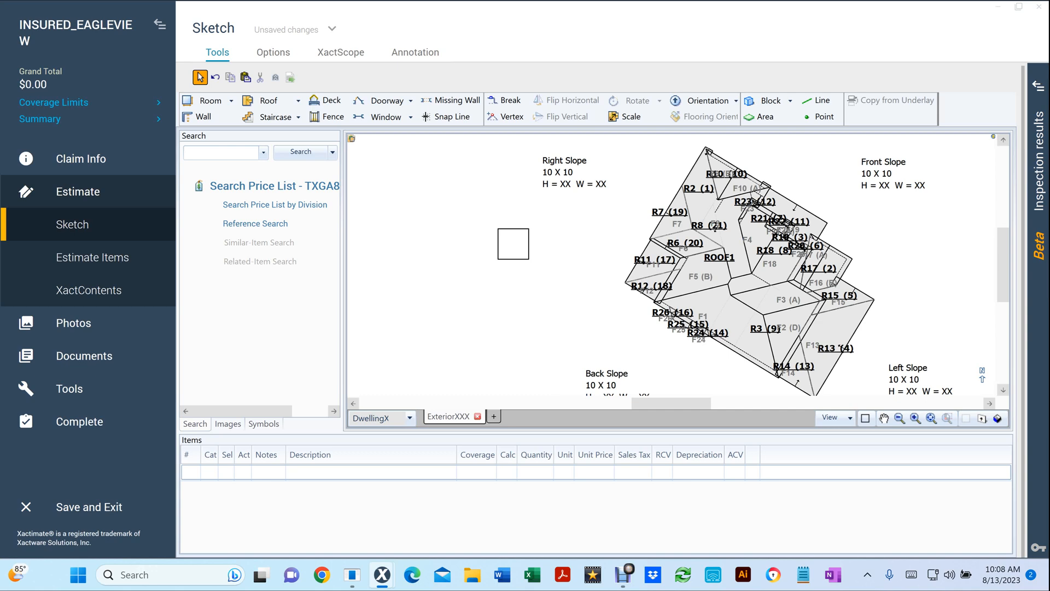
- In the estimate items, move all groups from Dwelling through Debris Removal out of TREE_CARRIER to directly beneath INSURED_EAGLEVIEW
left_click(92, 258)
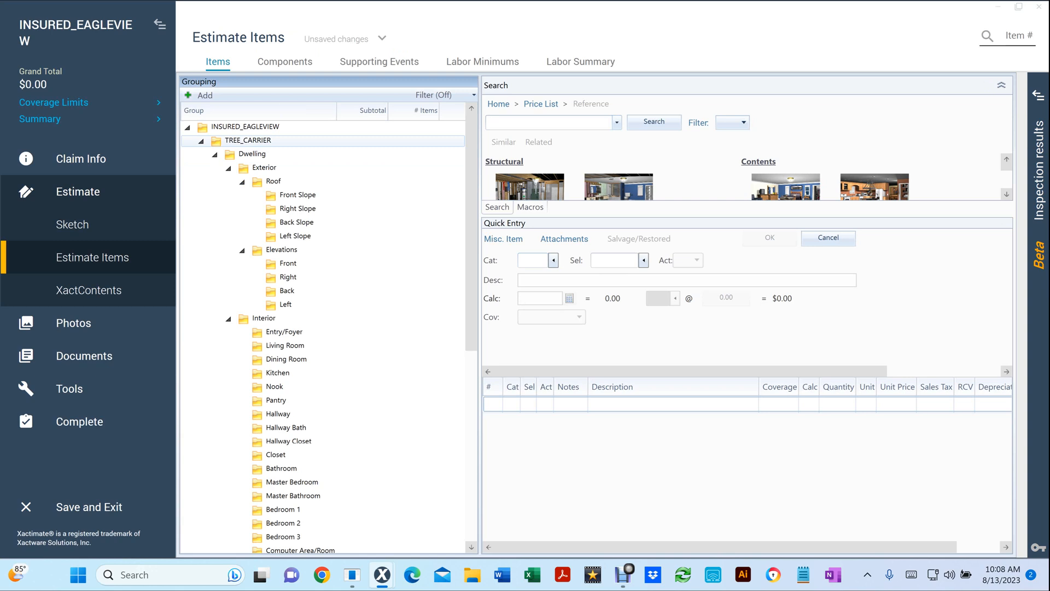
left_click(200, 141)
left_click(200, 155)
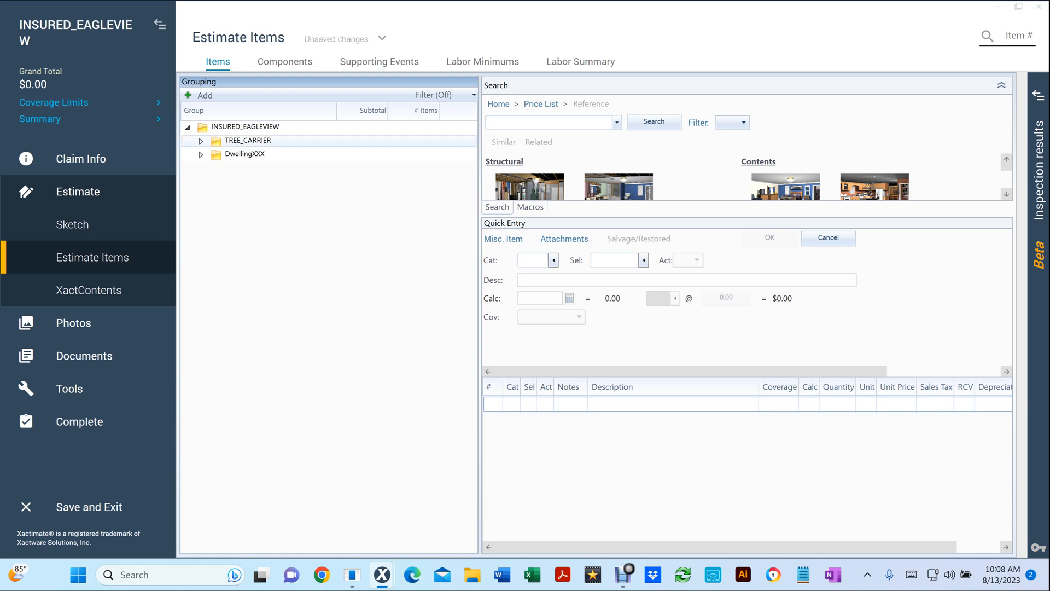
left_click(200, 141)
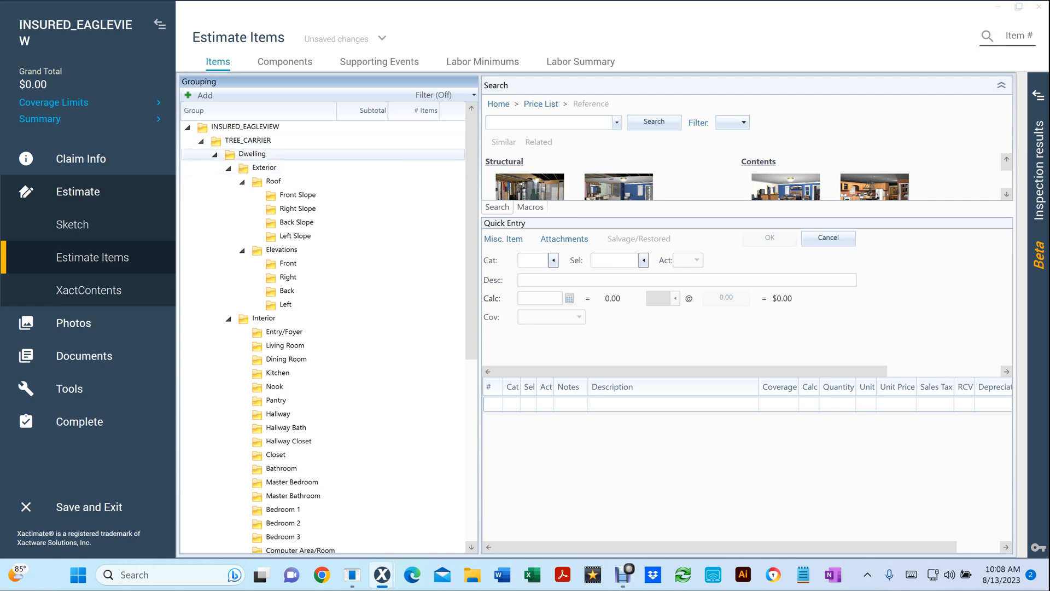
left_click(214, 155)
left_click(215, 168)
left_click(214, 182)
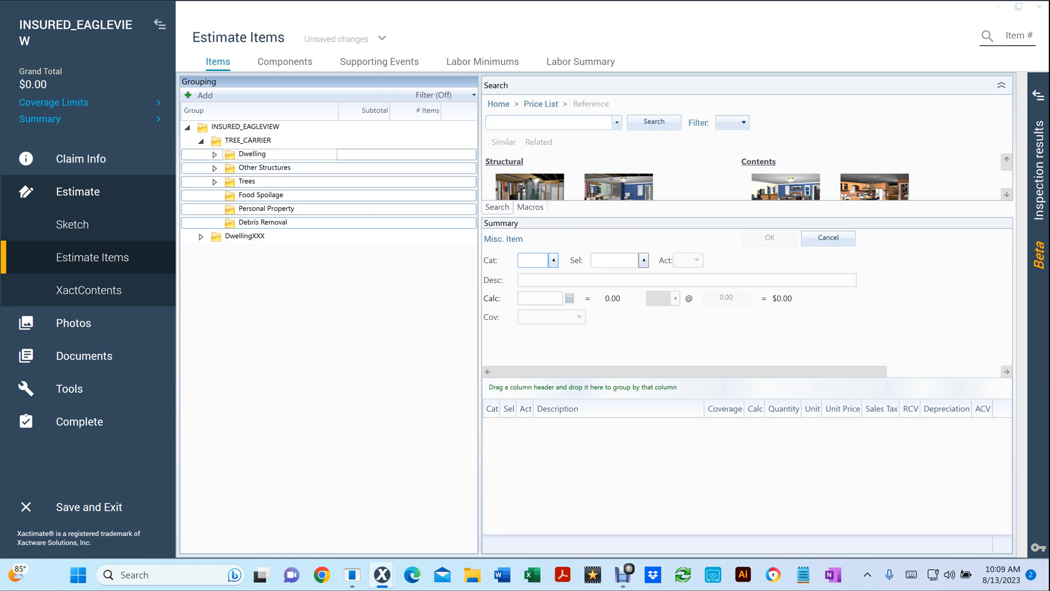
left_click(252, 154)
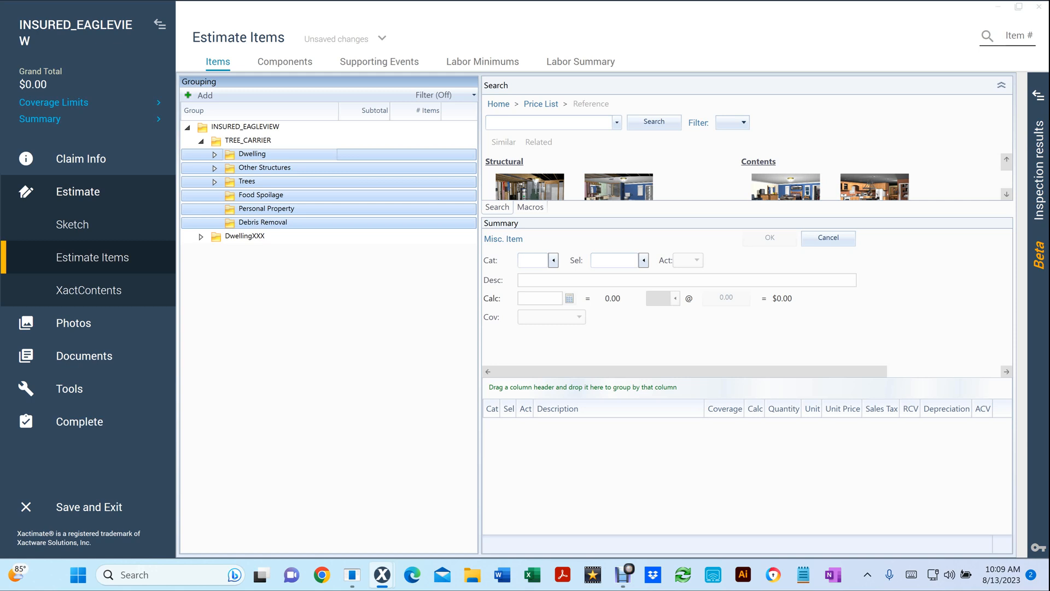
left_click_drag(221, 207, 209, 194)
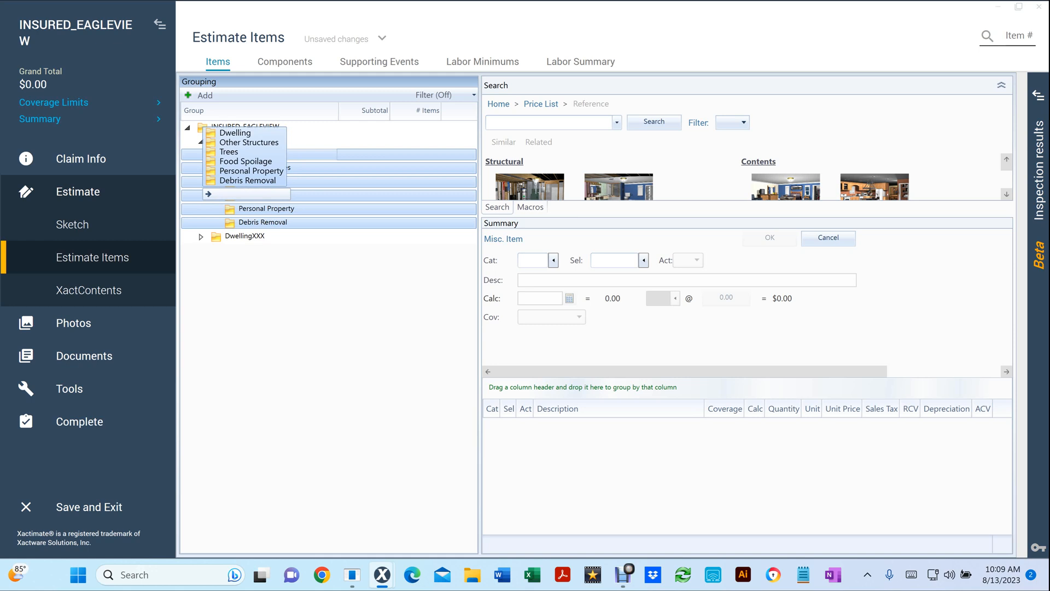
left_click_drag(203, 127, 203, 127)
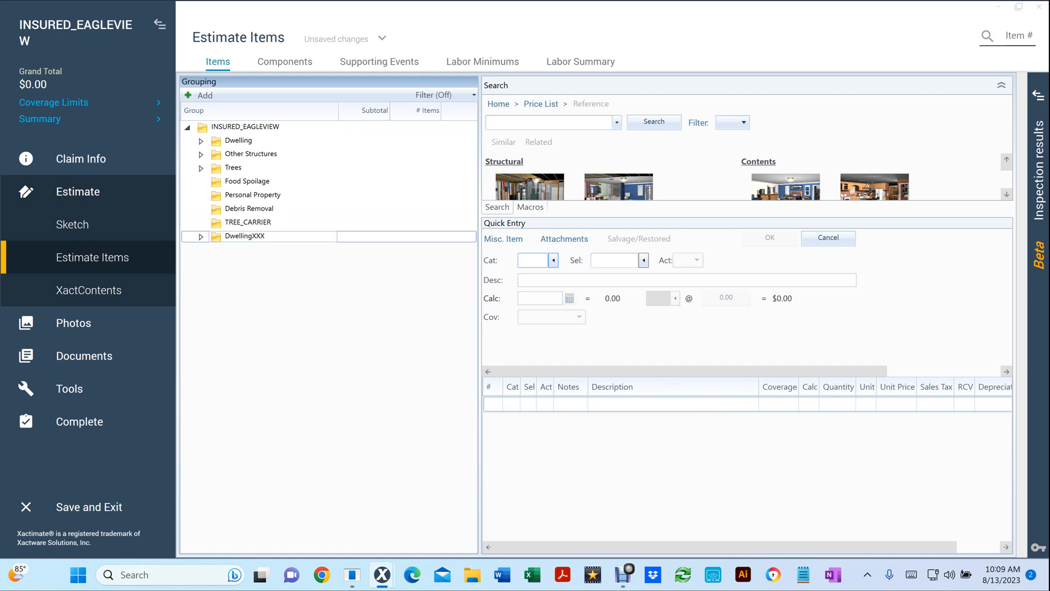
- Move the DwellingXXX group above Dwelling at the head of the grouping tree and expand both groups
left_click_drag(245, 235, 205, 141)
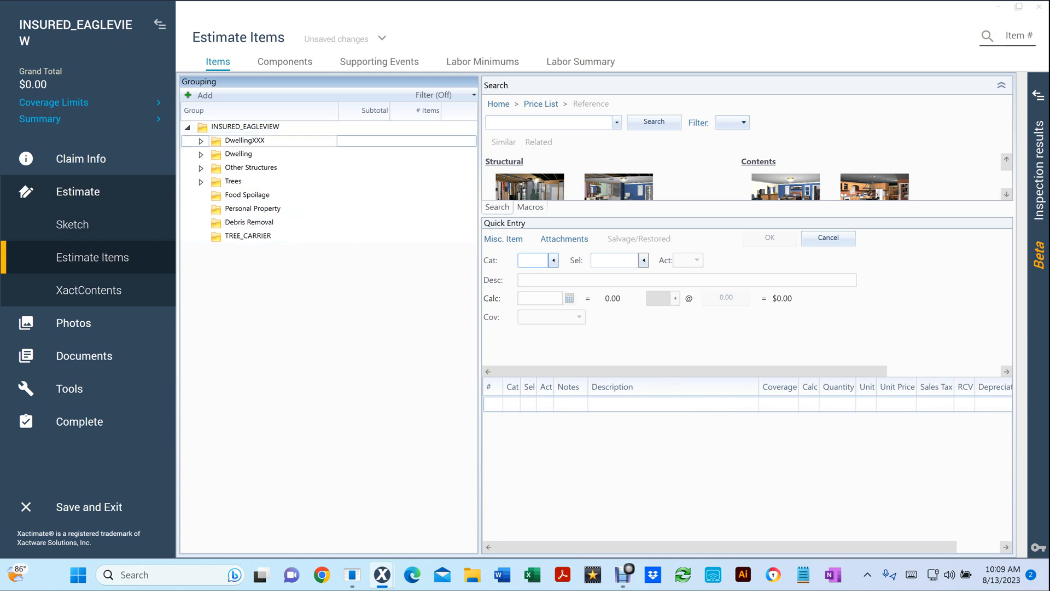
left_click(200, 141)
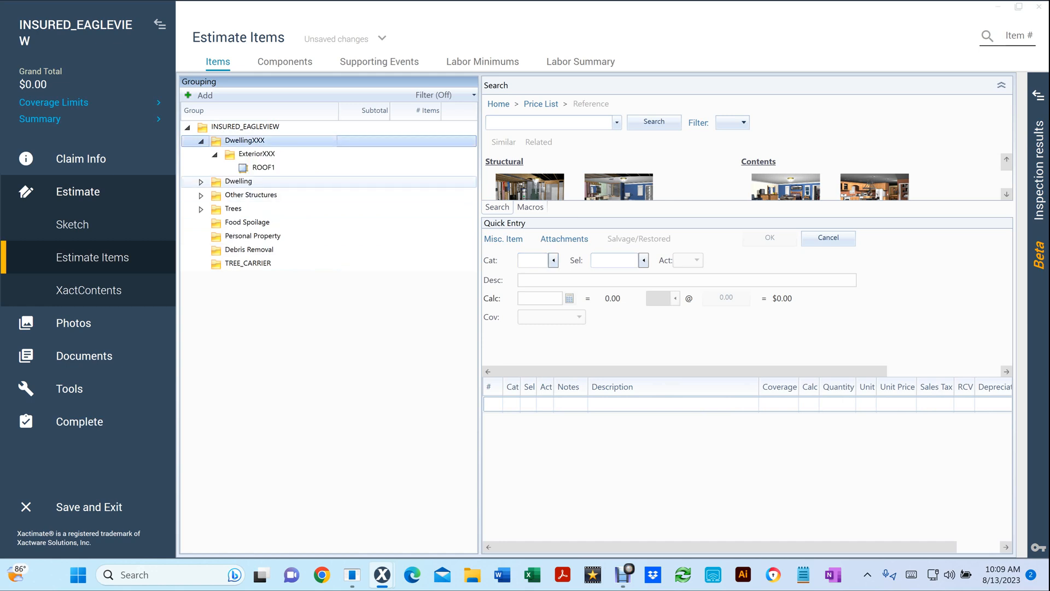
left_click(201, 181)
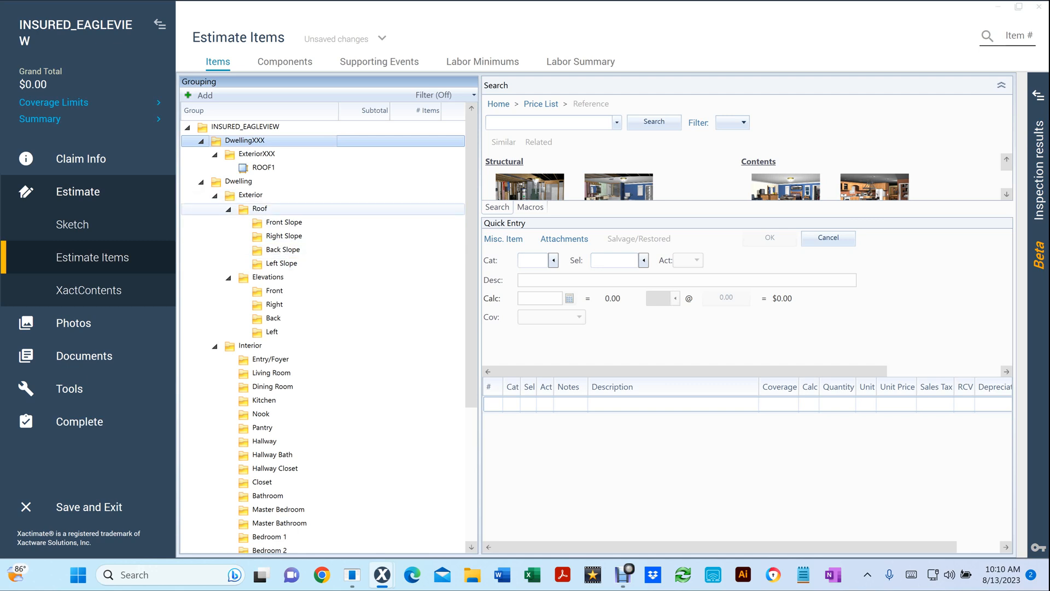
- Move the collapsed Roof and Elevations groups together from Dwelling's Exterior group into ExteriorXXX
left_click(228, 209)
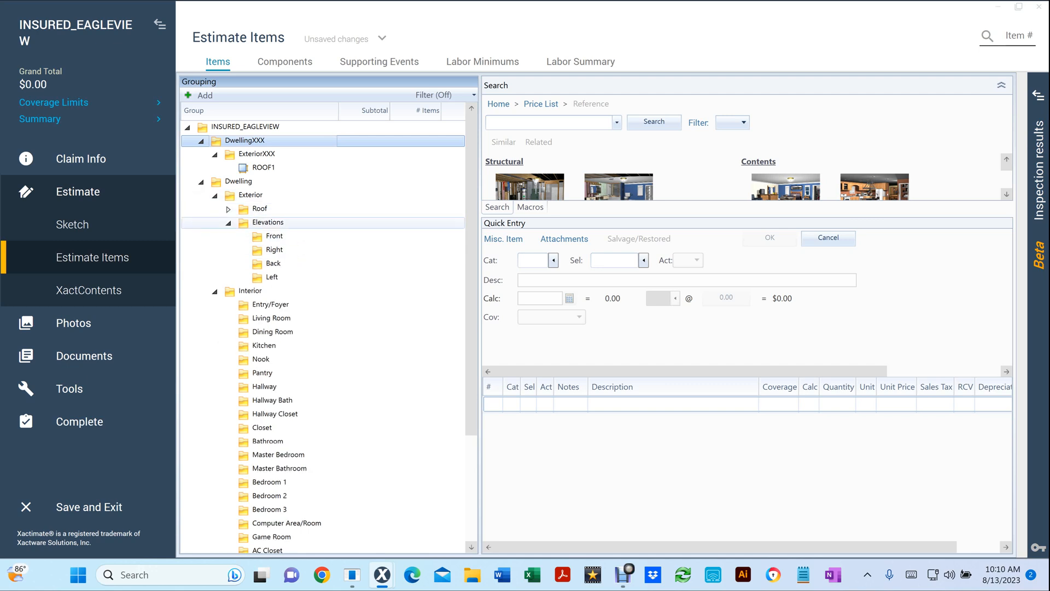
left_click(228, 222)
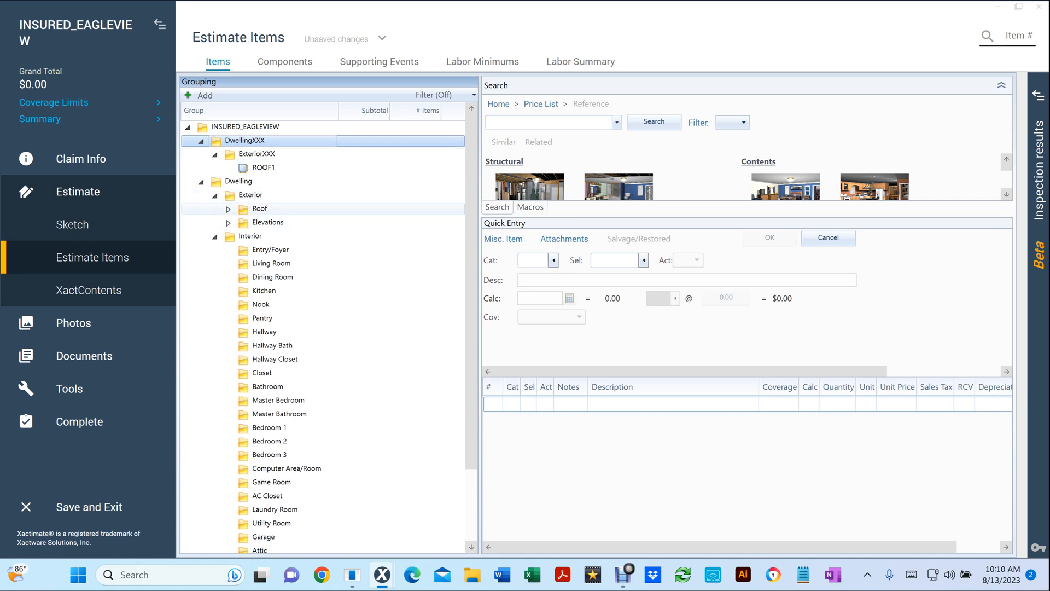
left_click(260, 209)
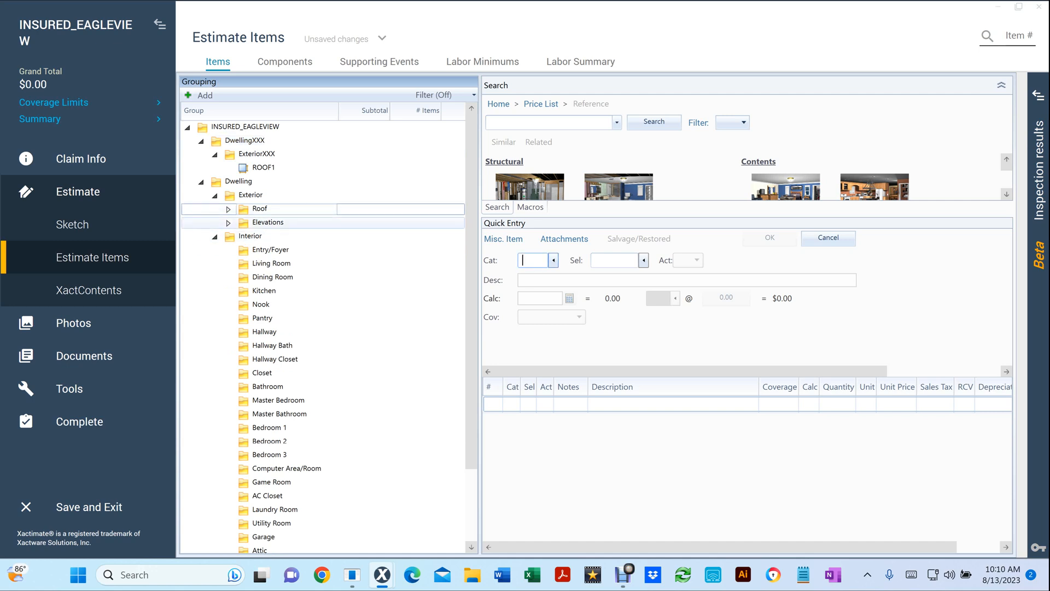
left_click(267, 222, "ctrl")
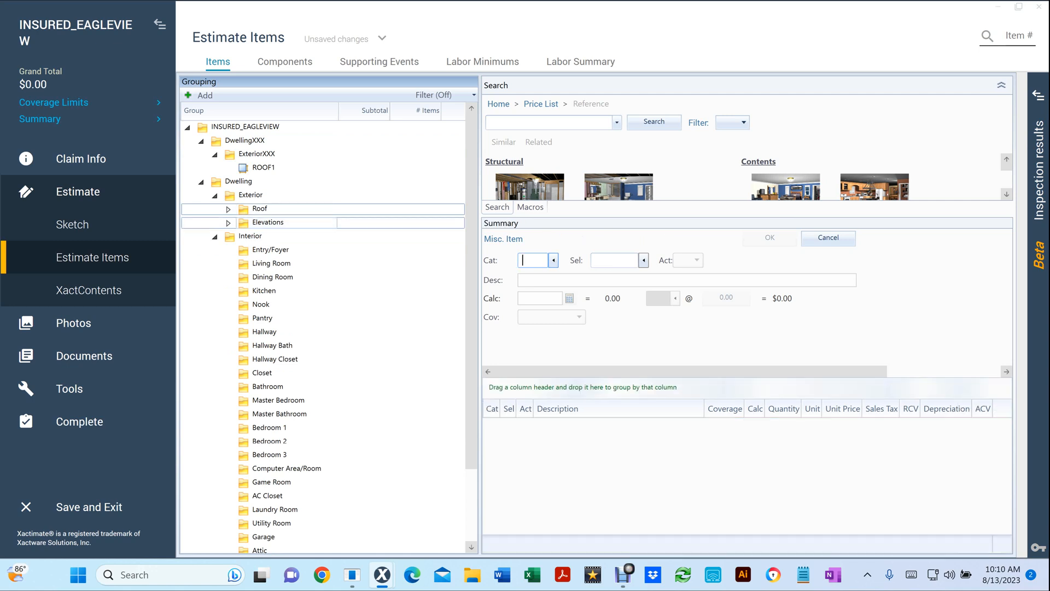
left_click(260, 209)
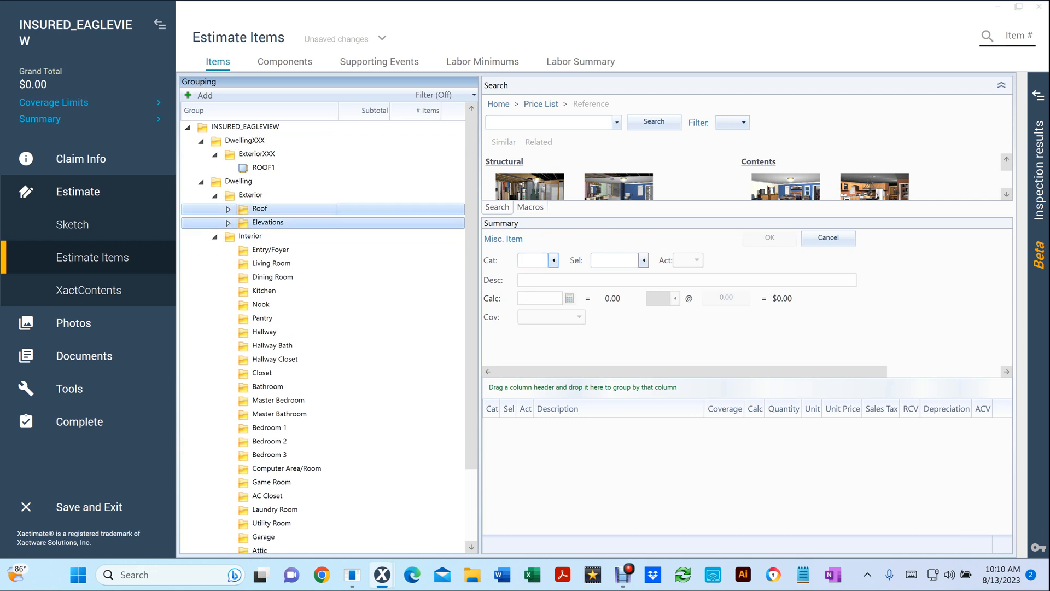
left_click_drag(245, 225, 237, 183)
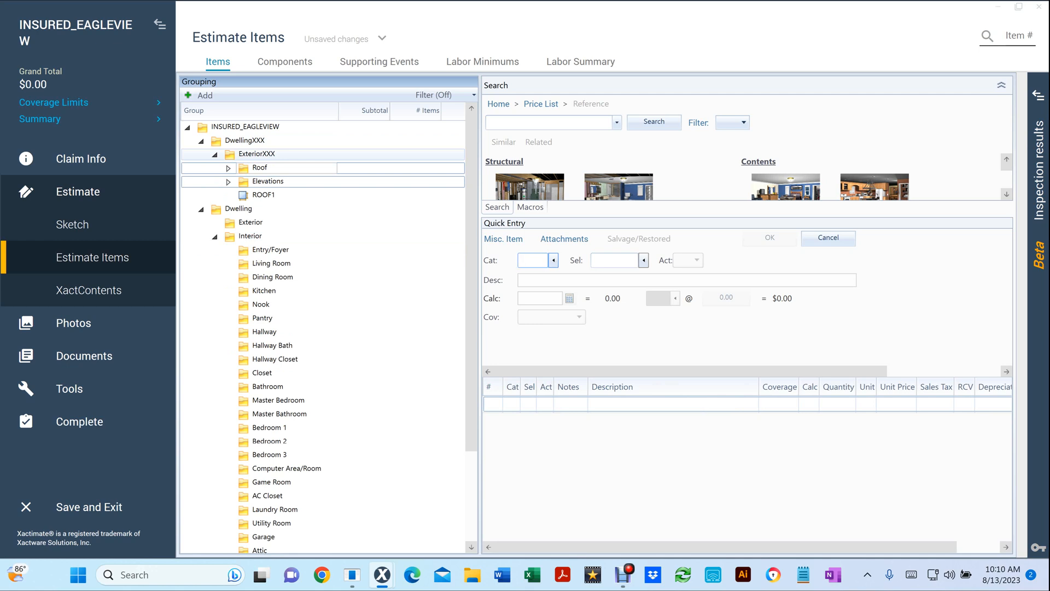
- Delete the empty Exterior grouping member under Dwelling and move ROOF1 into the Roof group of ExteriorXXX
left_click(250, 222)
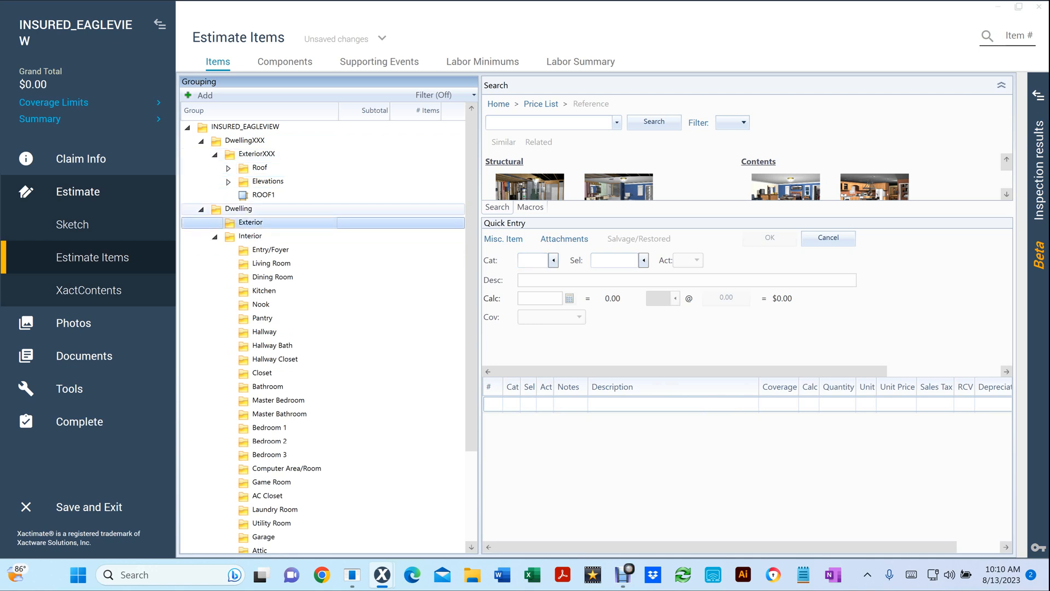
key("Delete")
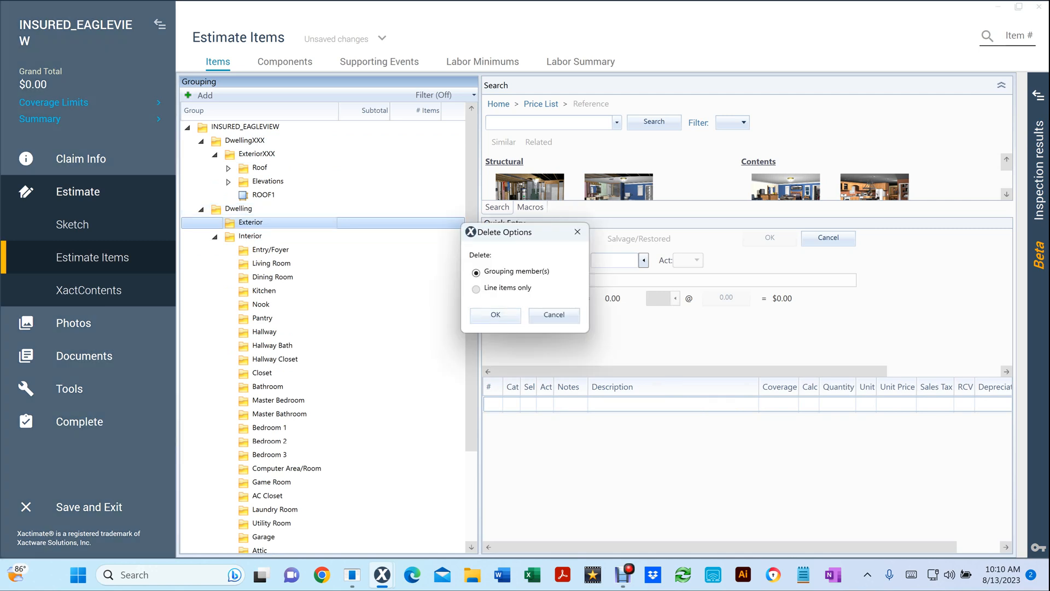
left_click(495, 313)
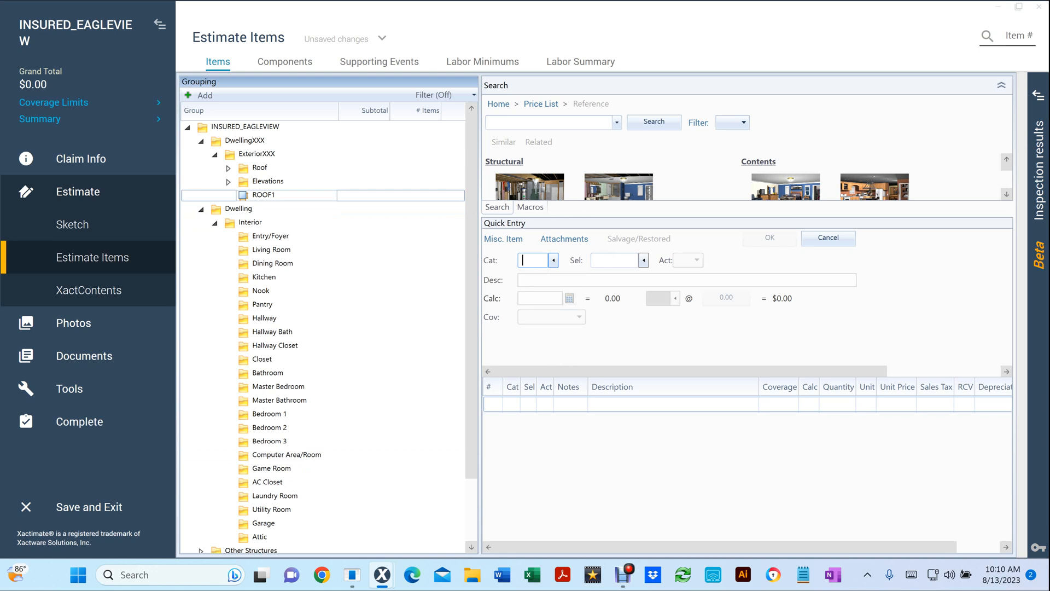
left_click(263, 195)
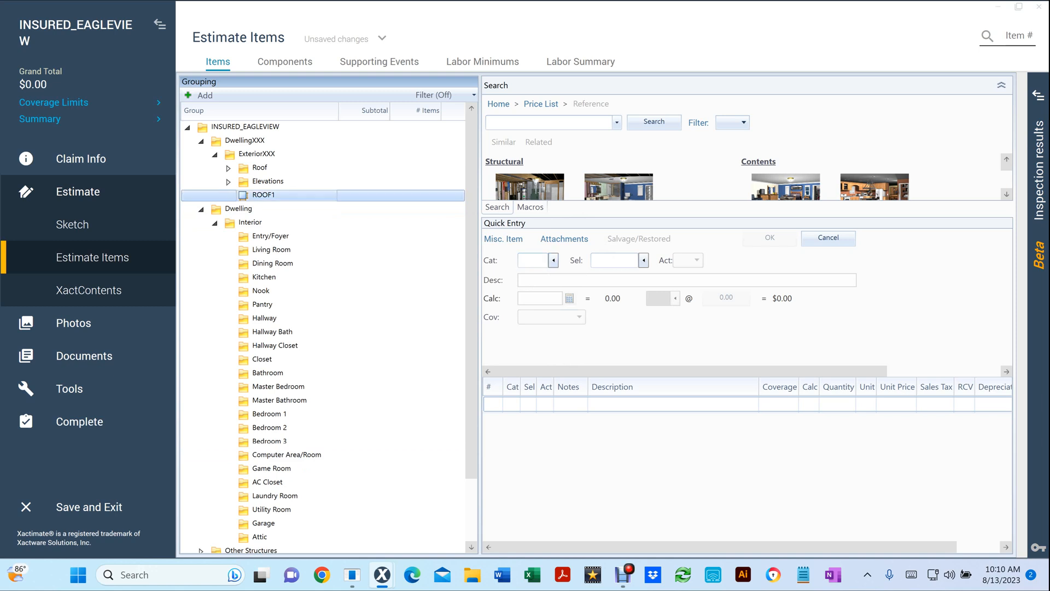
left_click_drag(263, 195, 259, 170)
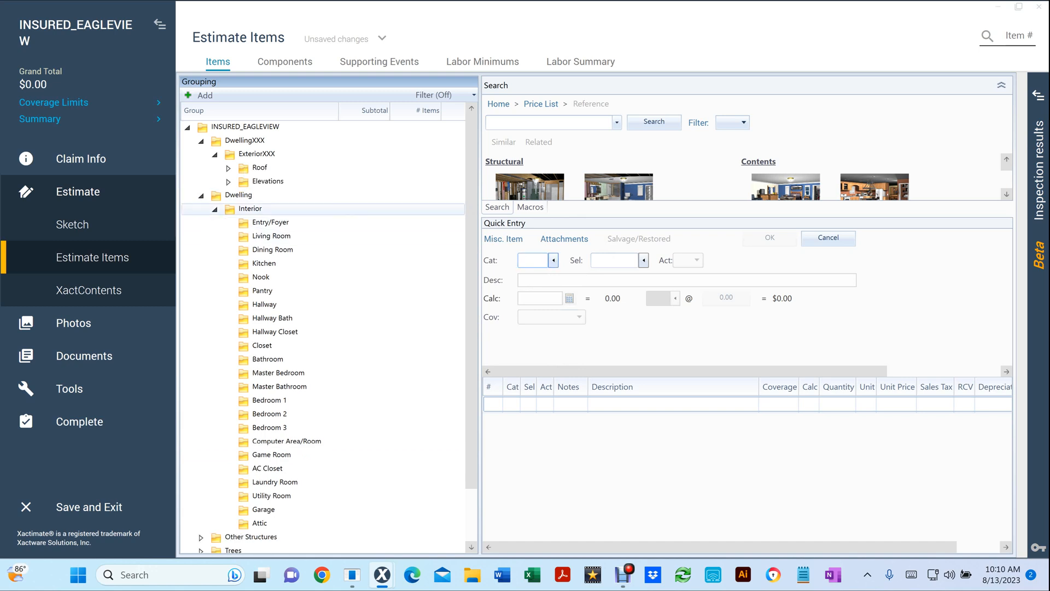
- Collapse the Interior group under Dwelling and move it into DwellingXXX
left_click(214, 209)
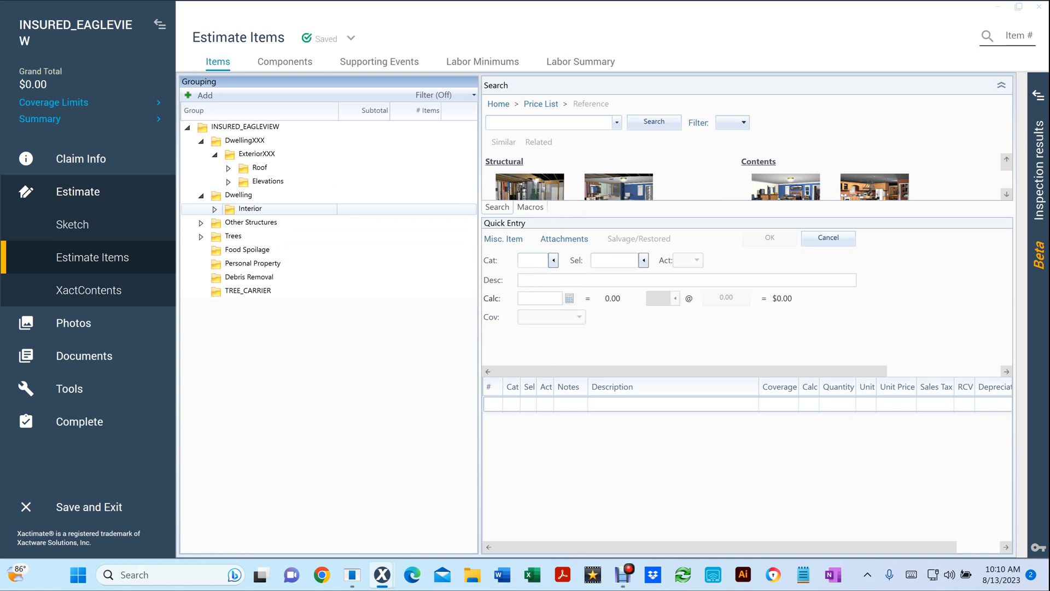
left_click_drag(250, 209, 241, 149)
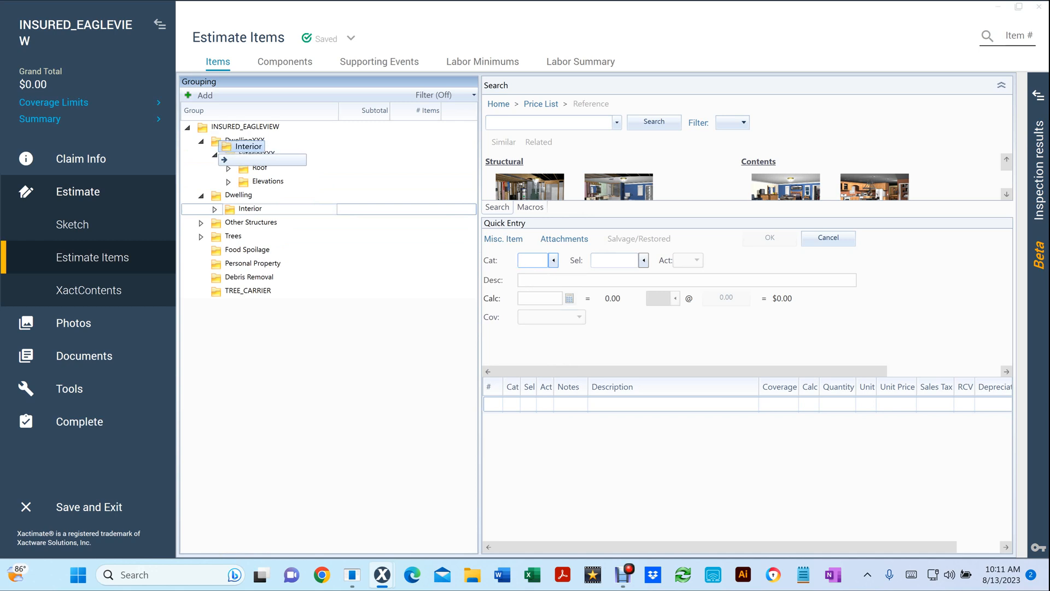
left_click_drag(222, 145, 222, 146)
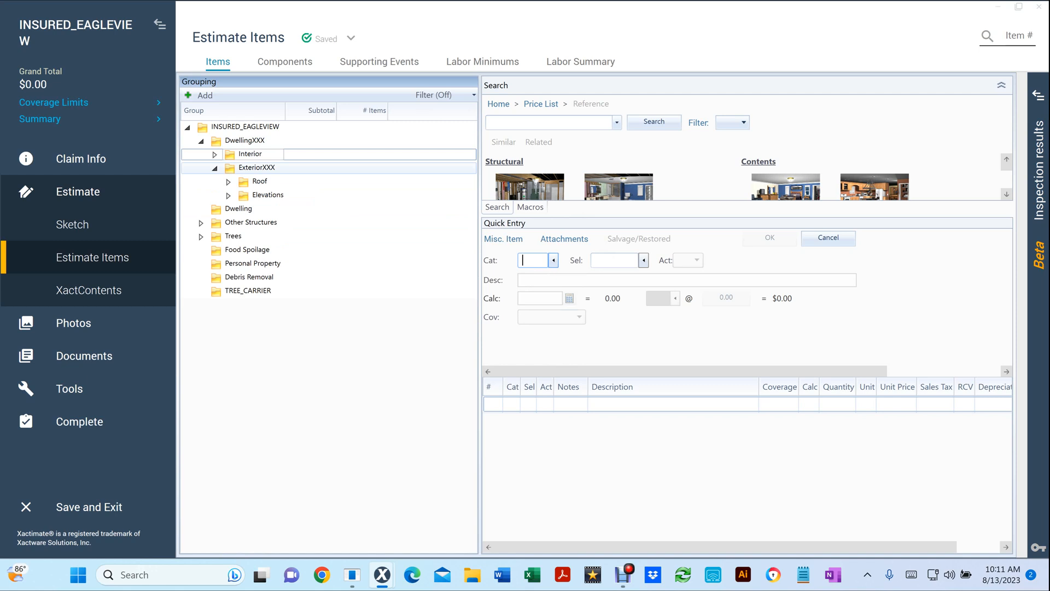
- Collapse ExteriorXXX and move it above Interior within the DwellingXXX group
left_click(214, 168)
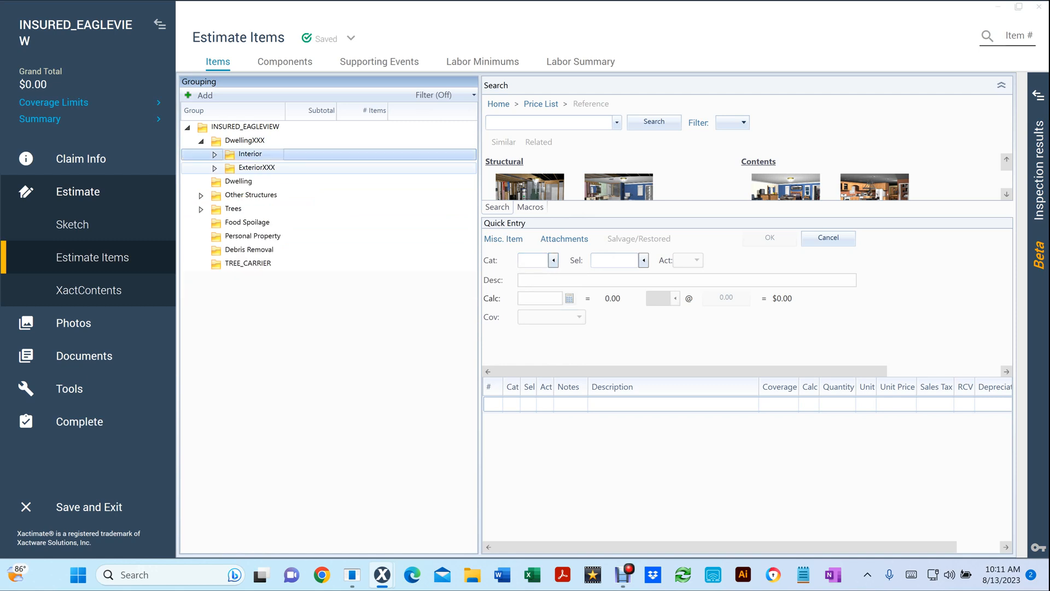
left_click(256, 168)
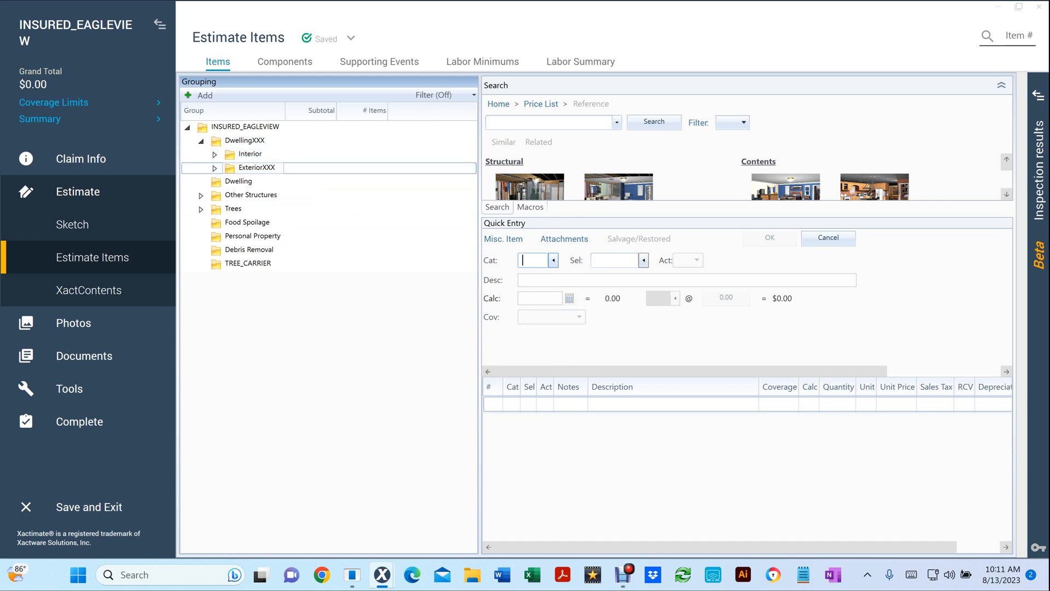
left_click_drag(256, 168, 225, 160)
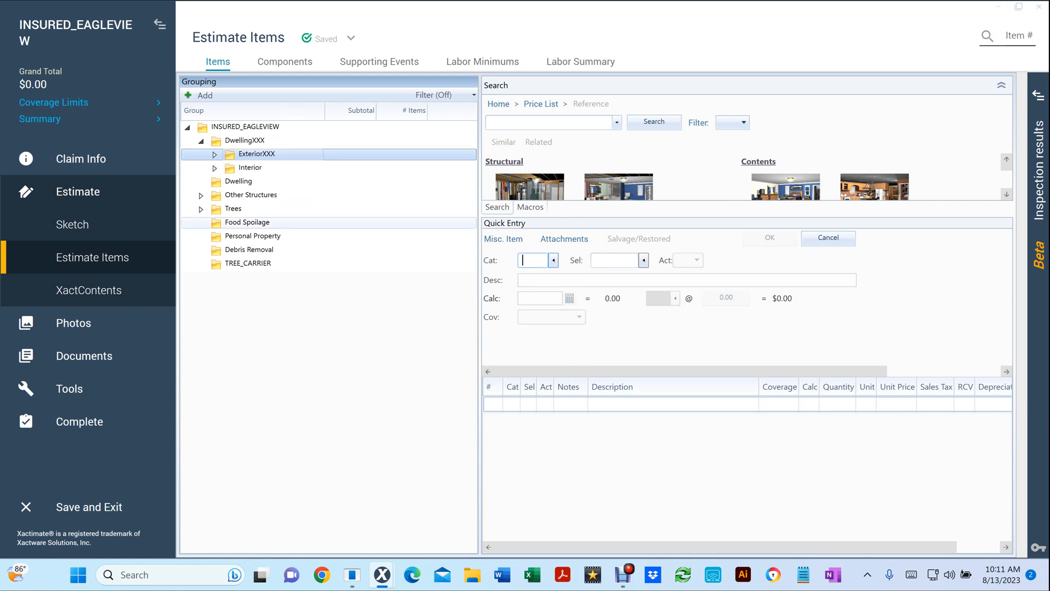
- Delete the empty Dwelling and TREE_CARRIER grouping members from the INSURED_EAGLEVIEW tree
left_click(238, 182)
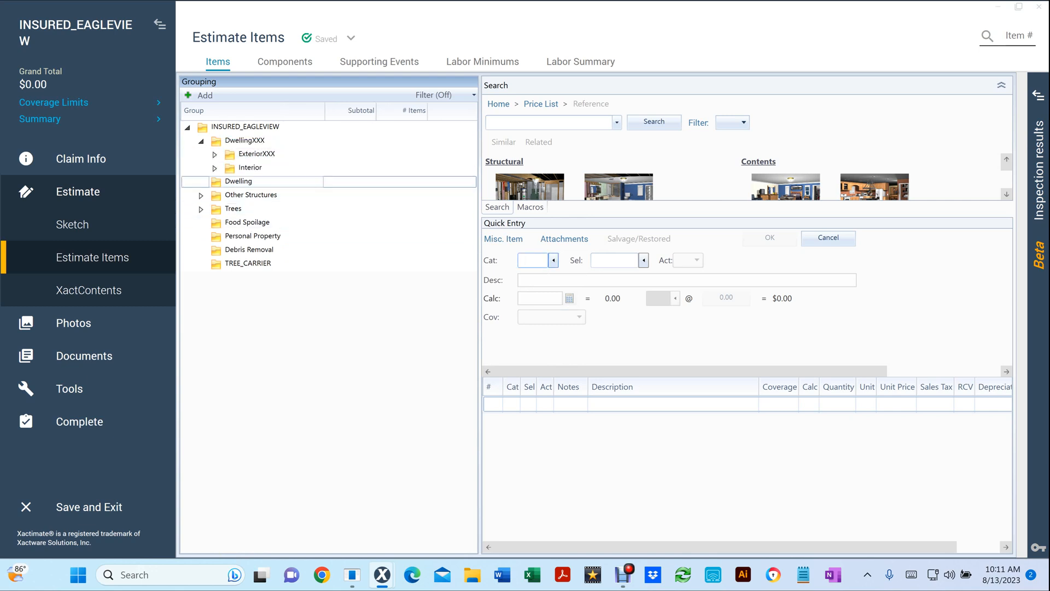
key("Delete")
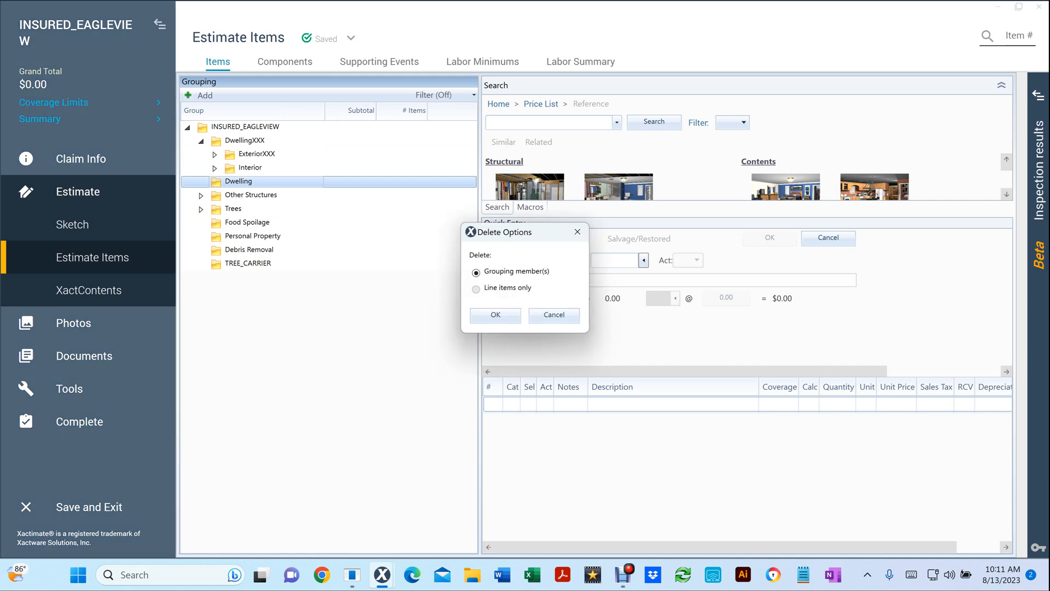
key("Return")
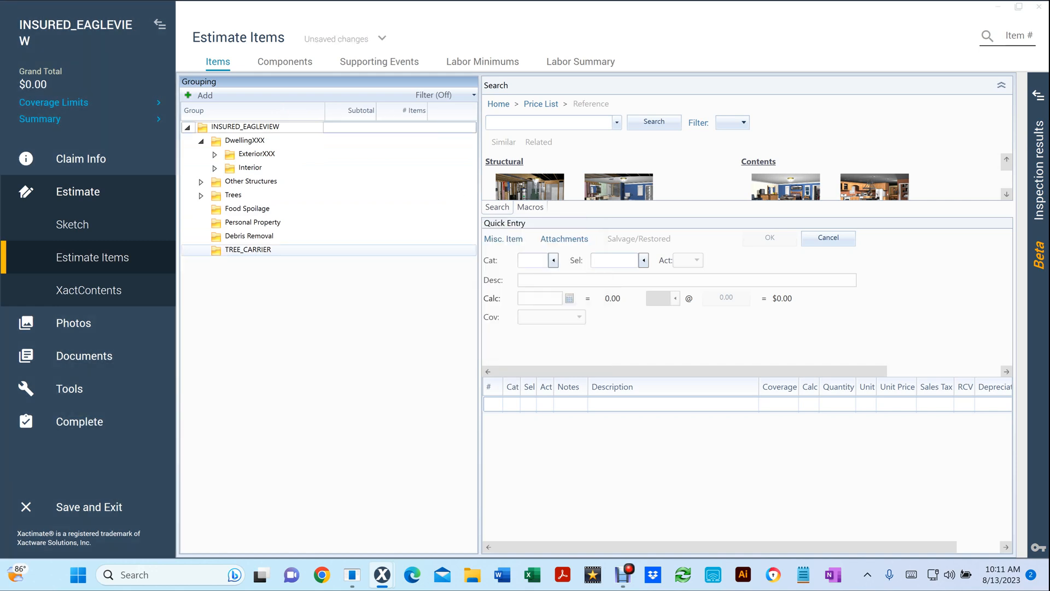
left_click(248, 250)
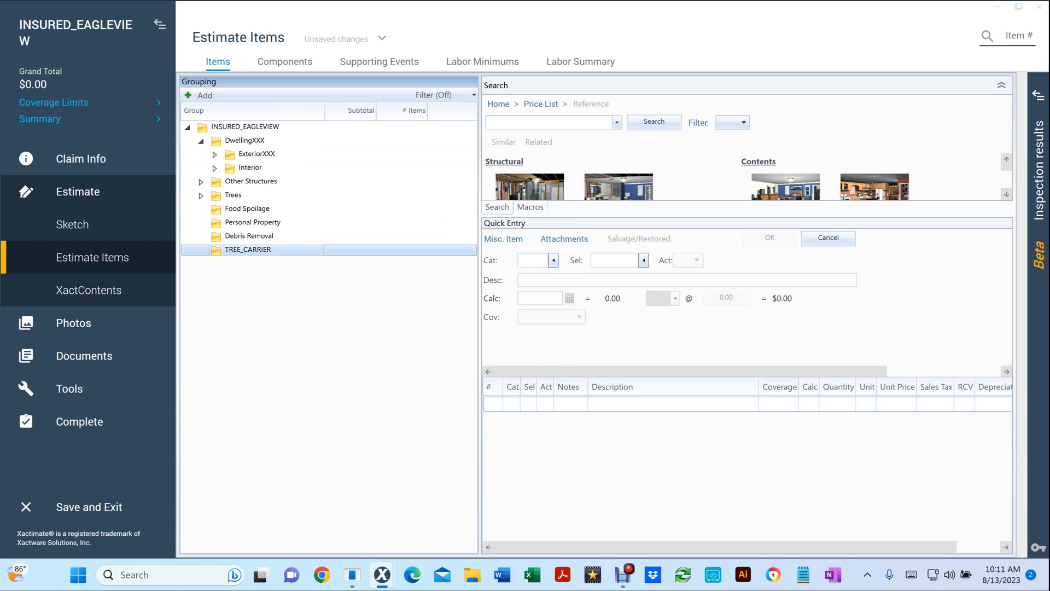
key("Delete")
key("Return")
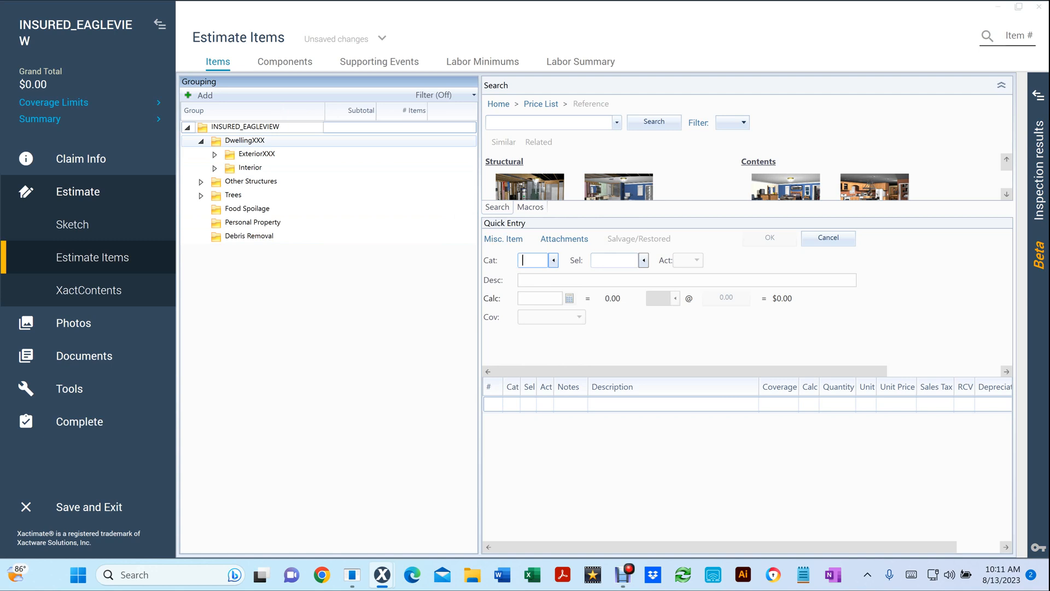
- Rename the DwellingXXX group as Dwelling in its group info
double_click(245, 140)
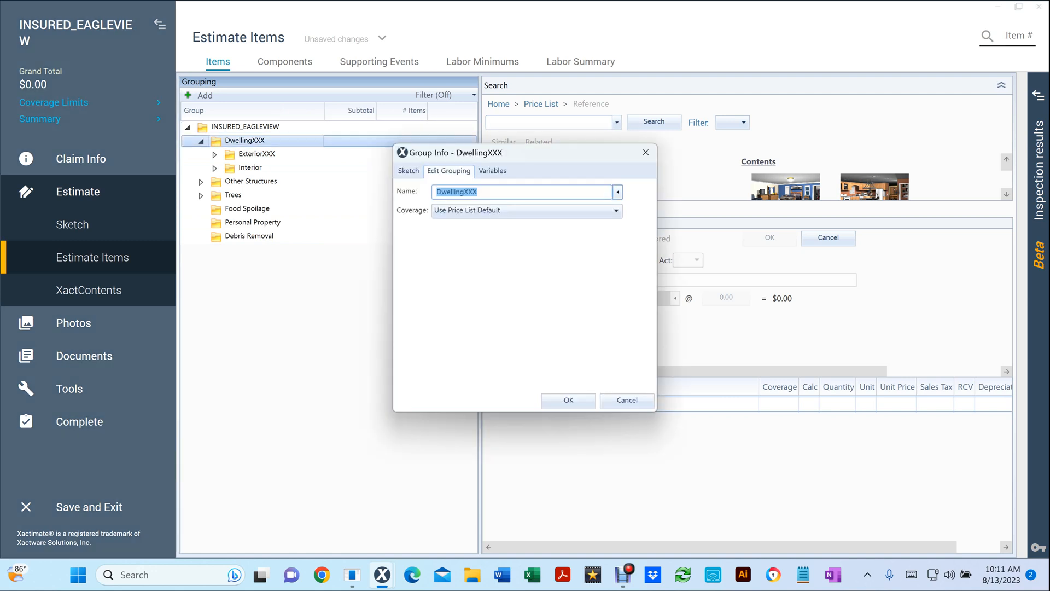
left_click(478, 191)
key("BackSpace")
key("BackSpace")
key("BackSpace")
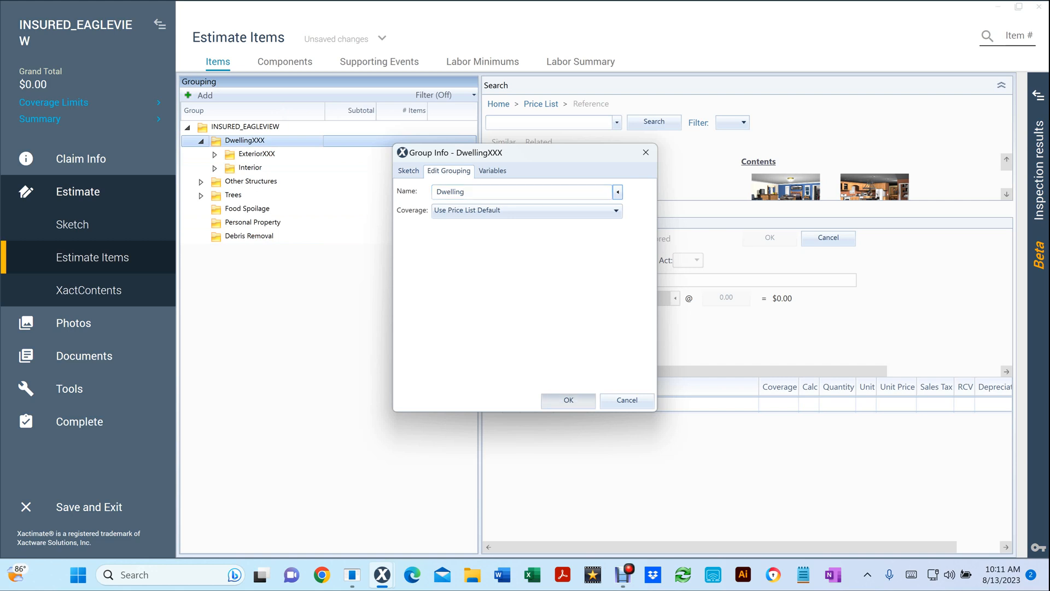
left_click(568, 399)
- Rename the ExteriorXXX group under Dwelling as Exterior in its group info
double_click(257, 154)
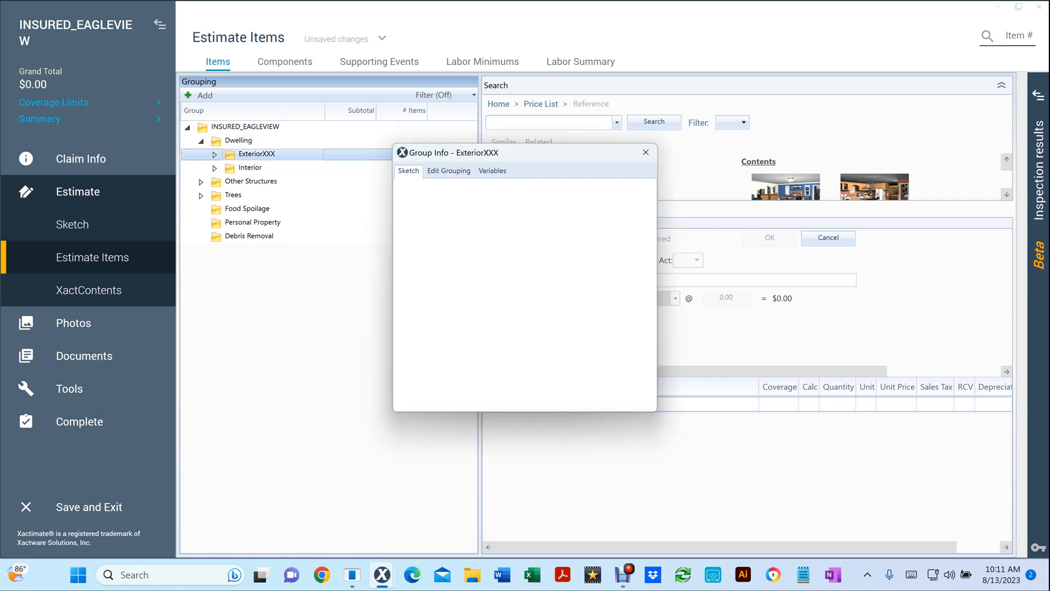
left_click(448, 171)
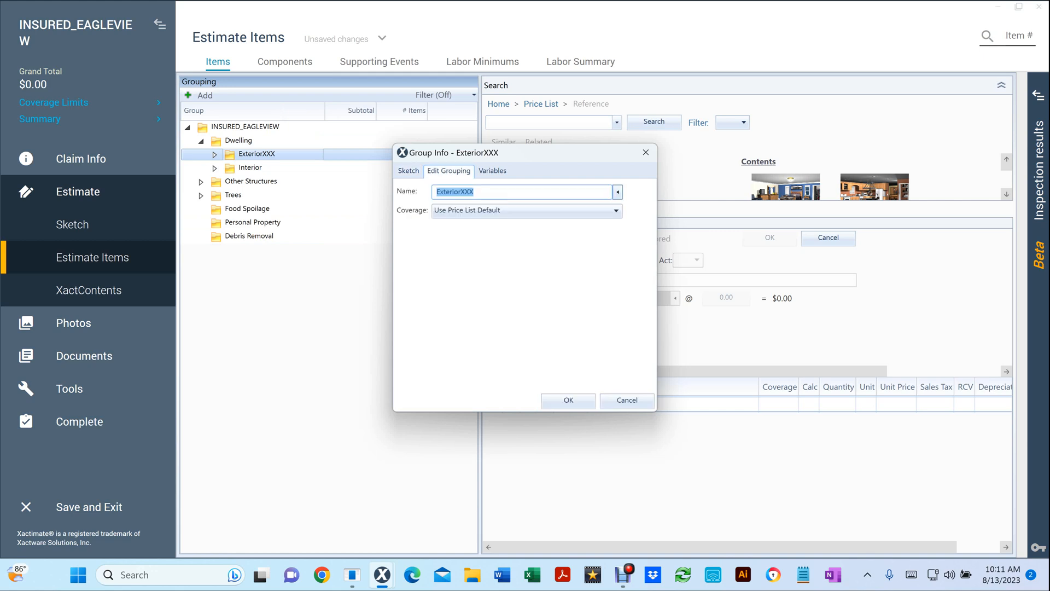
left_click(475, 192)
key("BackSpace")
key("BackSpace")
key("BackSpace")
left_click(569, 400)
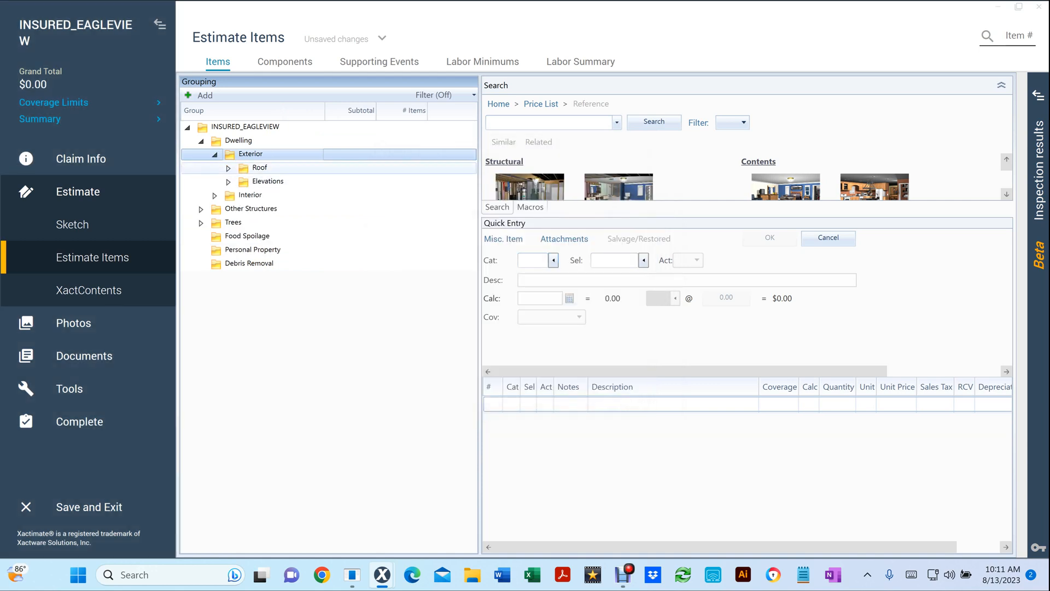
- Expand the Roof group under Exterior and rename its ROOF1 sketch item as ROOF
left_click(228, 168)
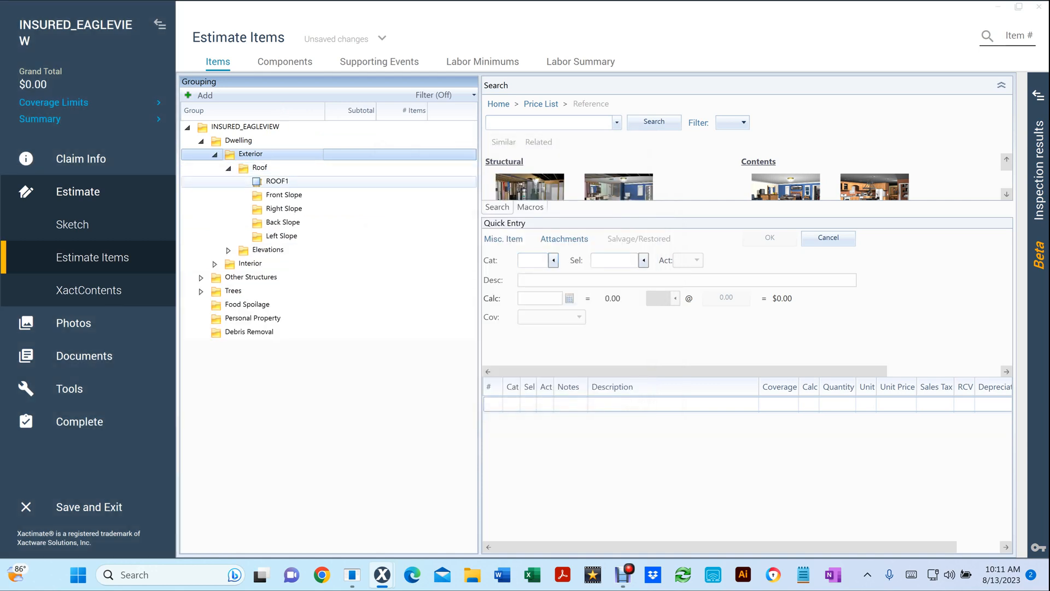
double_click(277, 181)
left_click(448, 171)
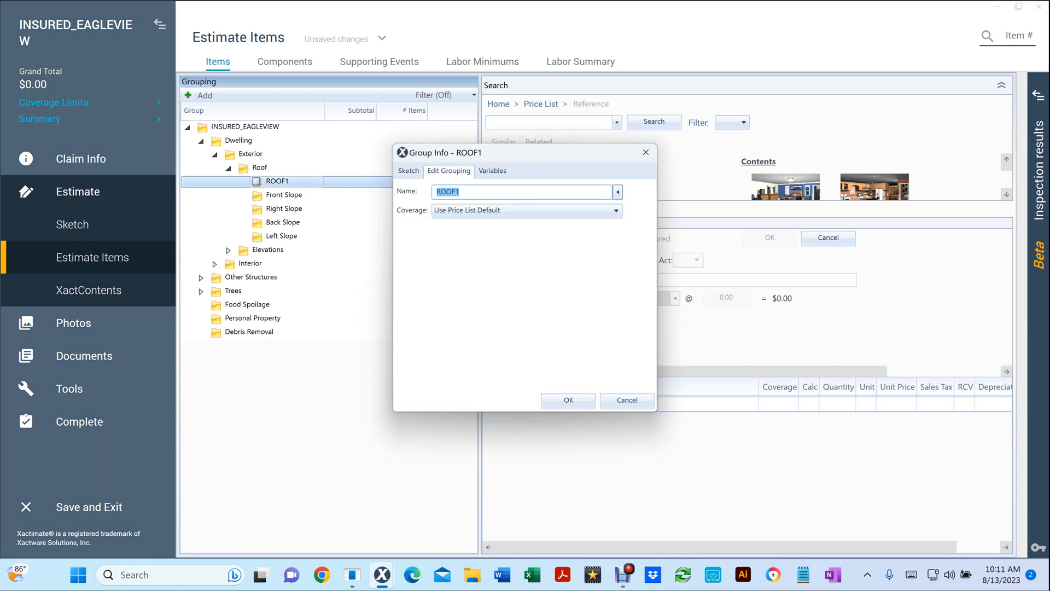
type("ROOF")
key("Return")
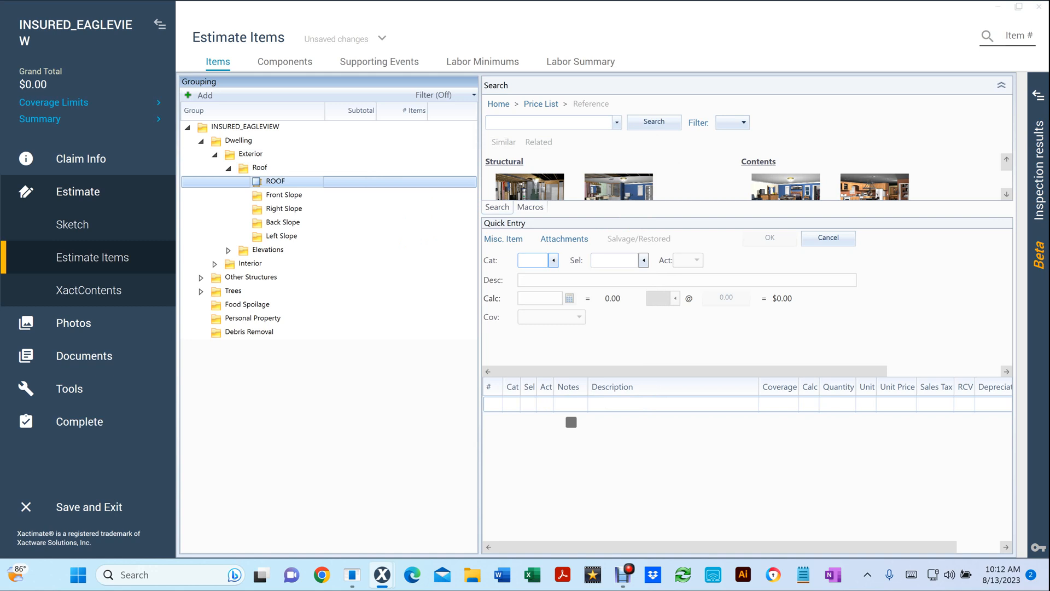
- Collapse Exterior and Dwelling and review the top-level groups from Other Structures through Debris Removal
left_click(214, 155)
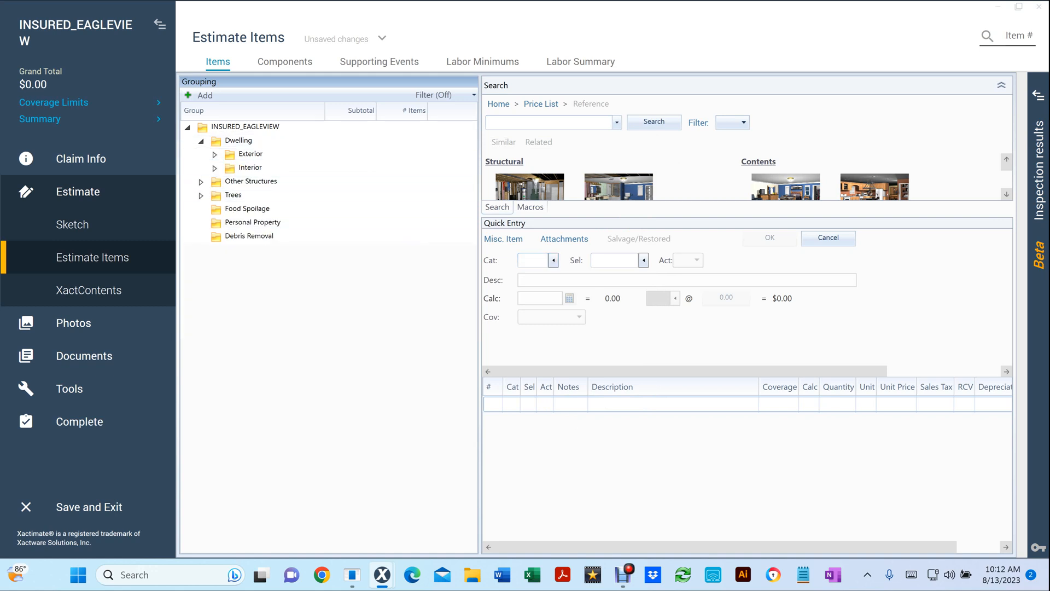
left_click(201, 141)
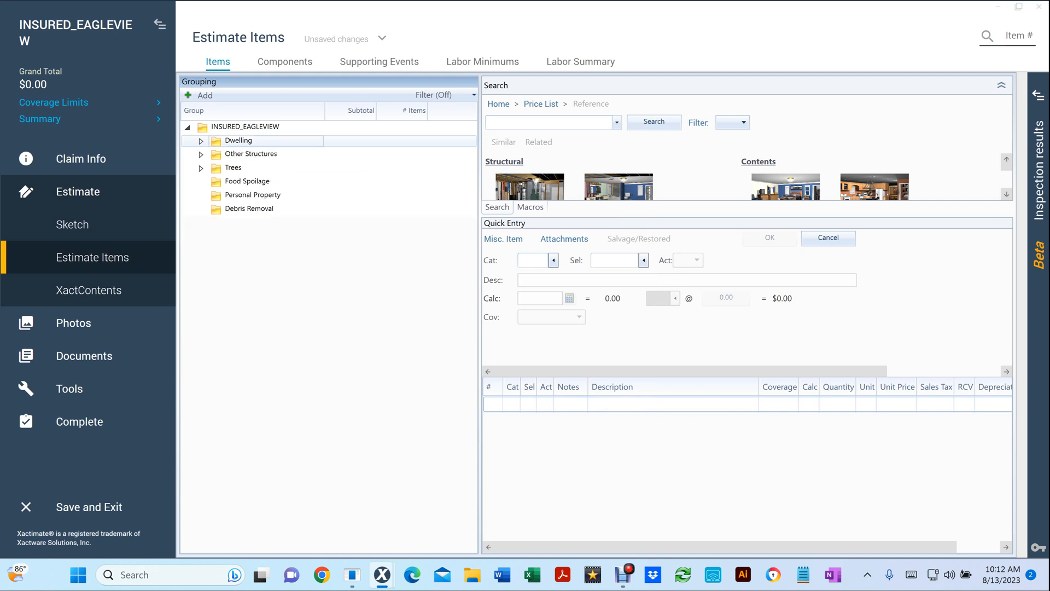
left_click(251, 154)
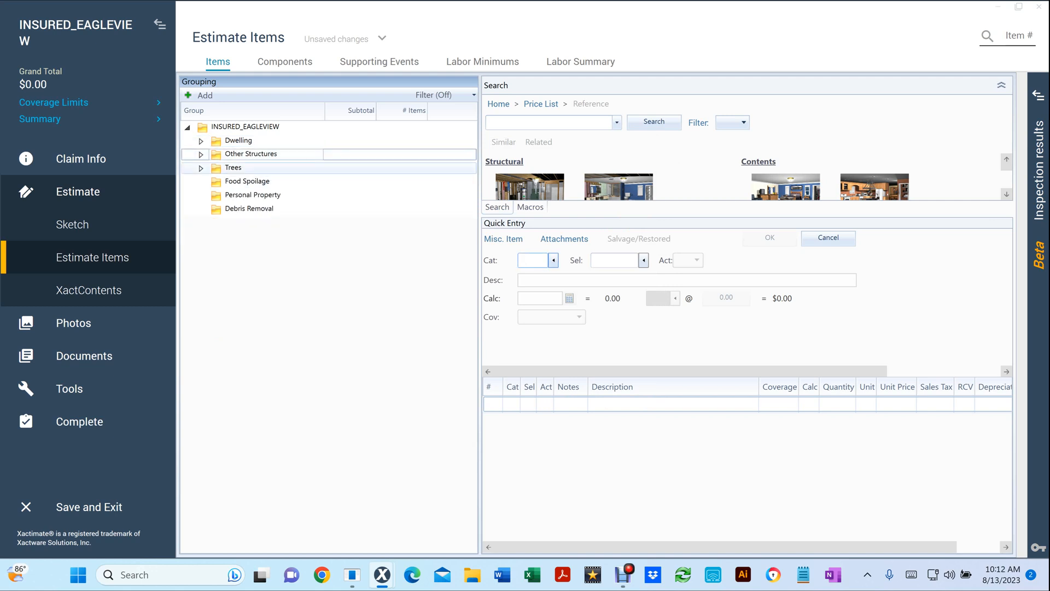
left_click(233, 168)
left_click(247, 181)
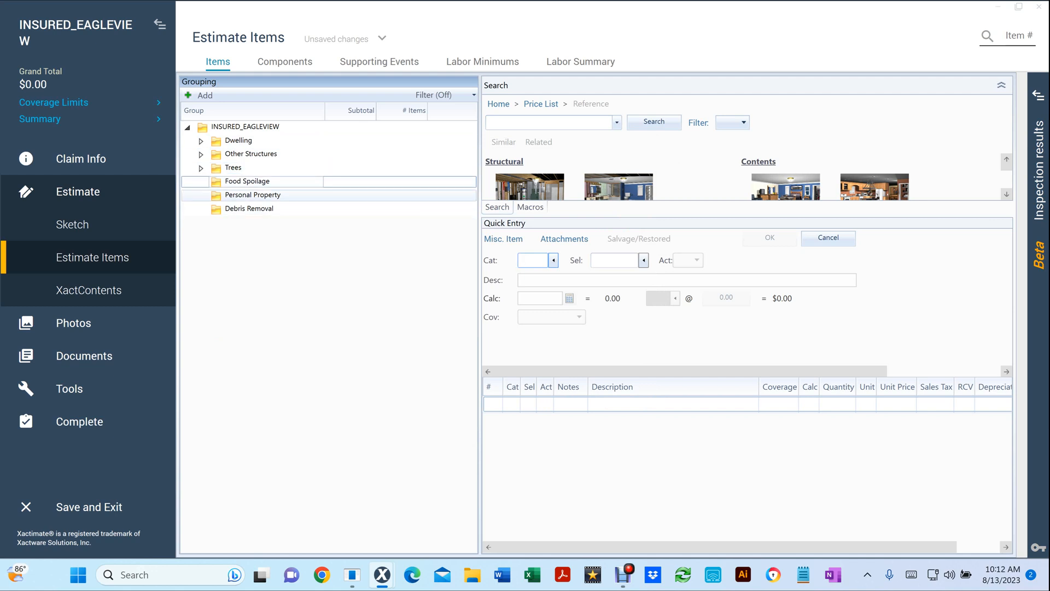
left_click(253, 195)
left_click(249, 209)
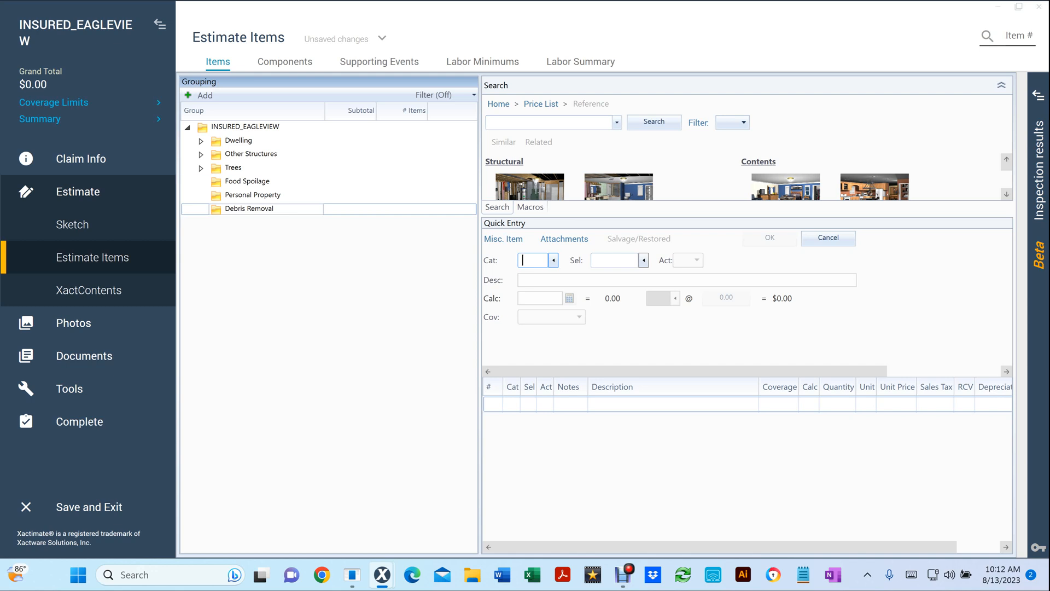
- Expand Dwelling and examine the contents of its Exterior and Interior groups, including the Roof and Elevations subgroups
left_click(200, 141)
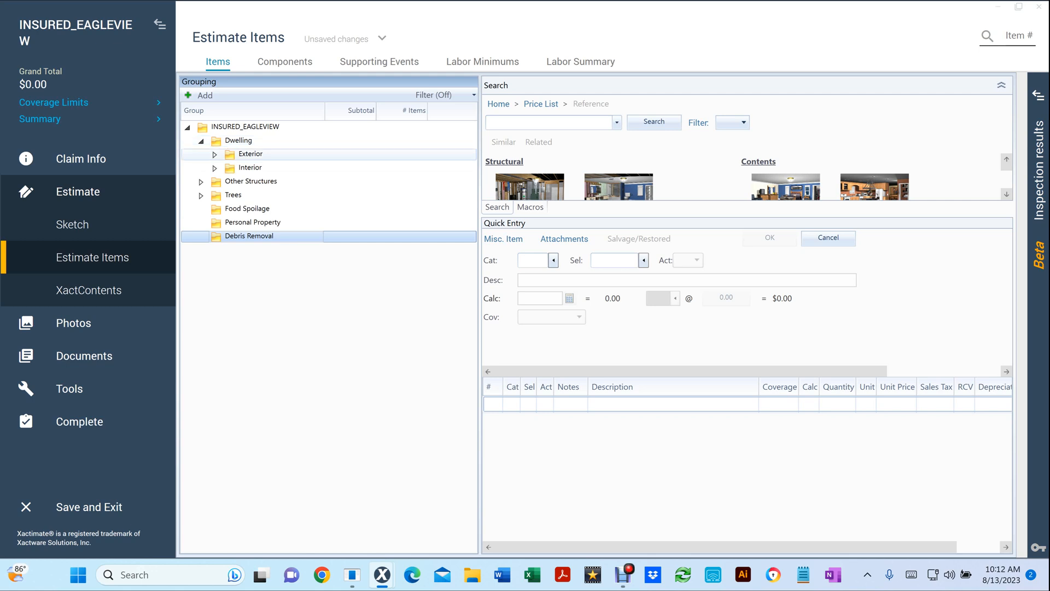
left_click(251, 154)
left_click(251, 168)
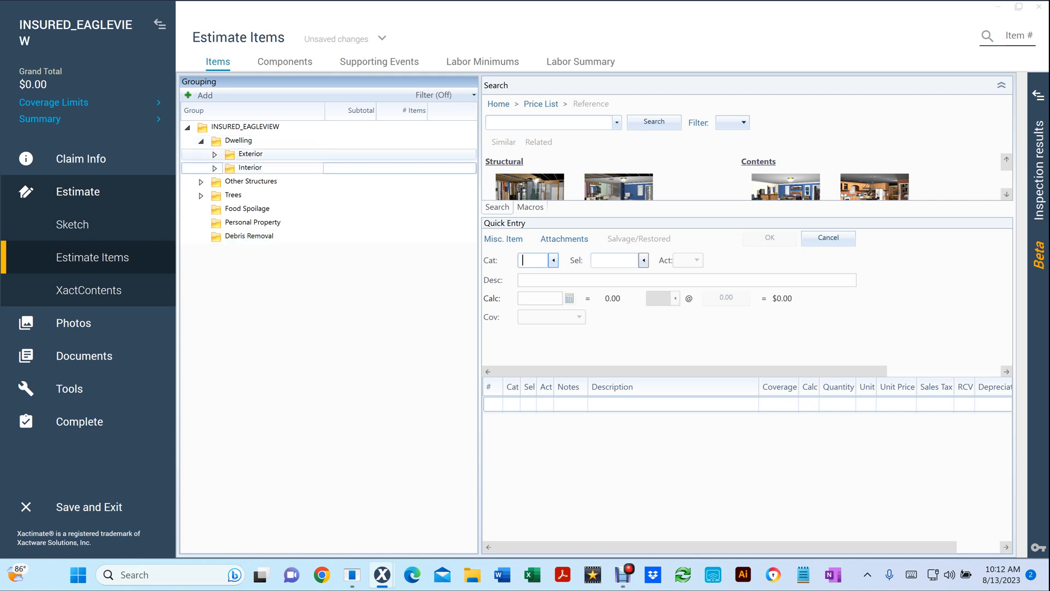
left_click(215, 155)
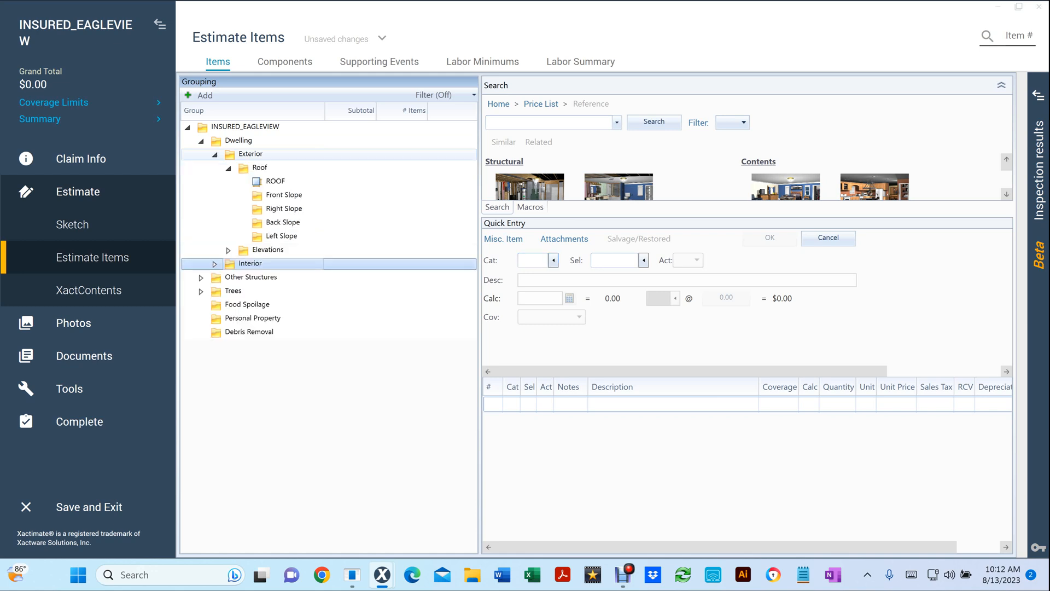
left_click(228, 168)
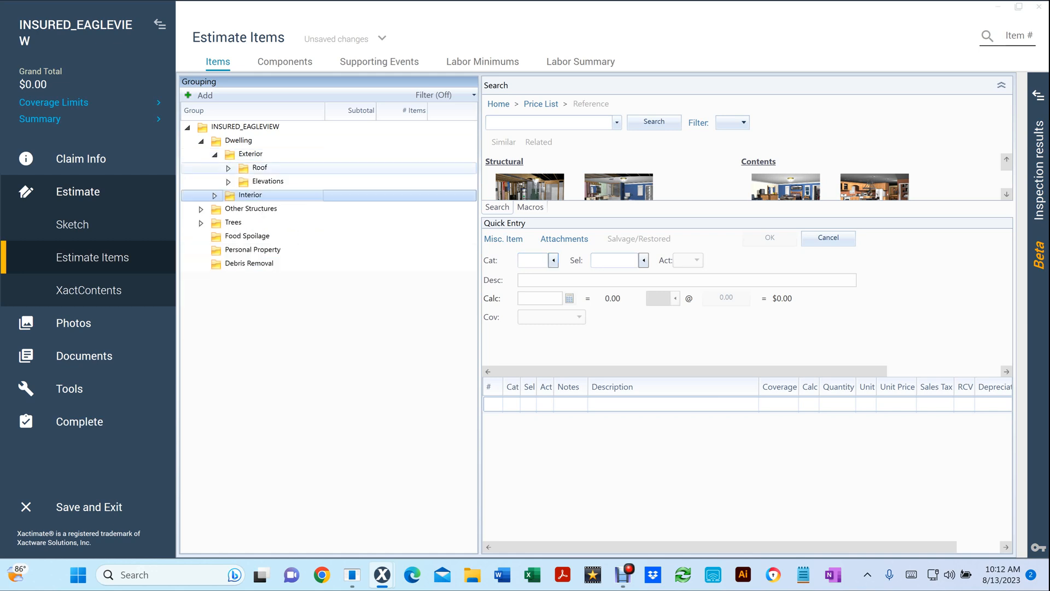
left_click(260, 168)
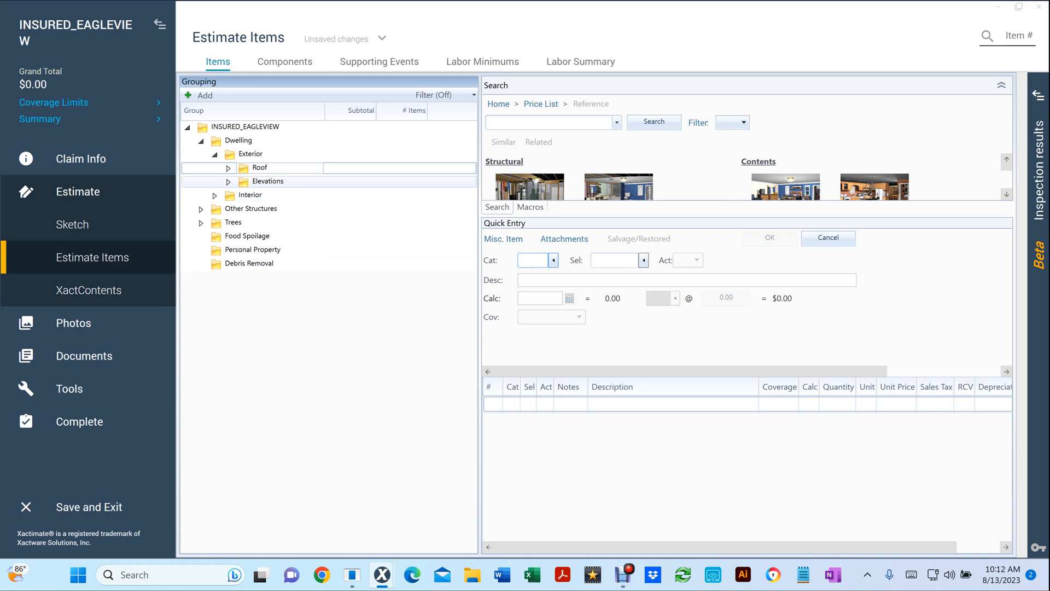
left_click(268, 181)
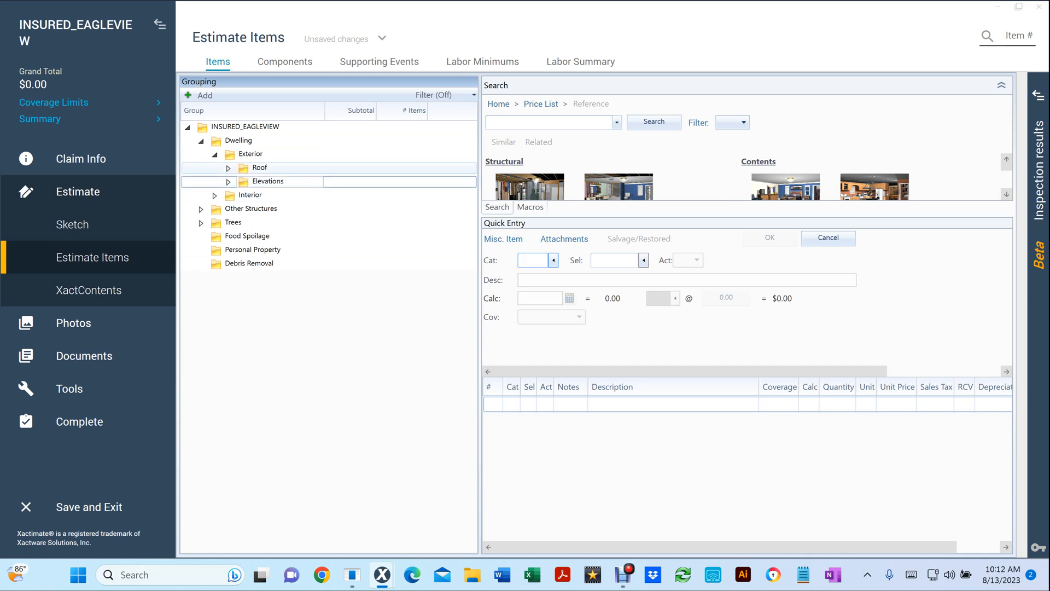
left_click(228, 168)
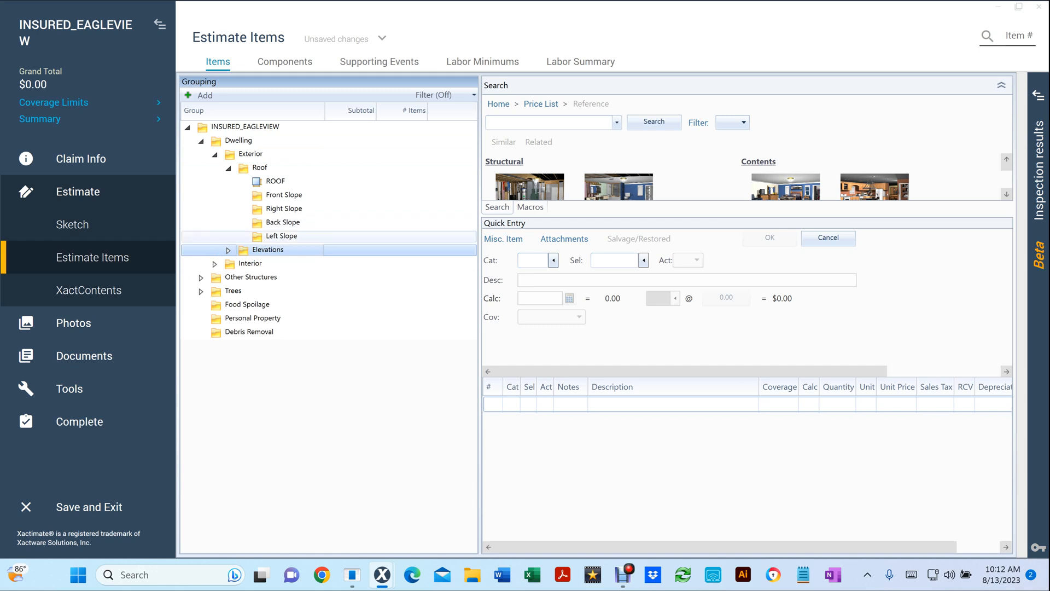
left_click(228, 168)
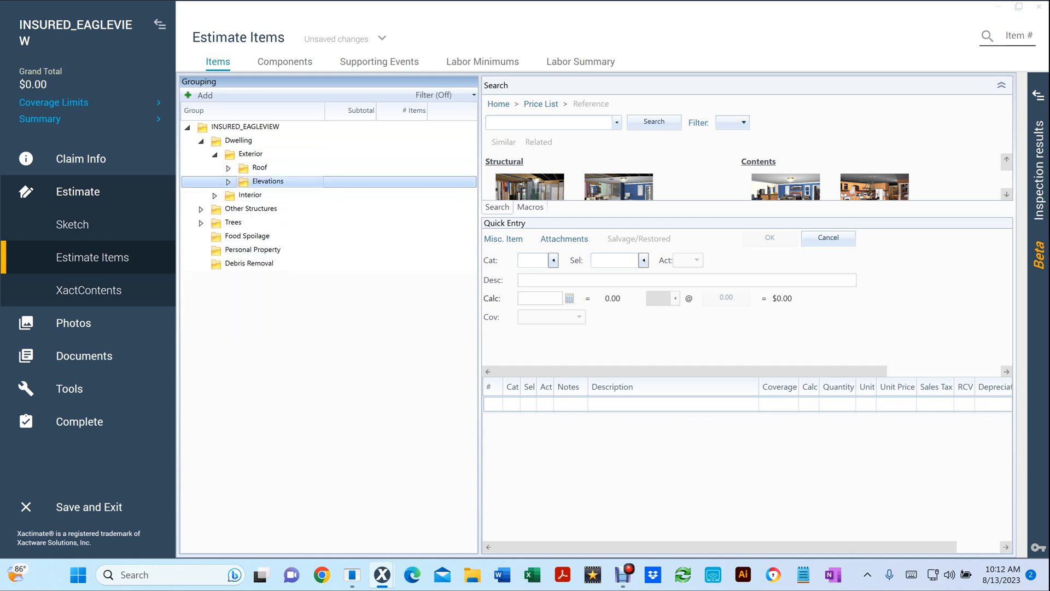
left_click(228, 181)
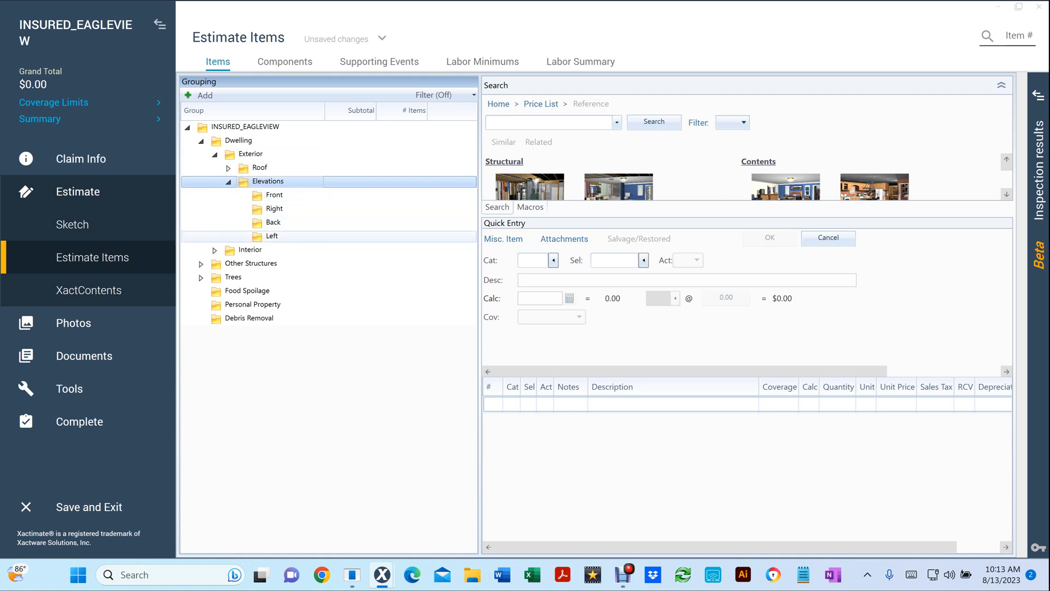
left_click(228, 182)
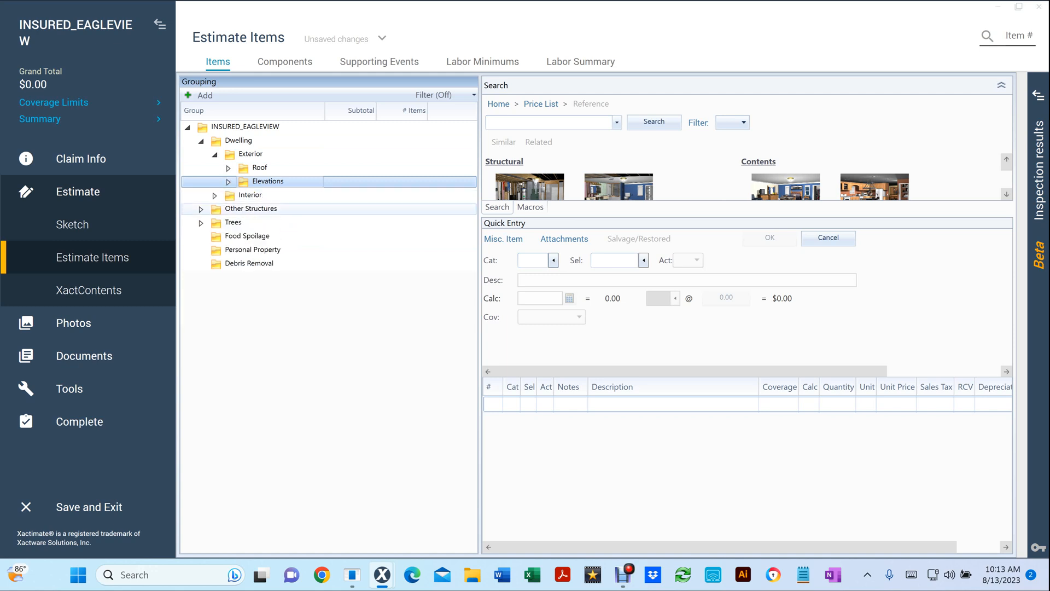
left_click(215, 195)
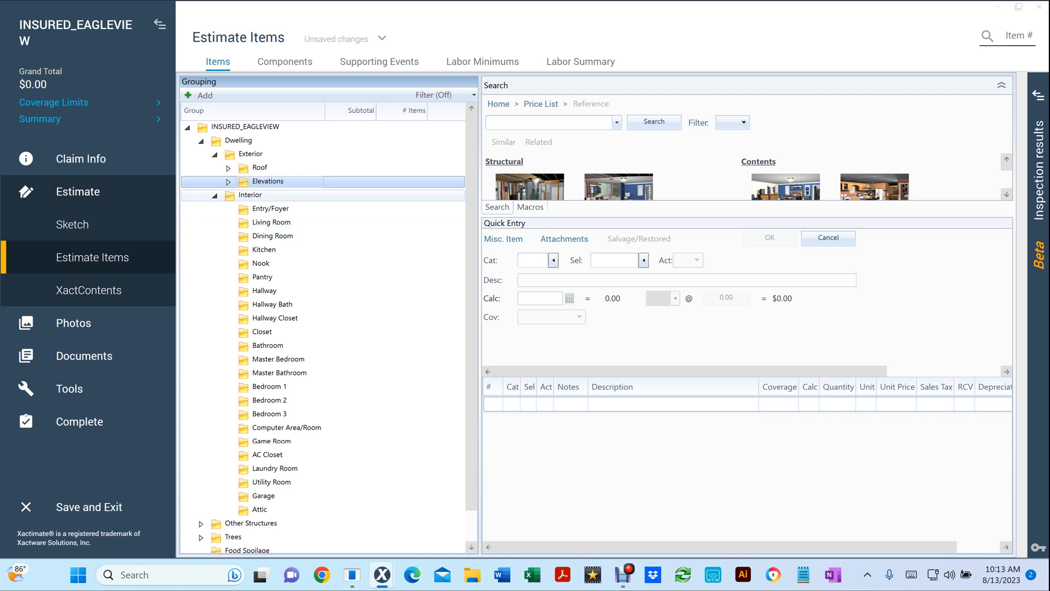
- Collapse Dwelling and its Exterior and Interior groups, and re-expand Dwelling and Interior to review the room list
left_click(214, 195)
left_click(215, 155)
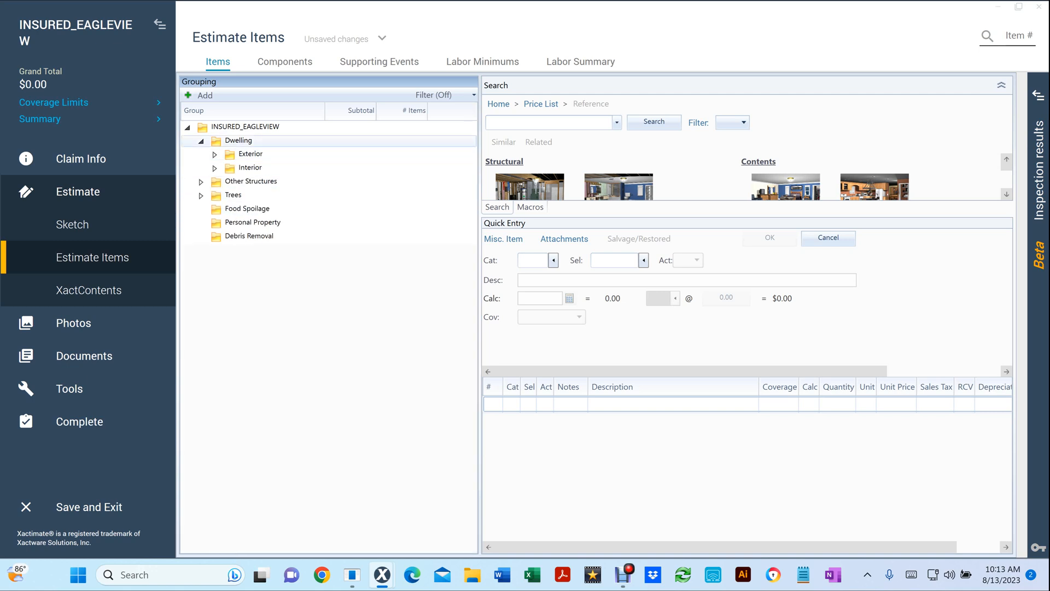
left_click(201, 141)
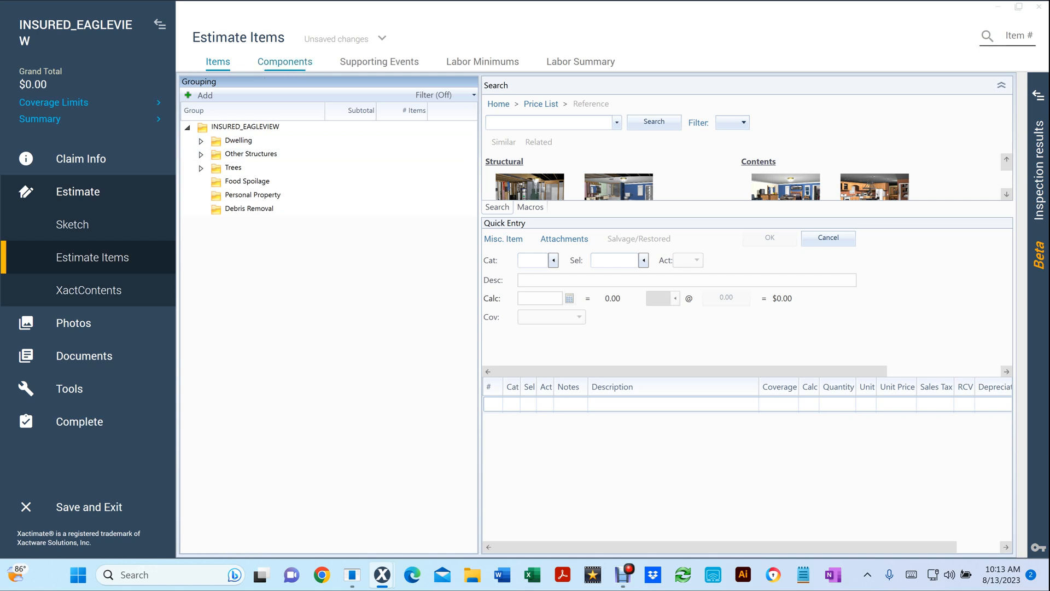
left_click(201, 141)
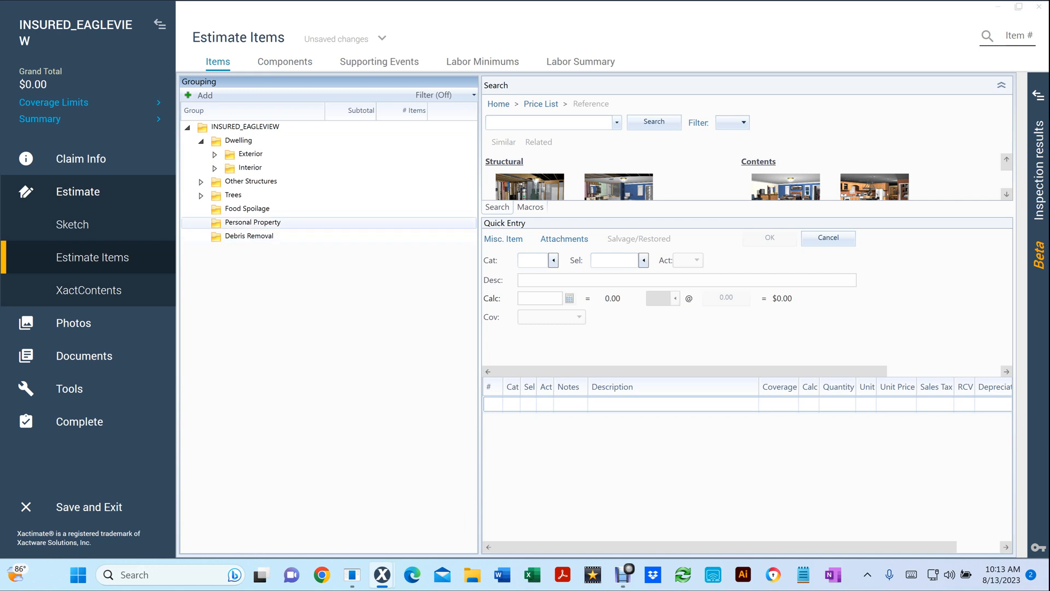
left_click(215, 168)
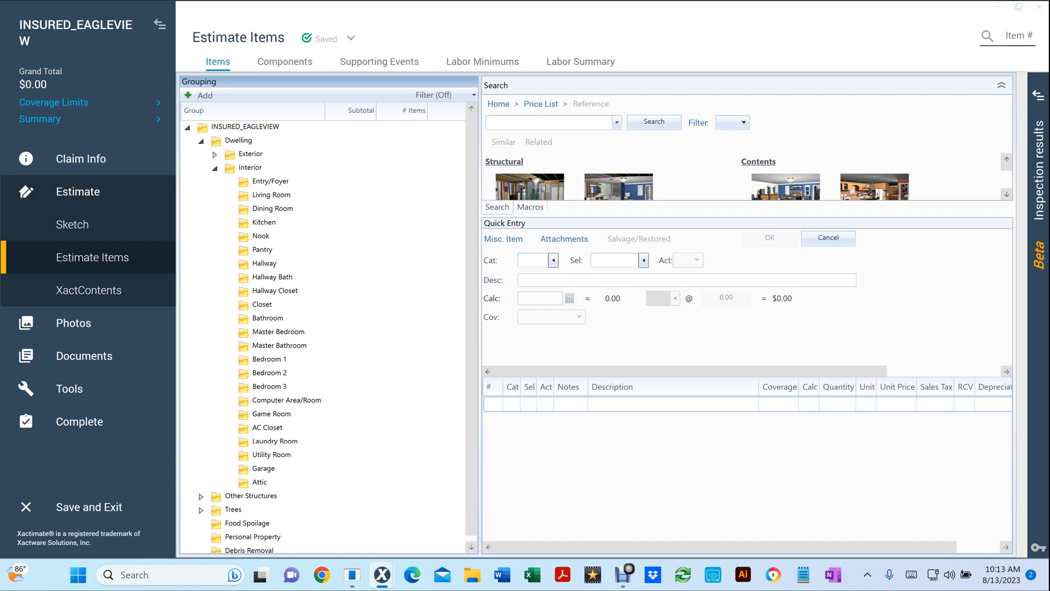
left_click(72, 225)
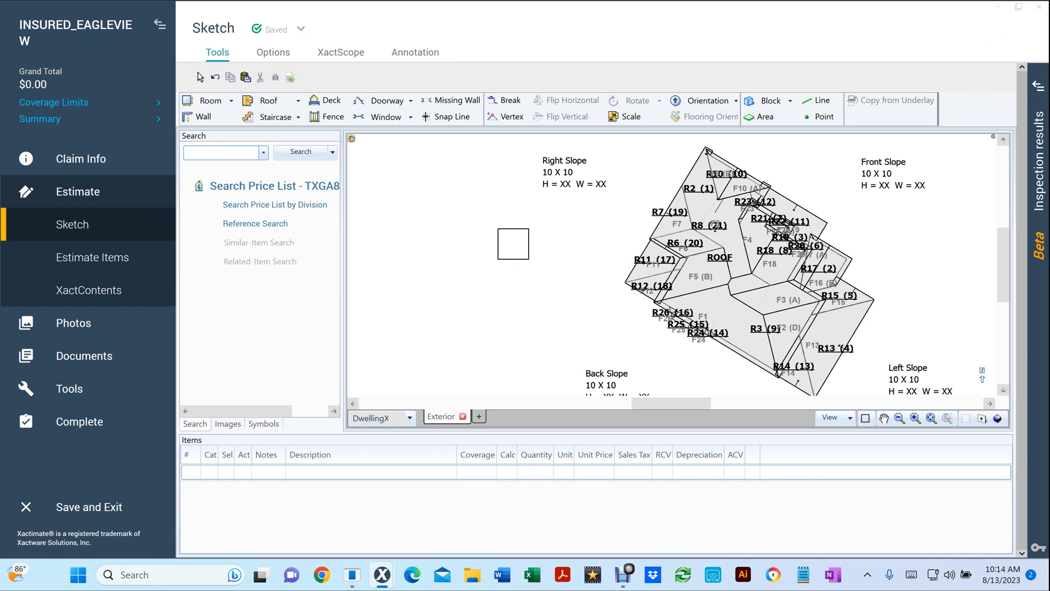
scroll(482, 321, "down", 1)
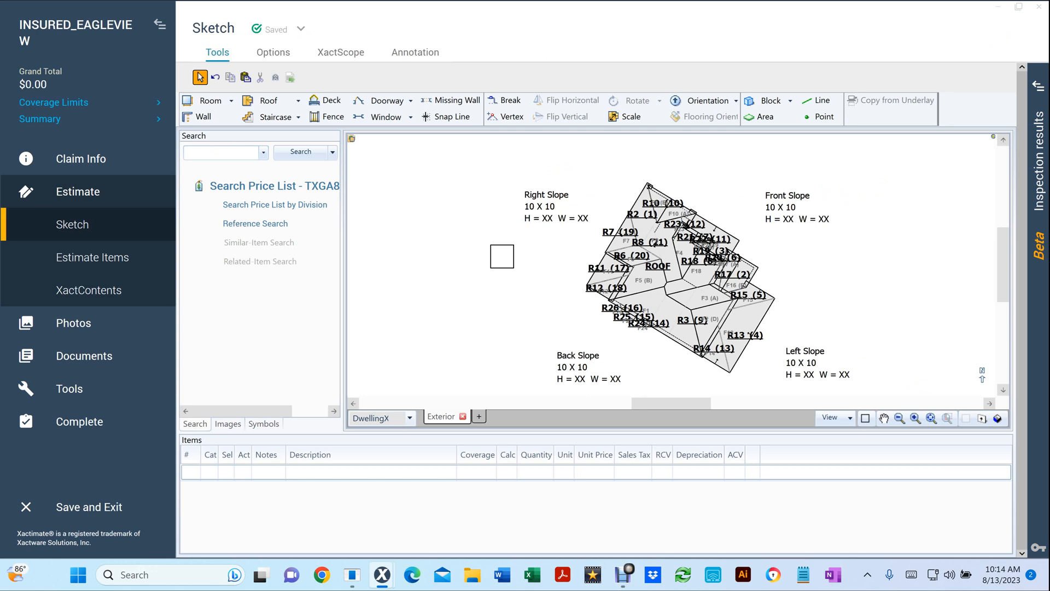
left_click(410, 418)
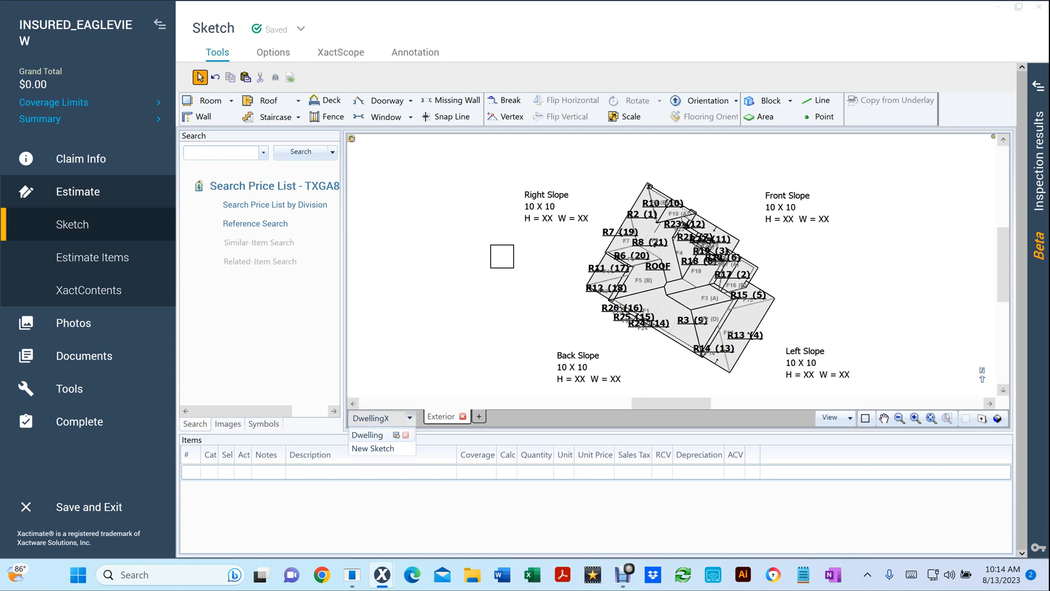
left_click(396, 435)
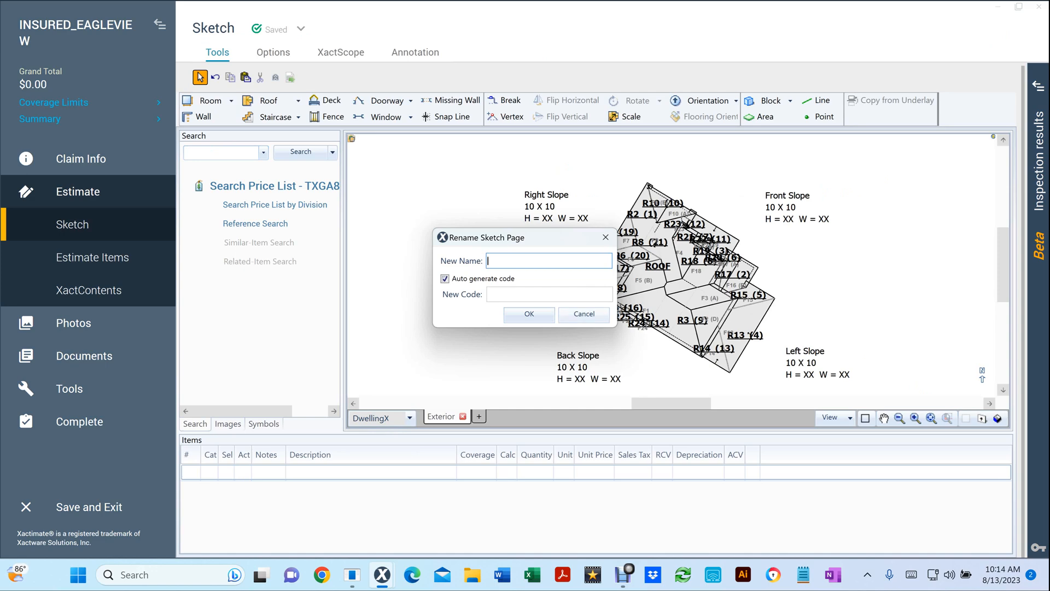
left_click(584, 313)
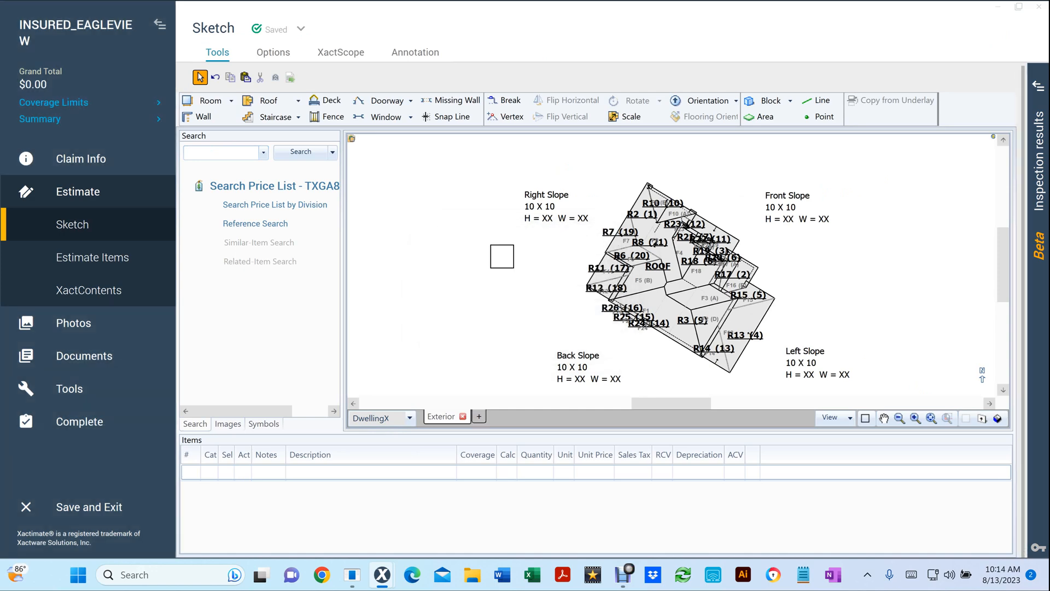
- Check the Dwelling group's name and coverage in its group info in the estimate items, leaving them as they are
left_click(92, 257)
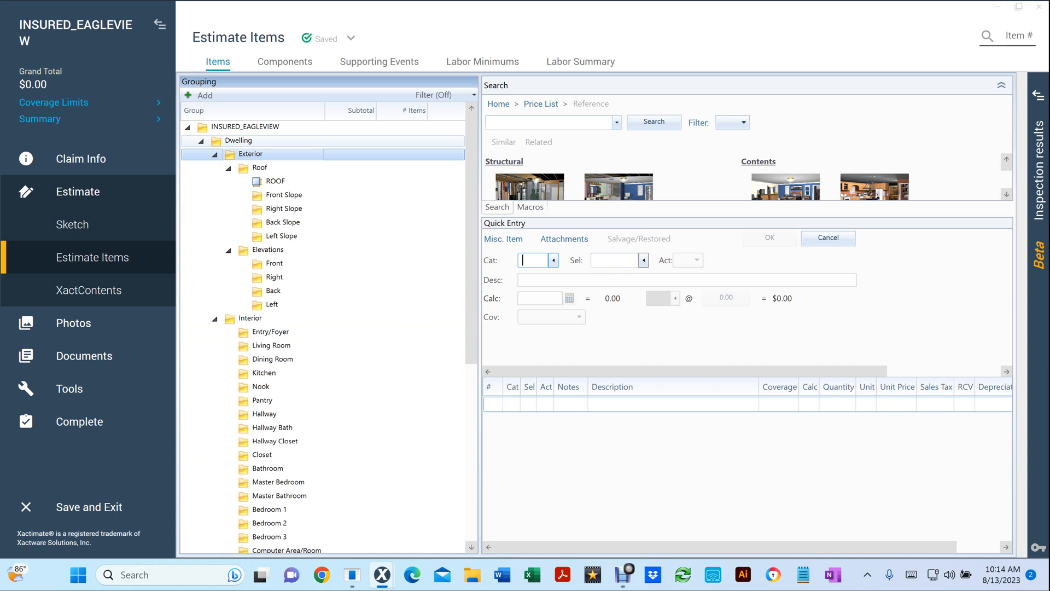
double_click(238, 141)
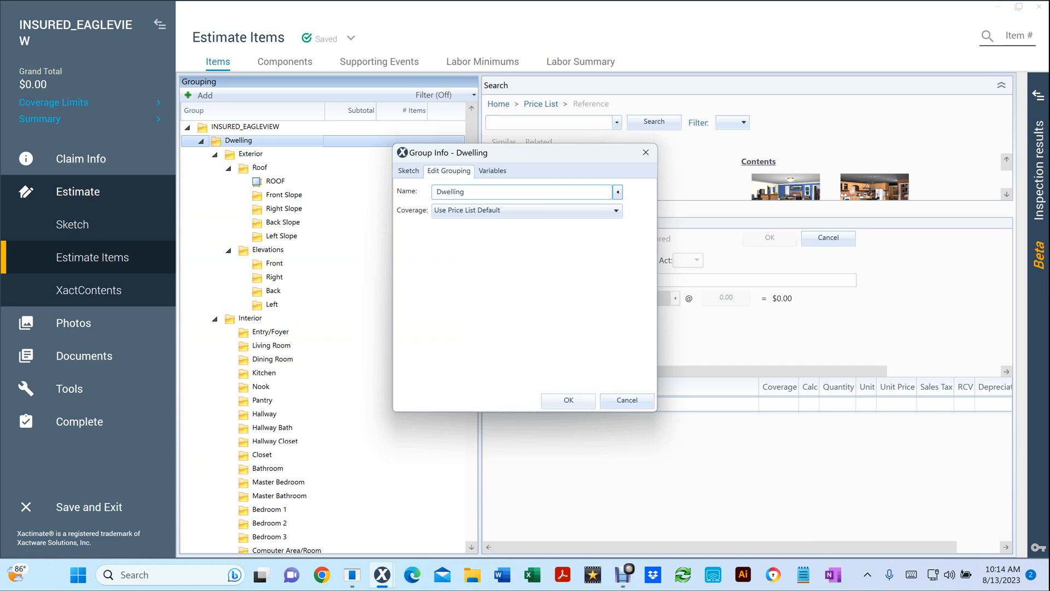
left_click(627, 401)
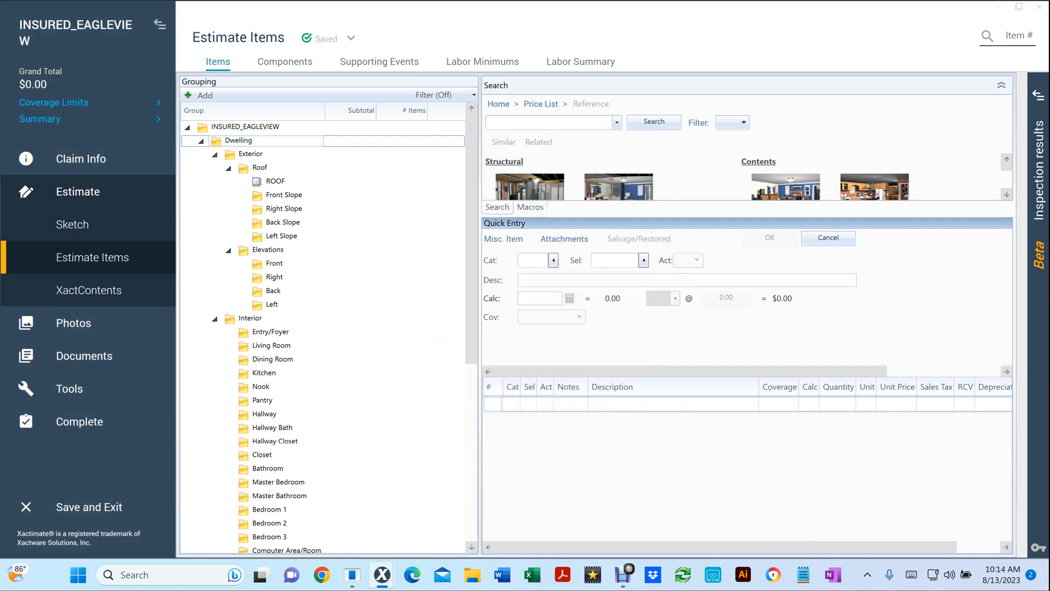
- Return to the sketch and rename the DwellingX sketch page as Dwelling
left_click(72, 225)
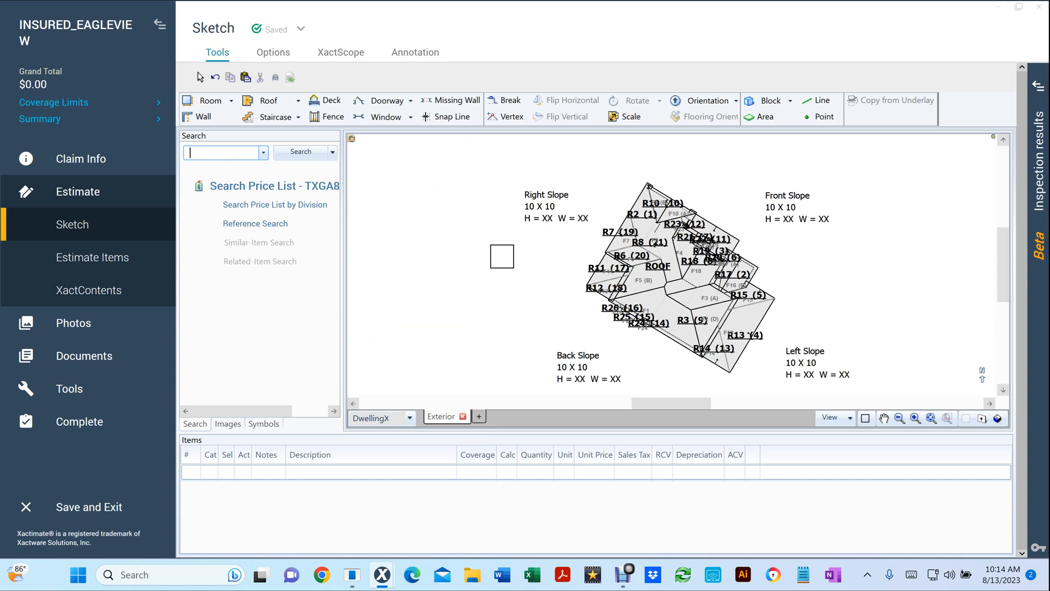
left_click(409, 418)
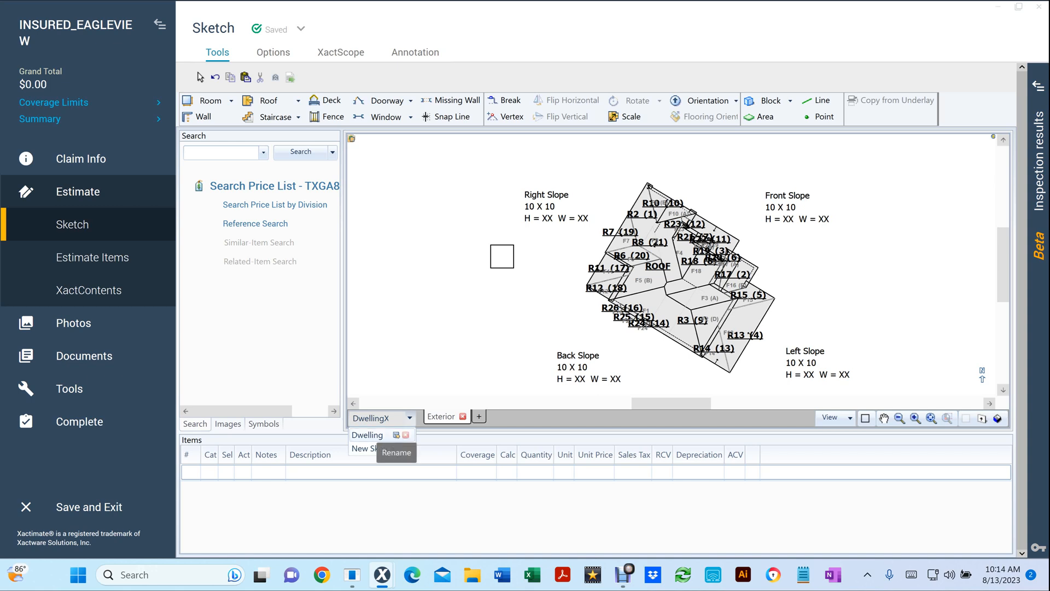
left_click(396, 435)
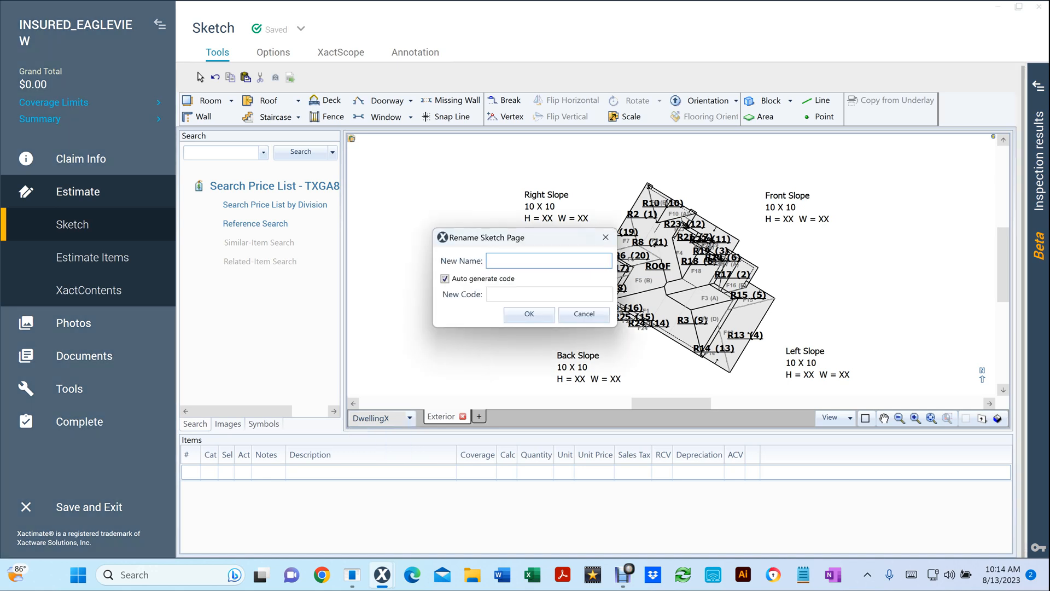
type("Dwelling")
key("Return")
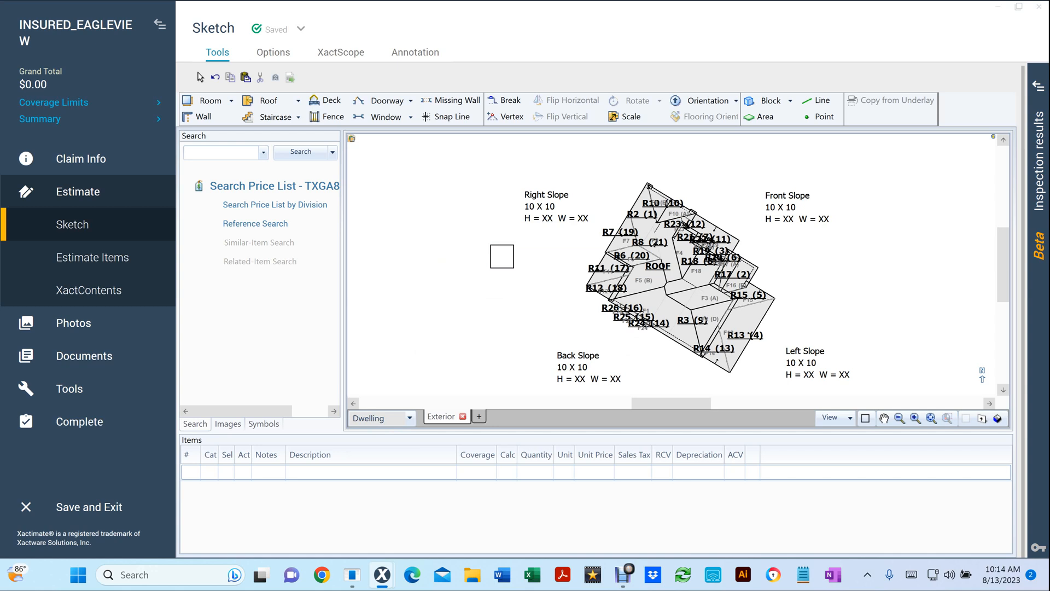
key("Escape")
- Add a new level to the Dwelling sketch, named Kitchen, with its elevation set to 101
mouse_move(678, 273)
left_mouse_down()
mouse_move(674, 257)
mouse_move(658, 262)
left_mouse_up()
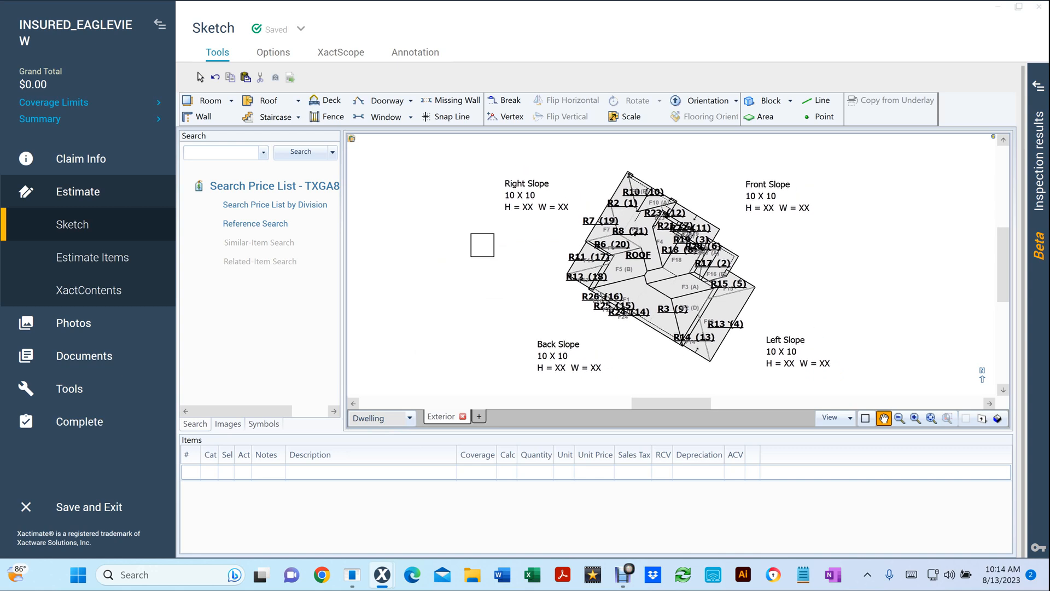
key("Escape")
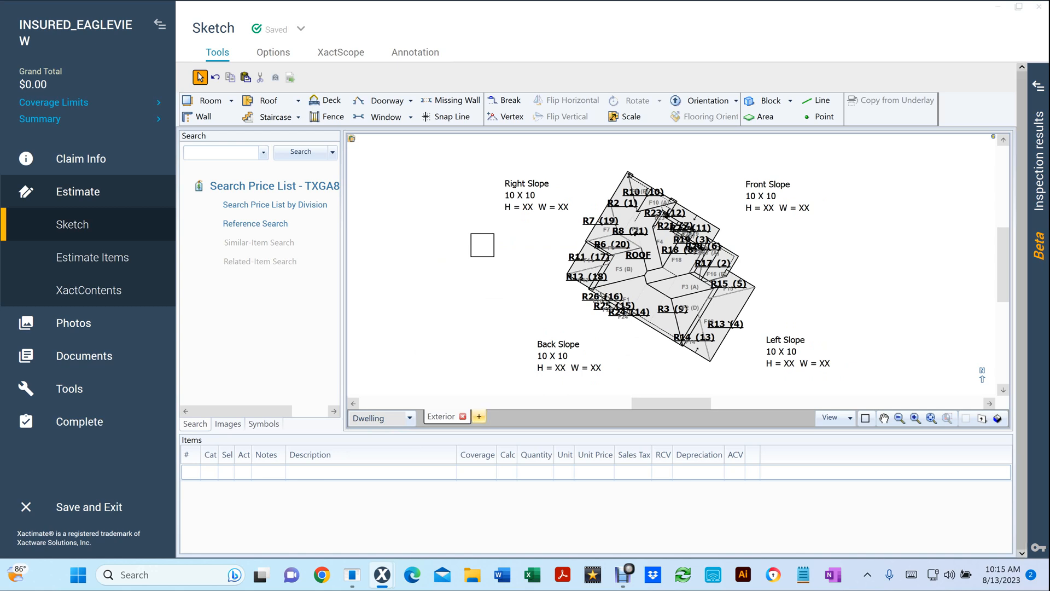
left_click(478, 416)
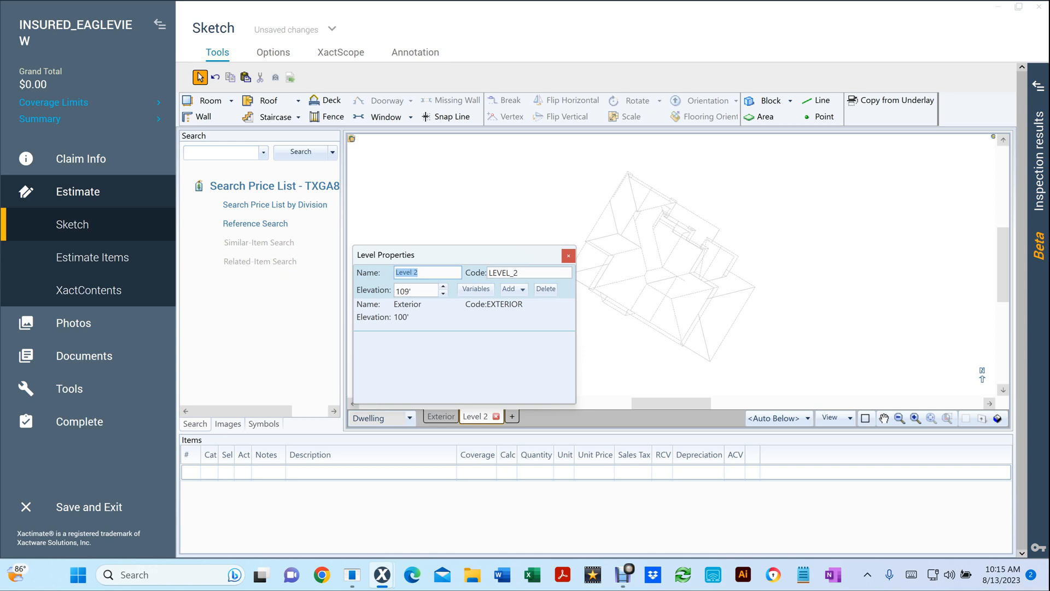
type("Kitchen")
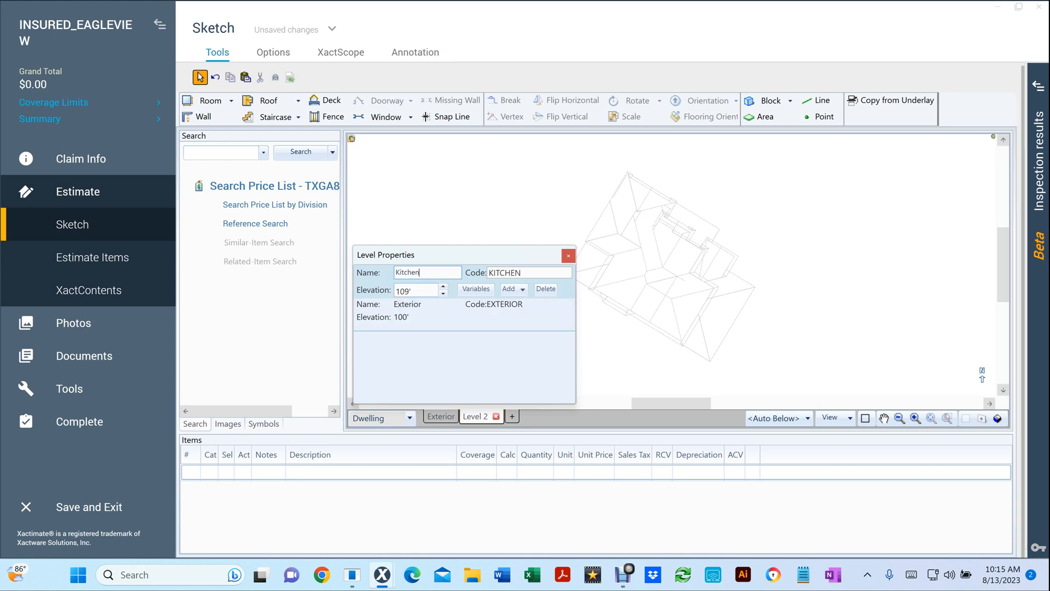
key("Tab")
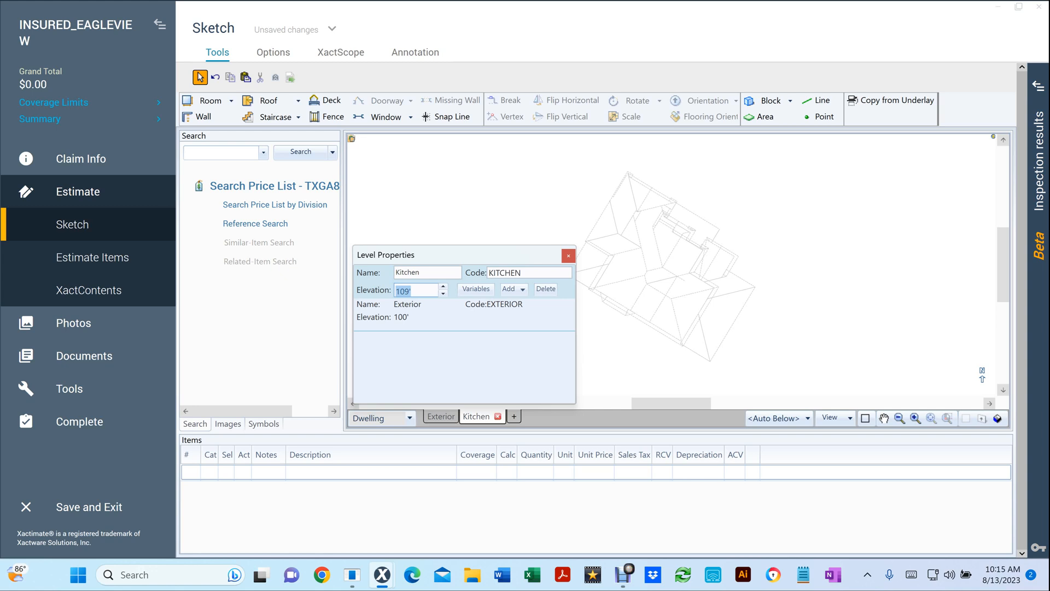
type("101")
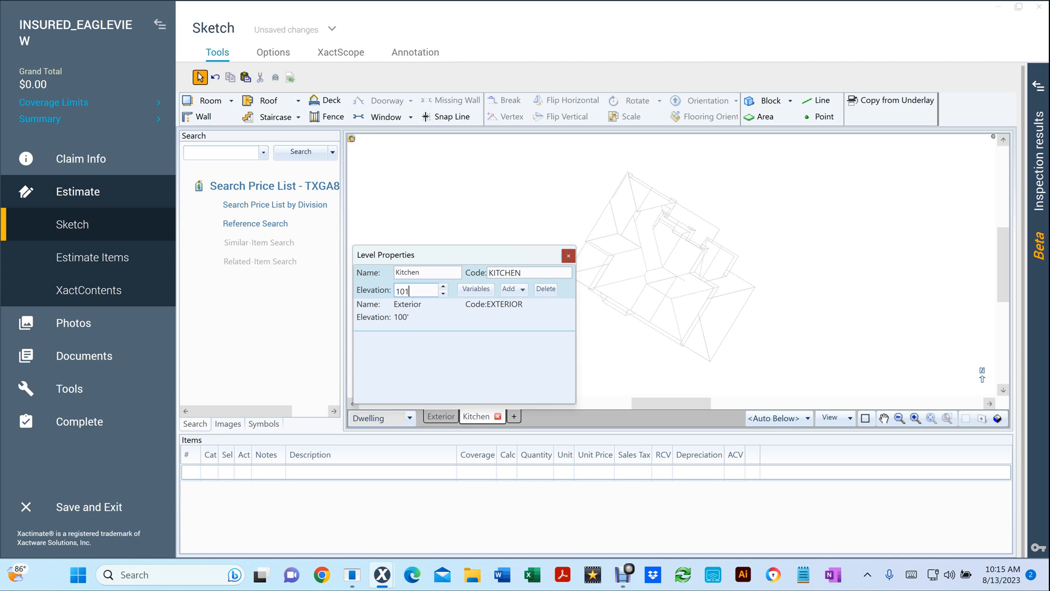
left_click(568, 255)
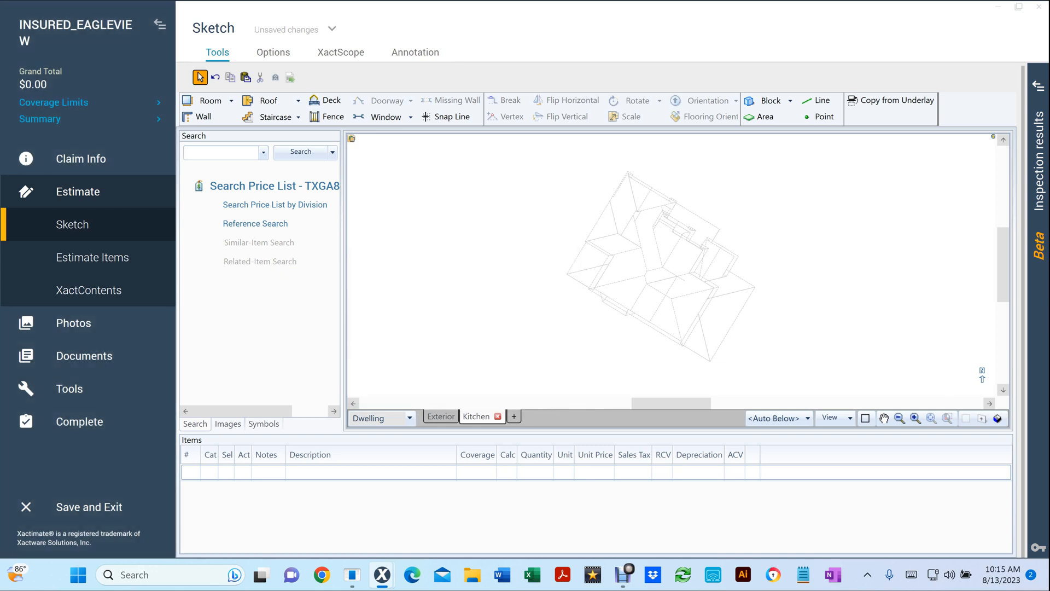
- Place a square room with about 12' inside dimensions on the Kitchen level, over the lower part of the roof outline
scroll(710, 336, "up", 2)
middle_click(710, 337)
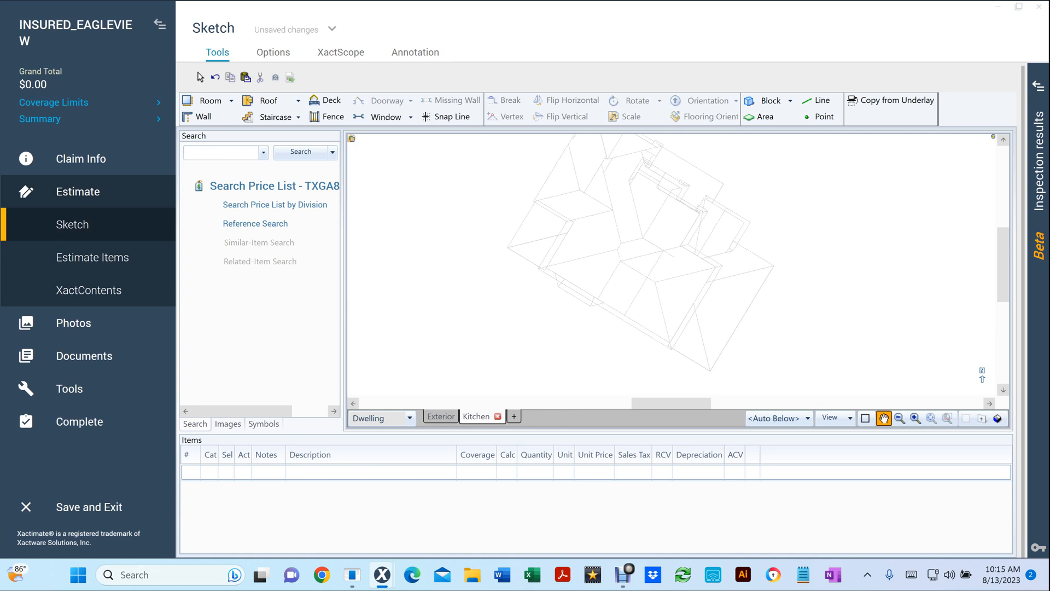
left_click_drag(710, 337, 631, 360)
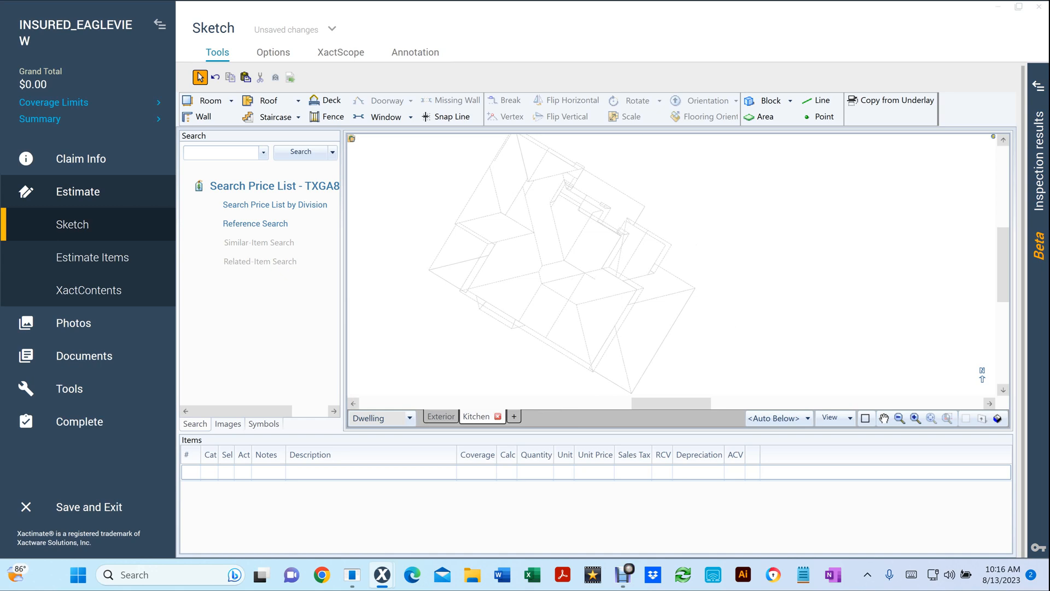
left_click(208, 100)
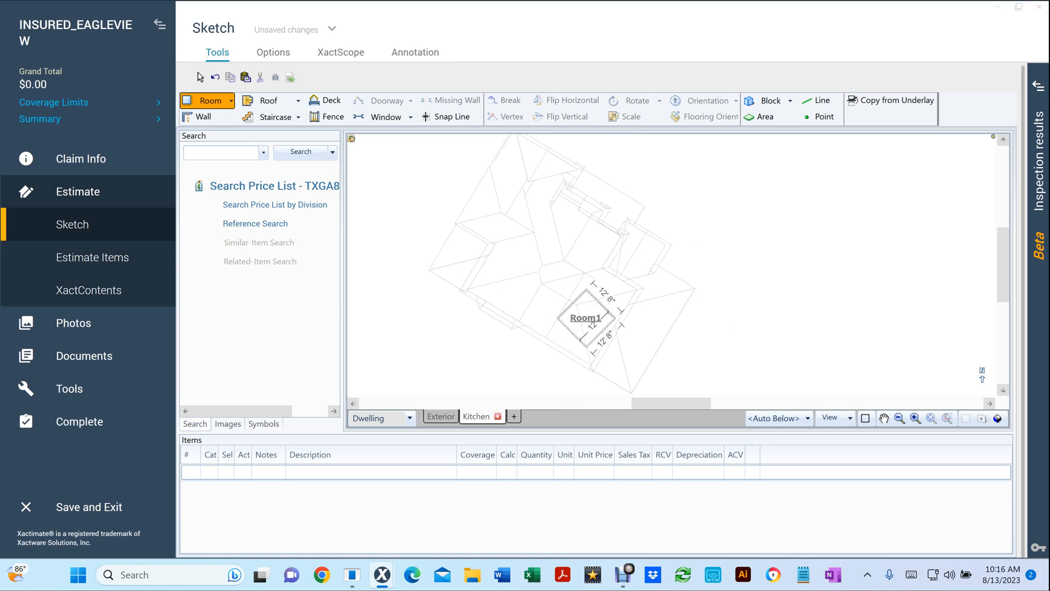
scroll(584, 289, "up", 3)
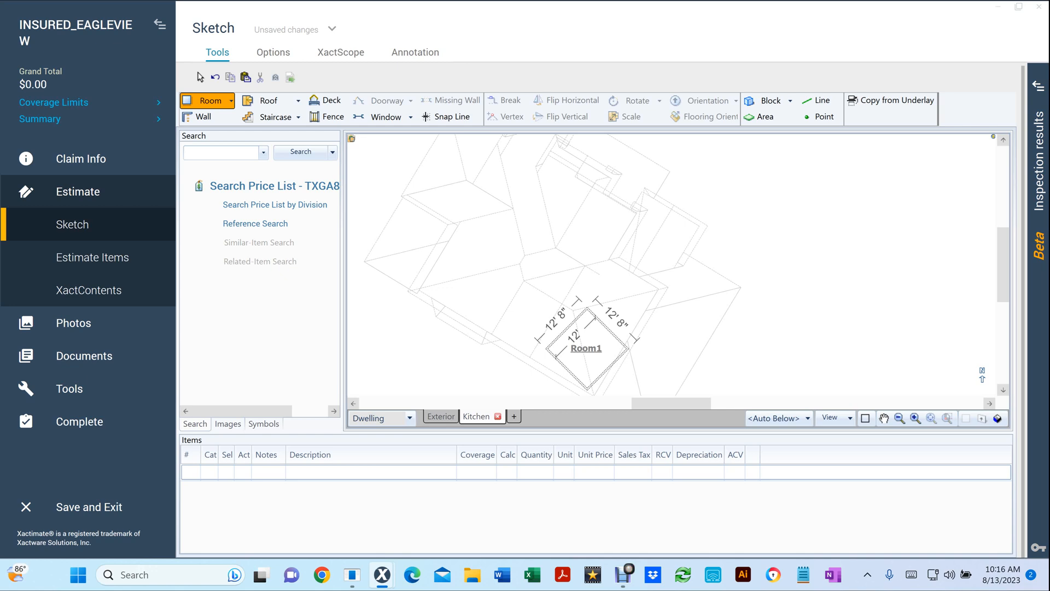
left_click_drag(628, 349, 625, 343)
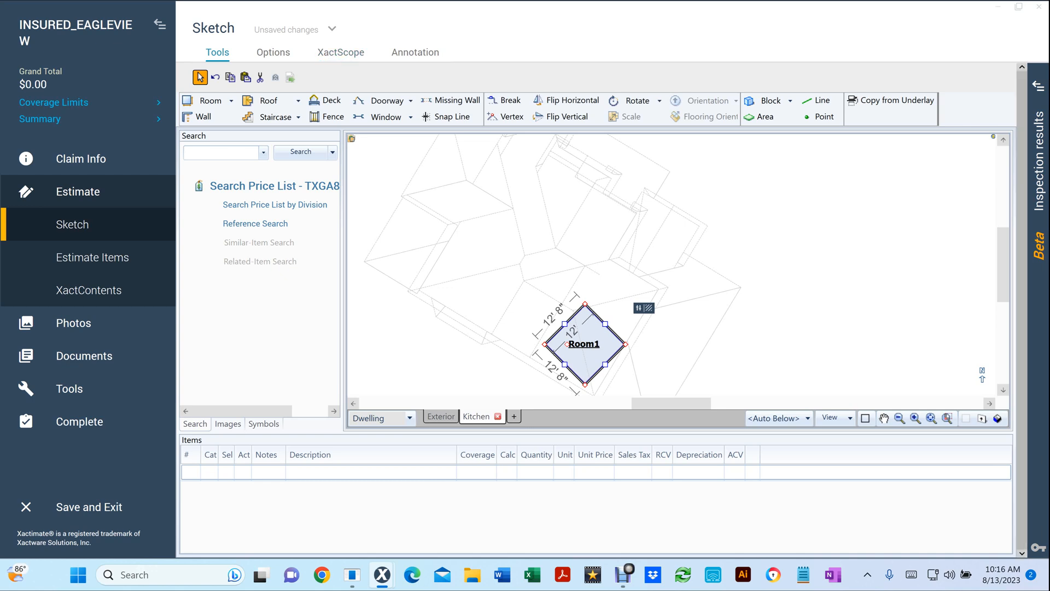
- Rotate the new square room with Free Rotate by about 14.5 degrees so its walls line up with the roof outline
left_click(659, 101)
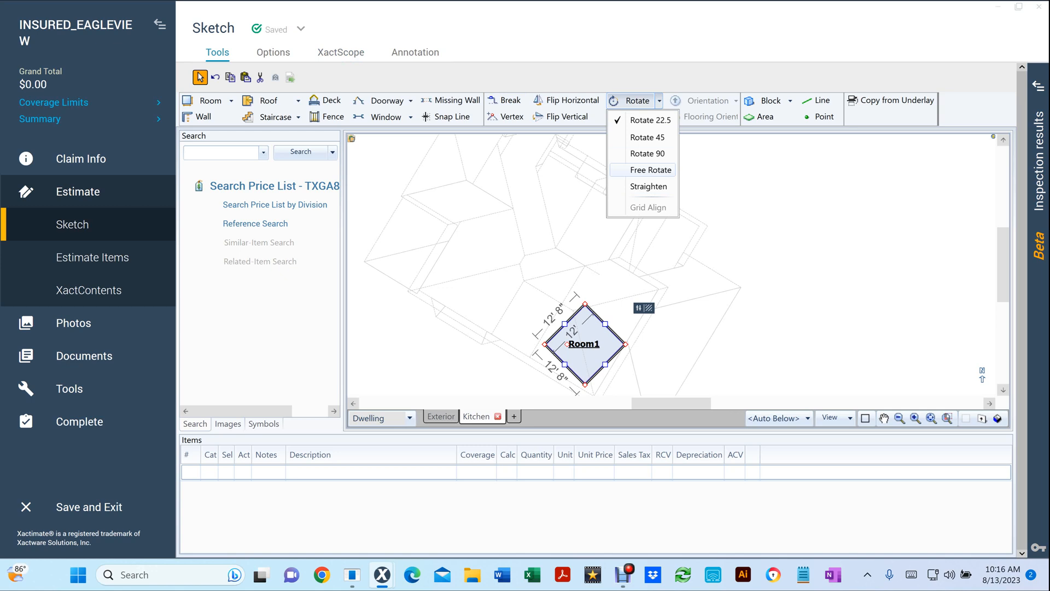
left_click(650, 170)
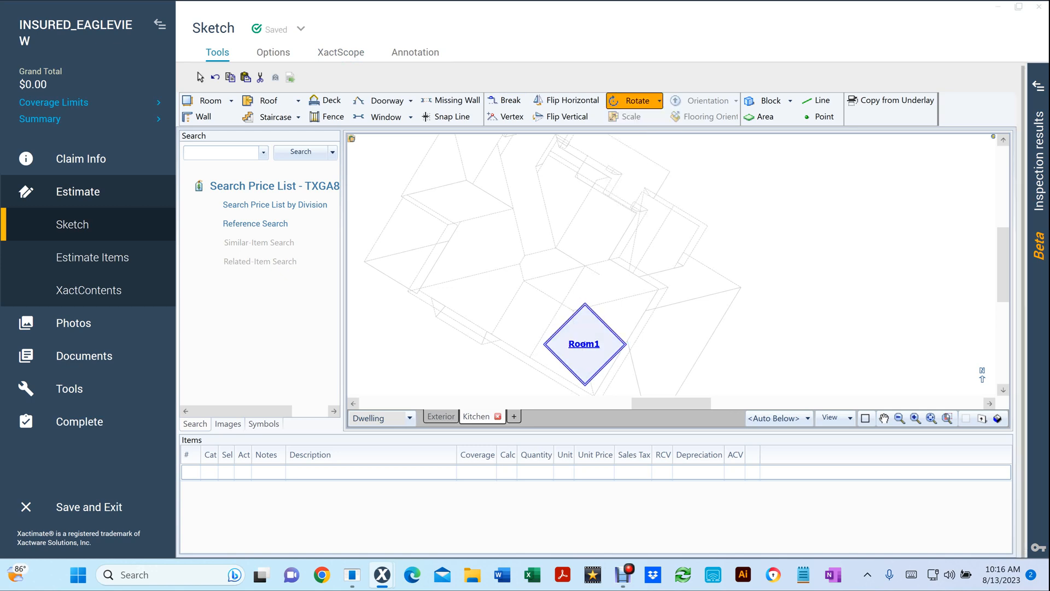
left_click_drag(625, 344, 569, 307)
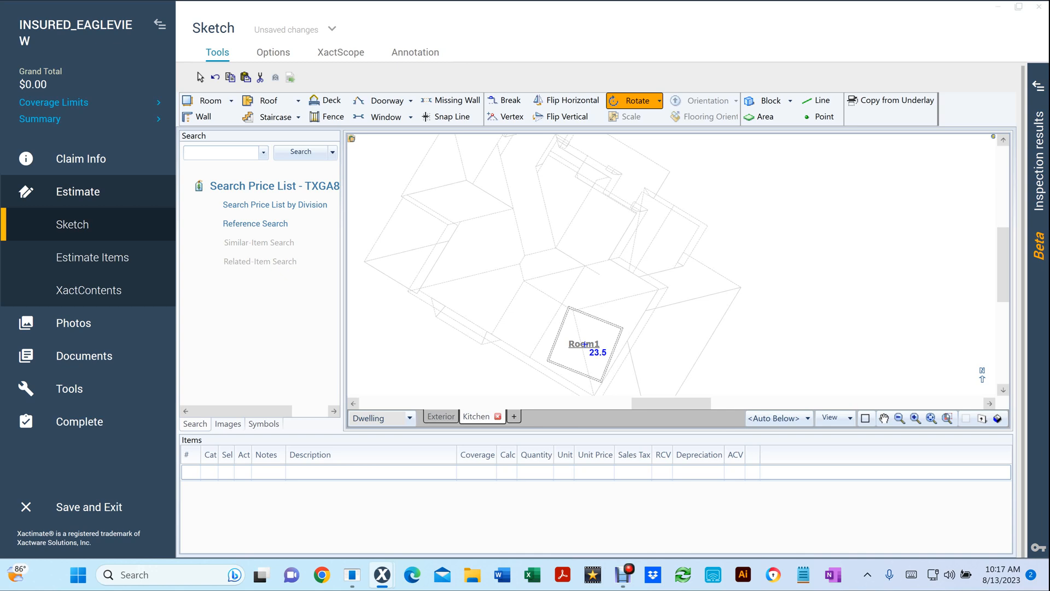
left_click_drag(570, 306, 574, 306)
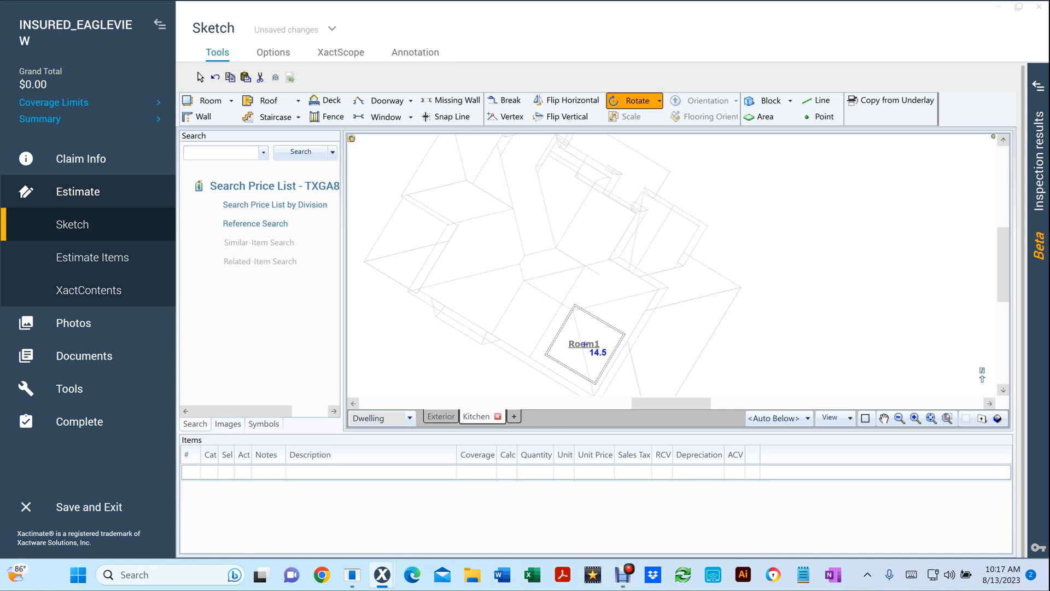
left_click(585, 343)
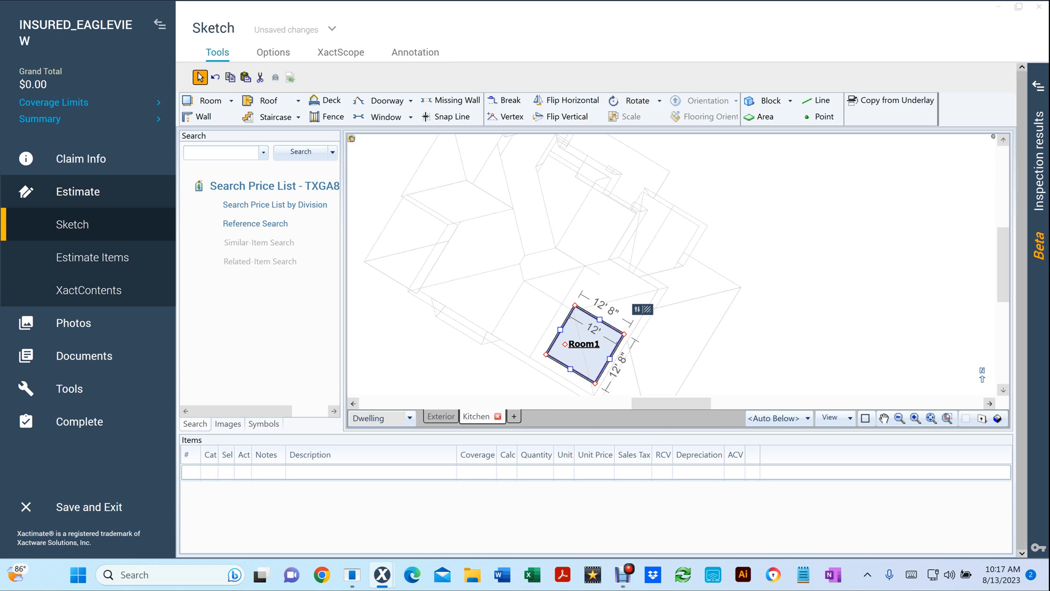
scroll(610, 379, "up", 2)
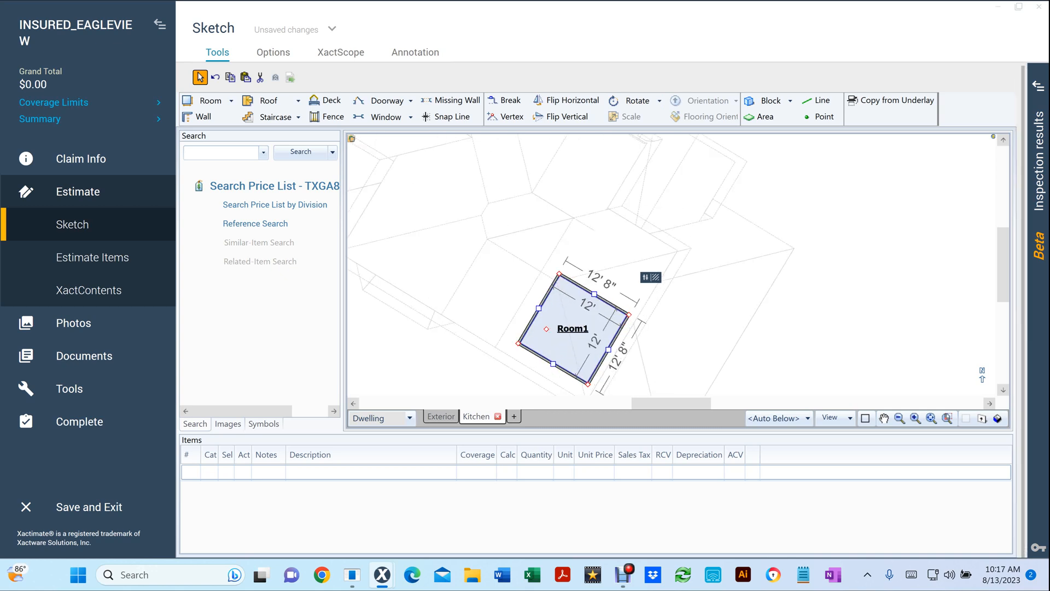
scroll(613, 380, "up", 3)
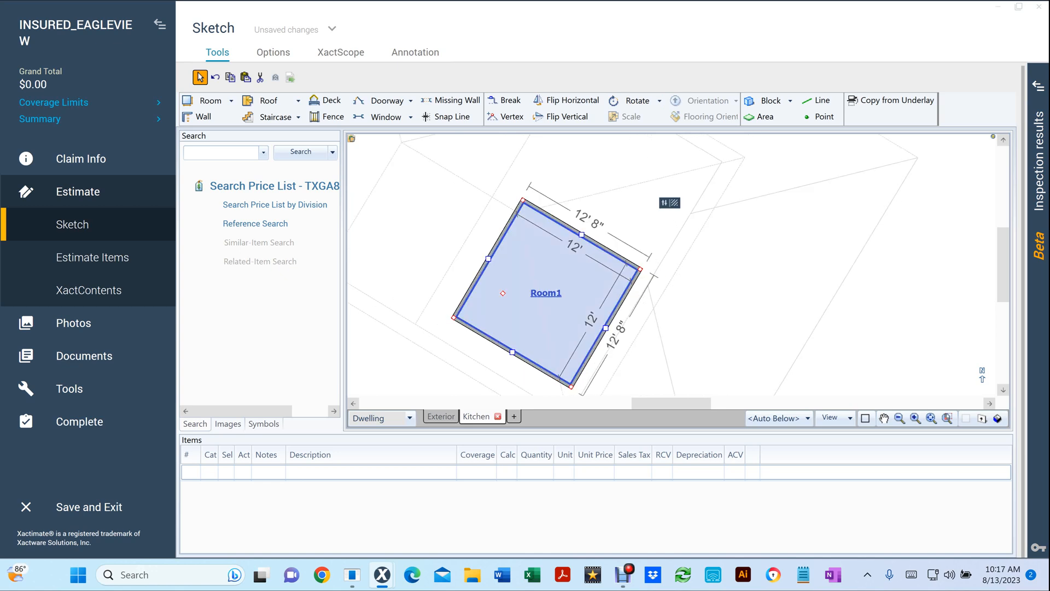
- Move the room to the lower roof outline and stretch its walls to about 24' 7" by 26' 5" inside
left_click_drag(546, 296, 544, 319)
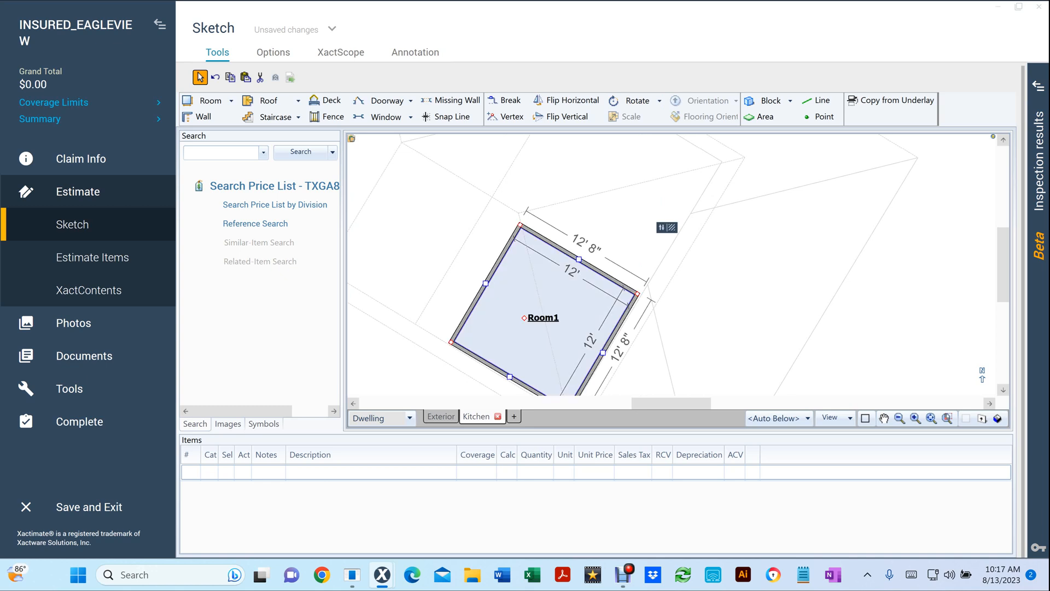
scroll(544, 317, "down", 3)
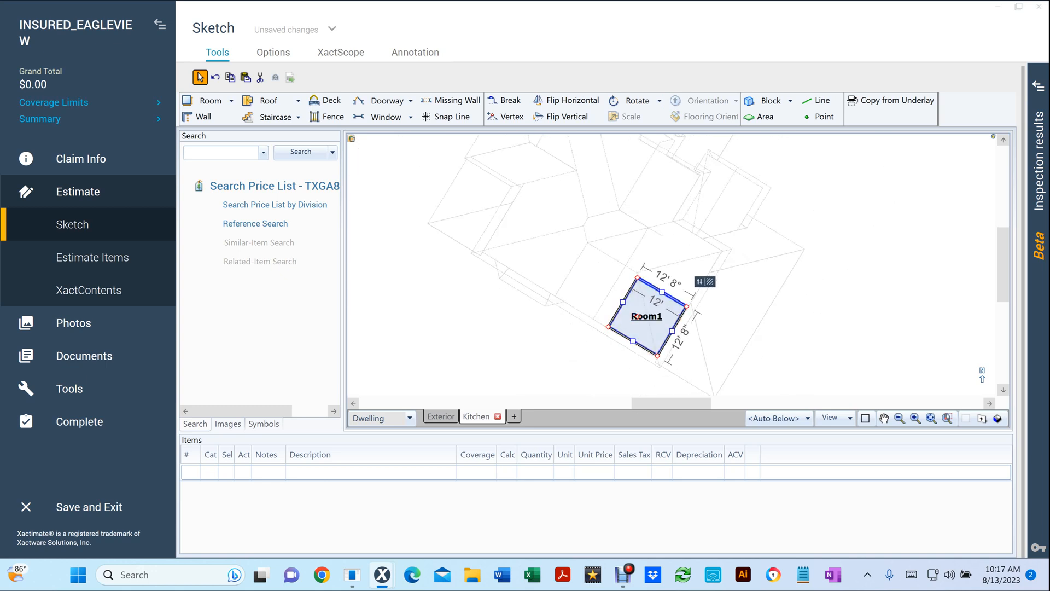
left_click_drag(662, 291, 696, 235)
left_click(640, 272)
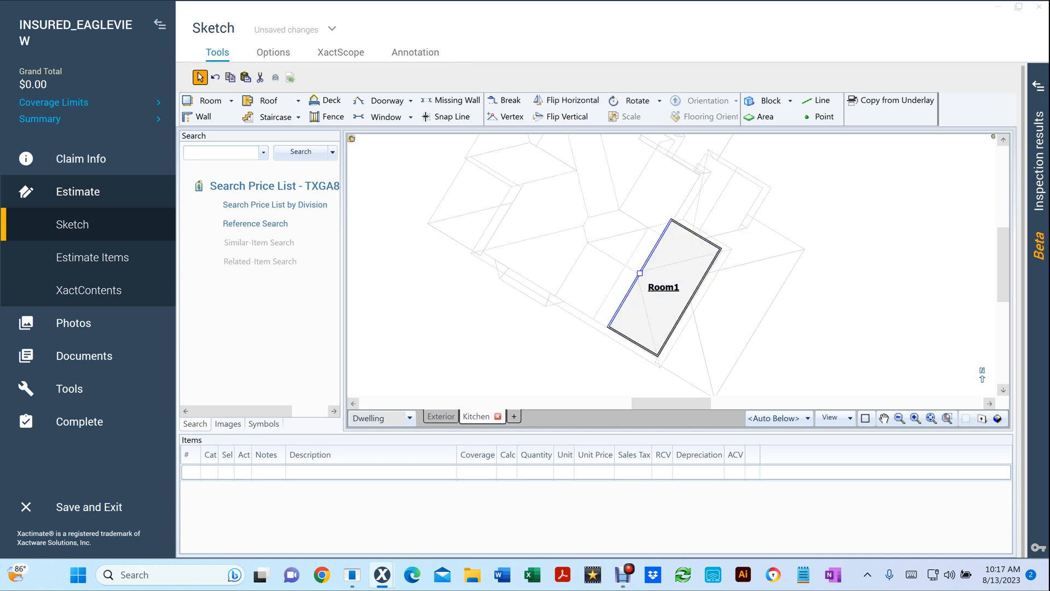
left_click_drag(640, 273, 589, 243)
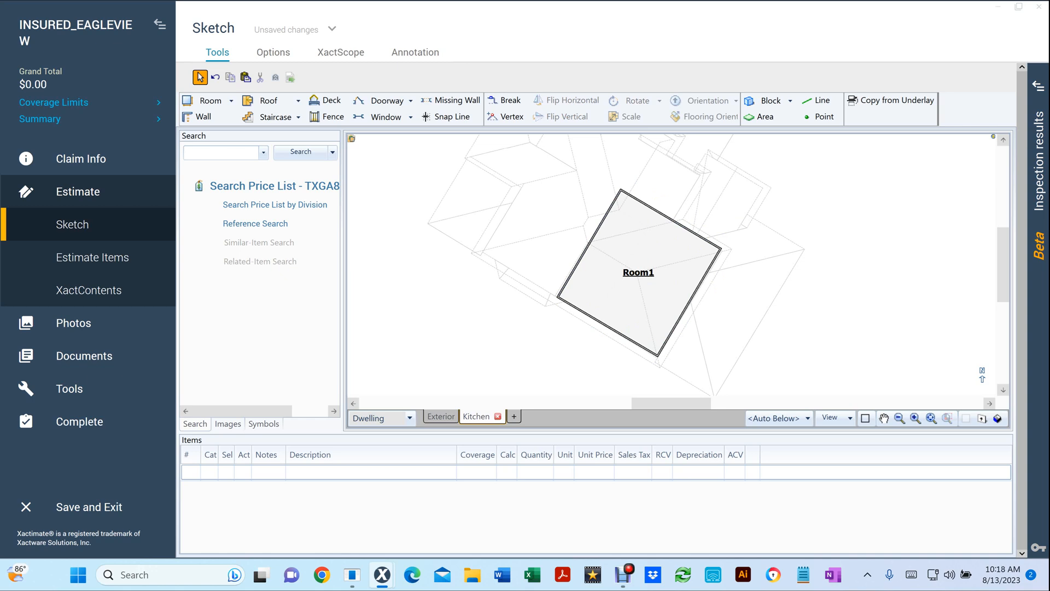
- Rename the Kitchen level as InteriorXX in its level properties
right_click(486, 418)
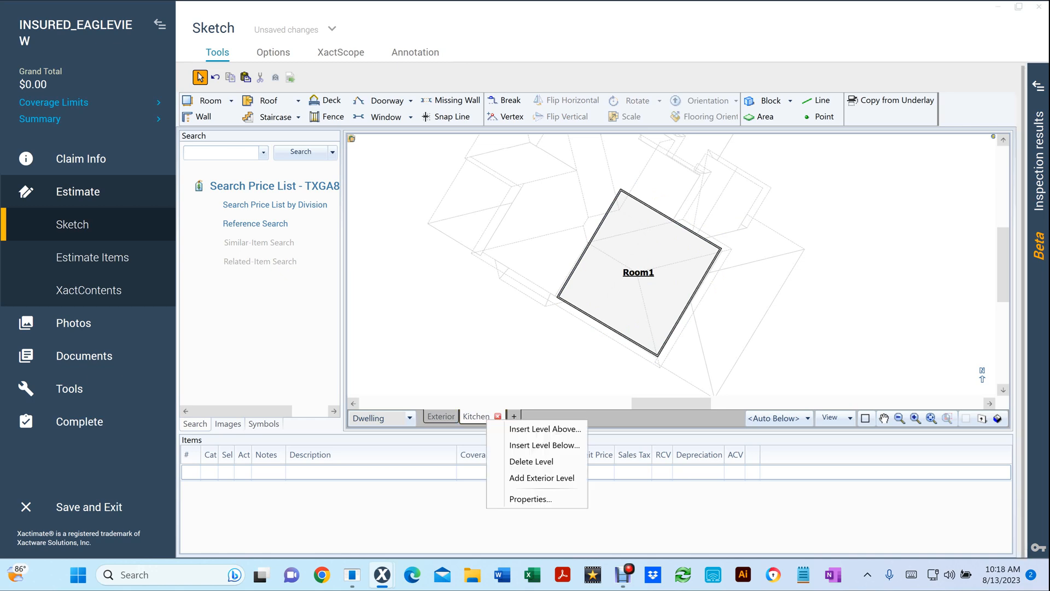
left_click(530, 499)
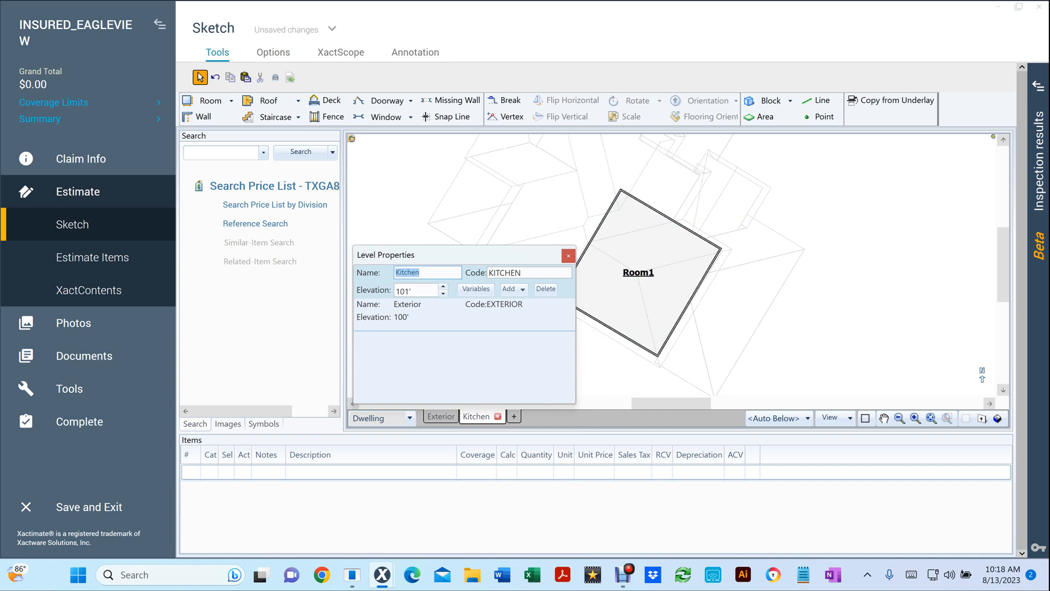
key("BackSpace")
type("Ib")
key("BackSpace")
type("nteriorXX")
key("Return")
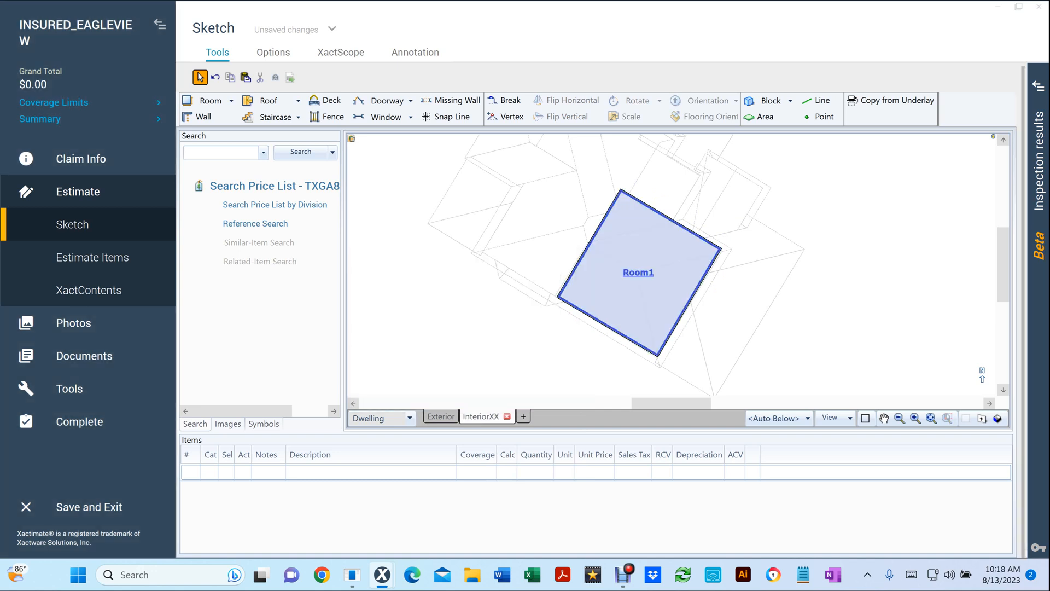
- Rename the room on the InteriorXX level as Kitchen
double_click(639, 272)
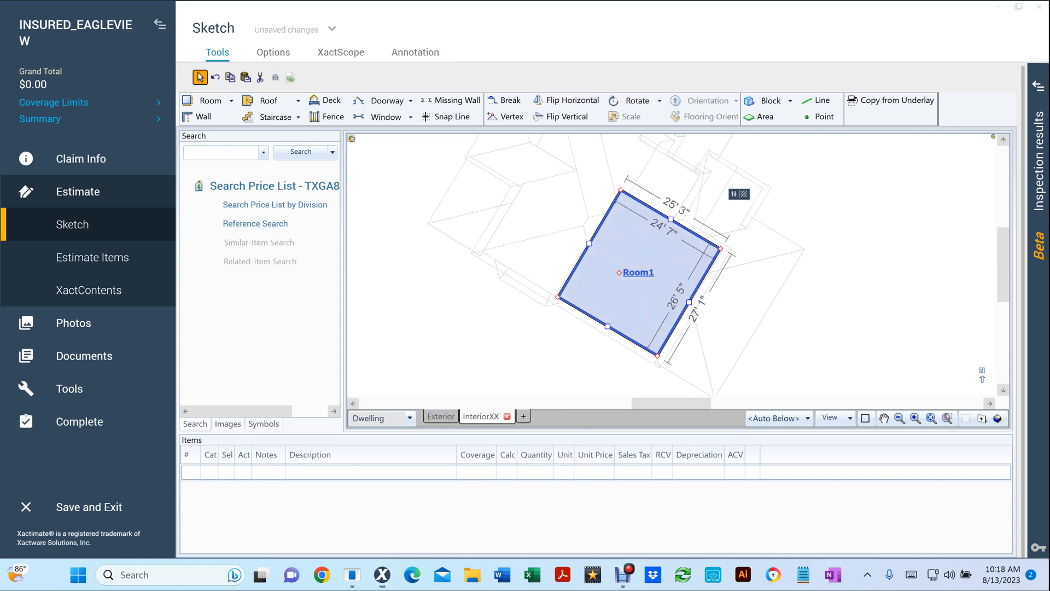
type("Kitchen")
key("Return")
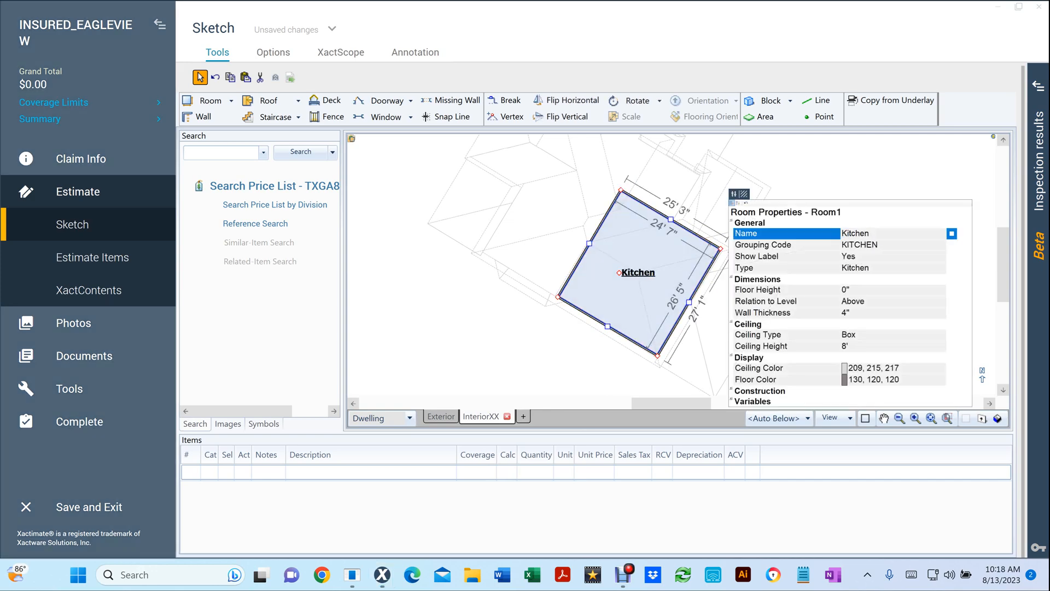
key("Escape")
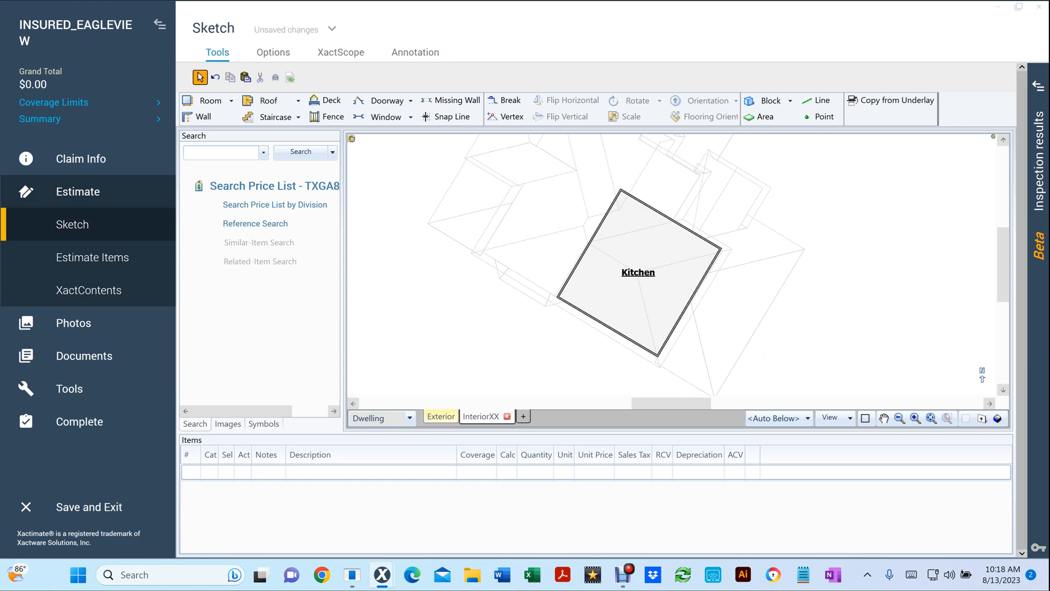
- On the Exterior level, draw a small circle on roof facet F1 beside the R3 (9) label
left_click(441, 416)
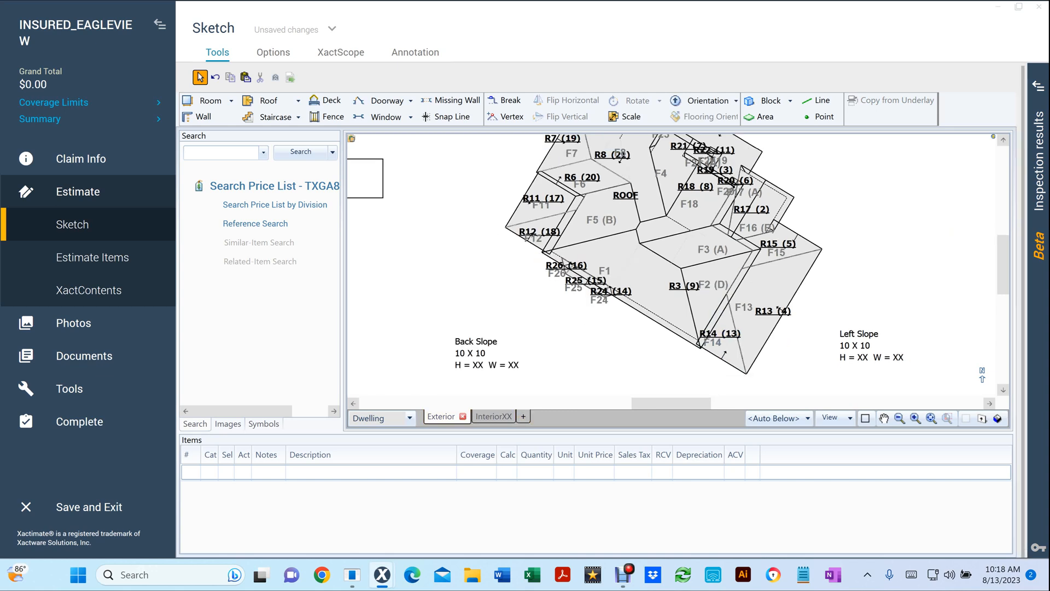
scroll(797, 313, "up", 1)
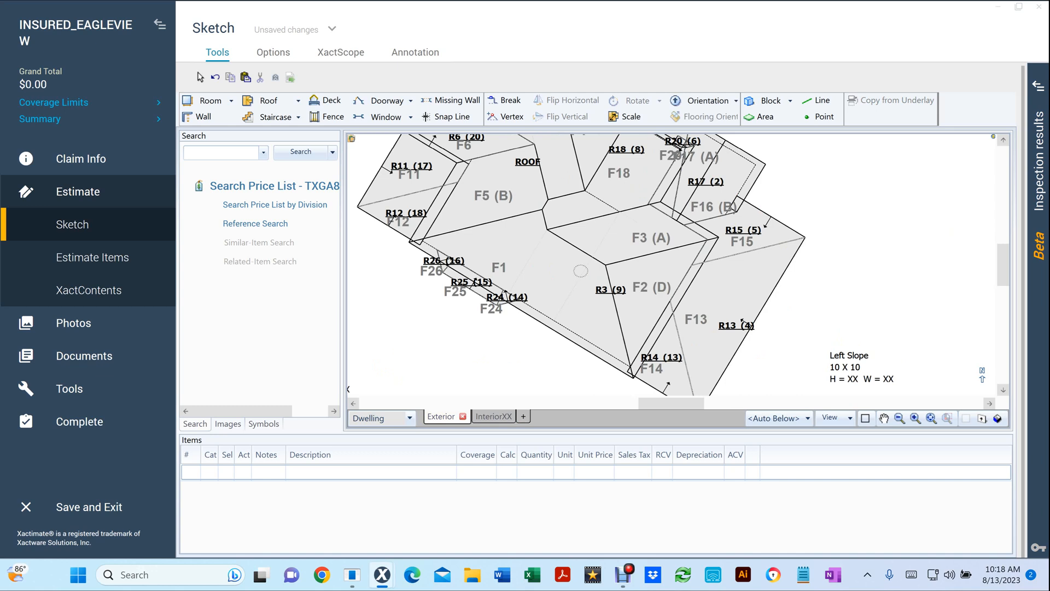
left_click(591, 282)
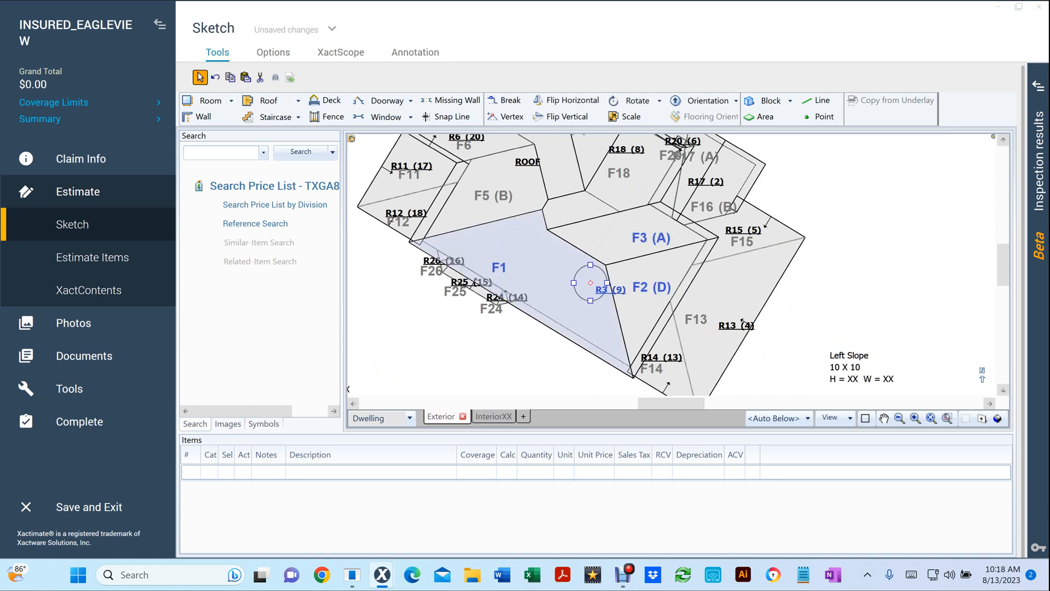
key("Escape")
key("Escape")
key("Escape")
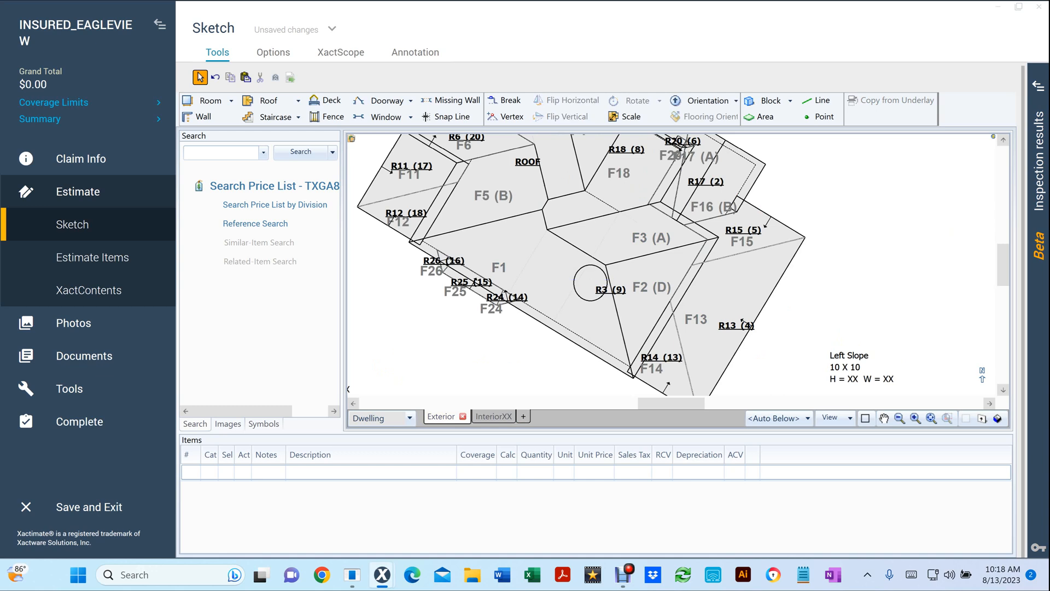
left_click_drag(884, 287, 908, 257)
scroll(908, 257, "down", 1)
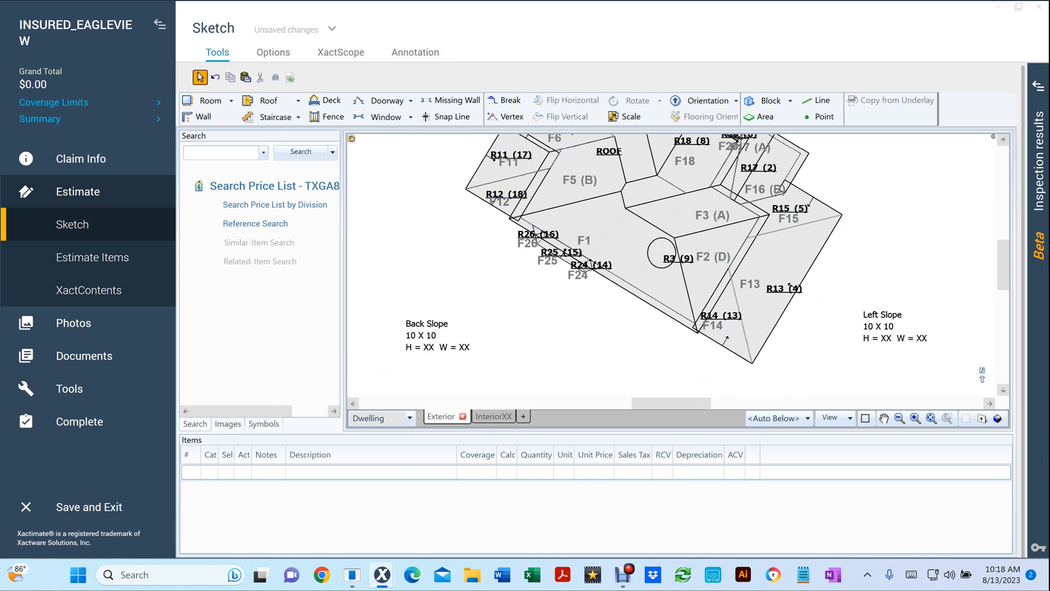
- Add a text annotation reading Missing Shingles in the blank area below the roof, between the Back Slope and Left Slope notes
left_click(415, 53)
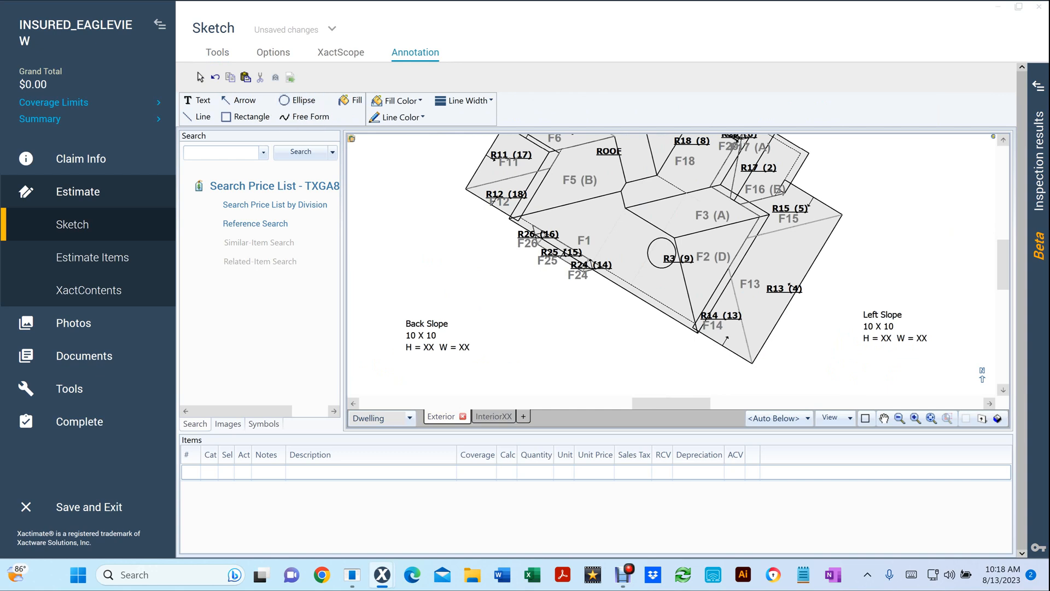
mouse_move(678, 306)
left_mouse_down()
mouse_move(677, 243)
mouse_move(656, 311)
mouse_move(645, 278)
left_mouse_up()
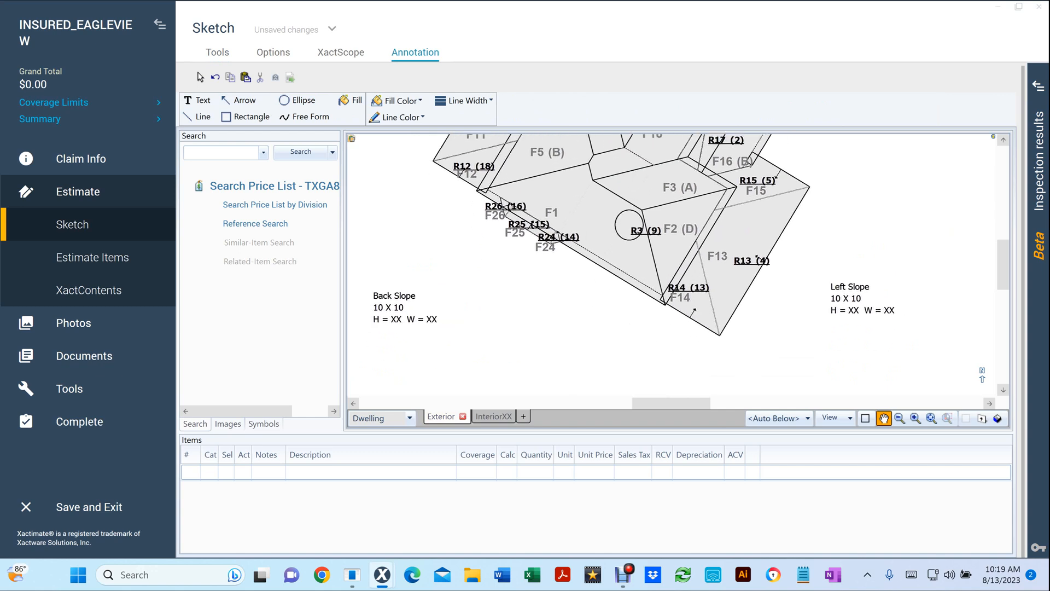
left_click(200, 77)
left_click(197, 101)
left_click(626, 224)
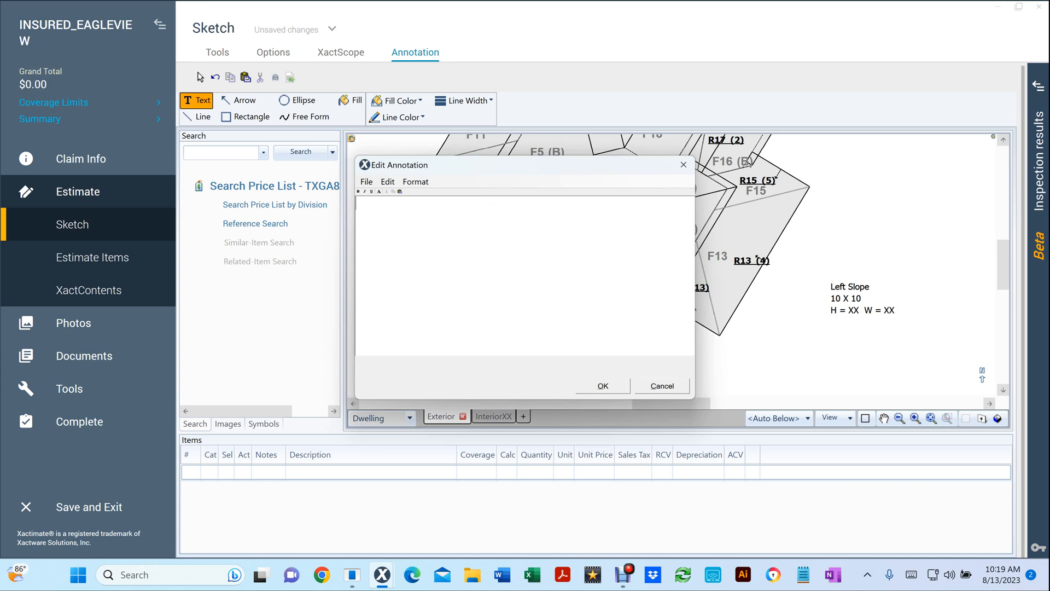
type("Missi")
type("Shingles")
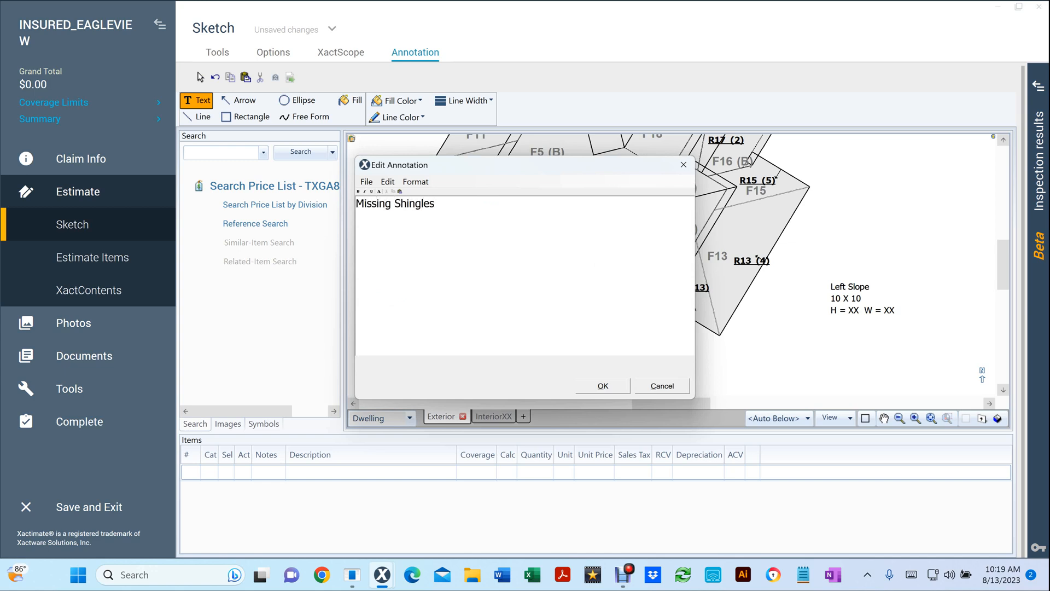
left_click(603, 386)
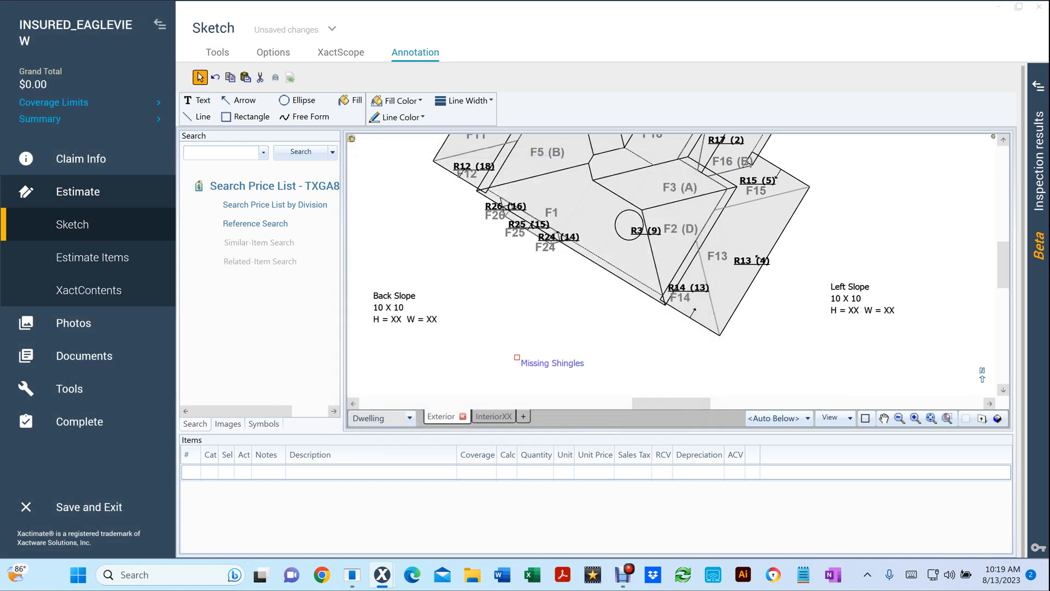
- Draw an annotation arrow from the Missing Shingles text to the centre of the circle on facet F1
left_click(244, 100)
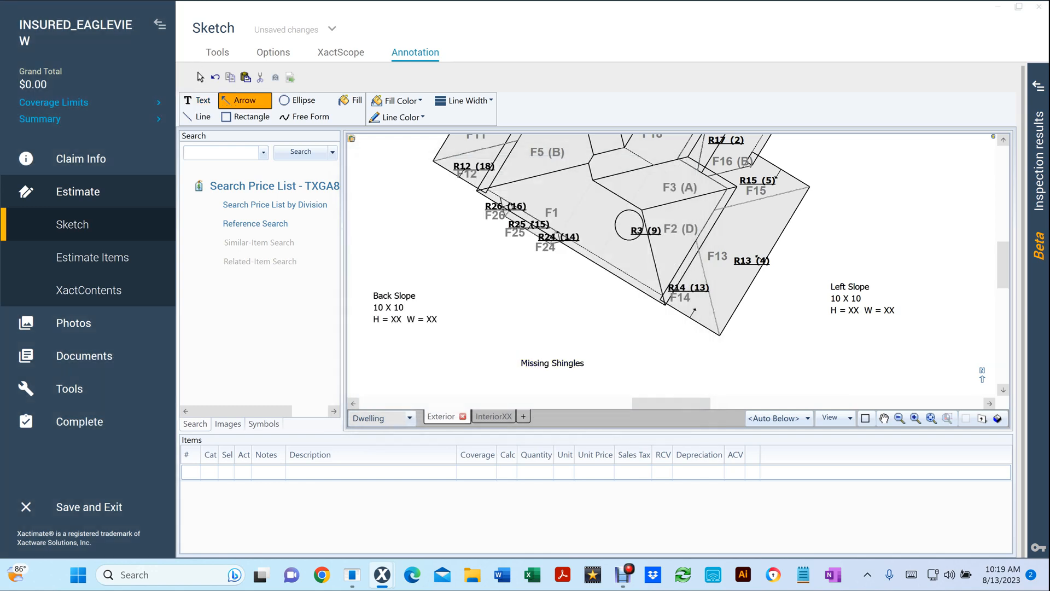
left_click_drag(555, 346, 628, 226)
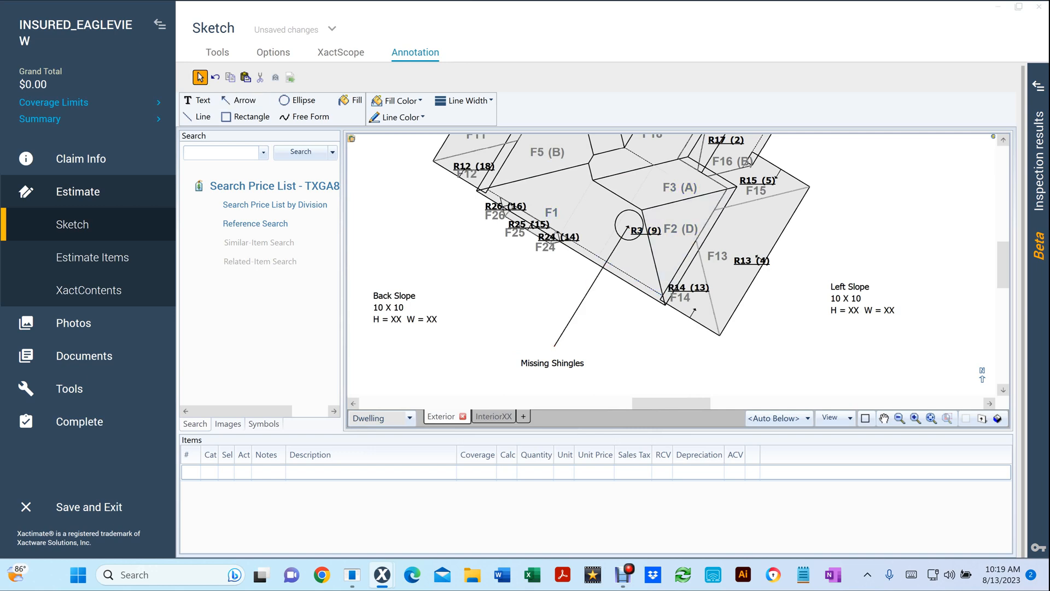
left_click(883, 418)
left_click_drag(787, 295, 769, 339)
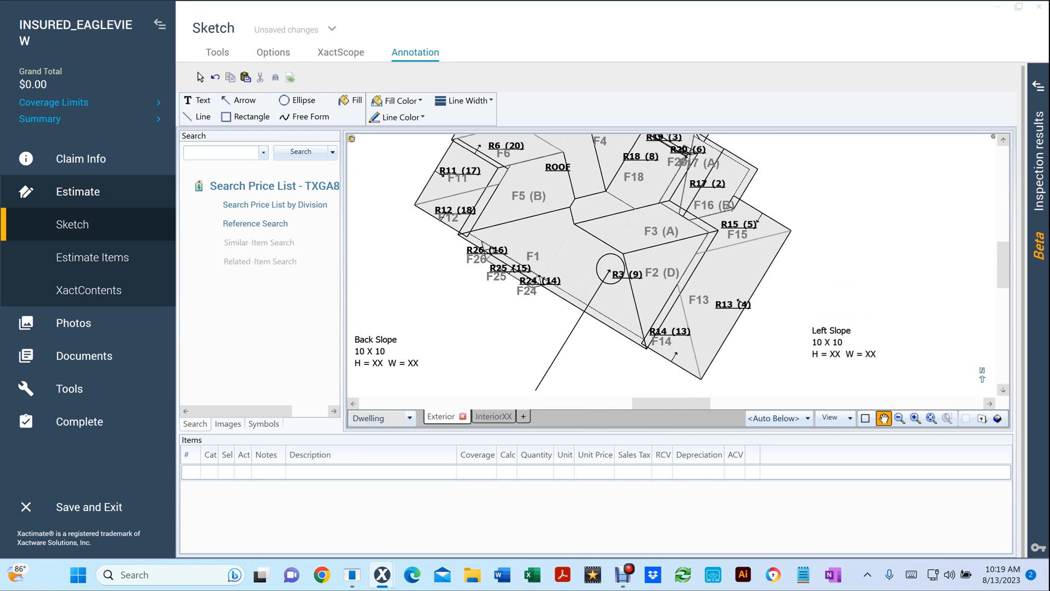
key("Escape")
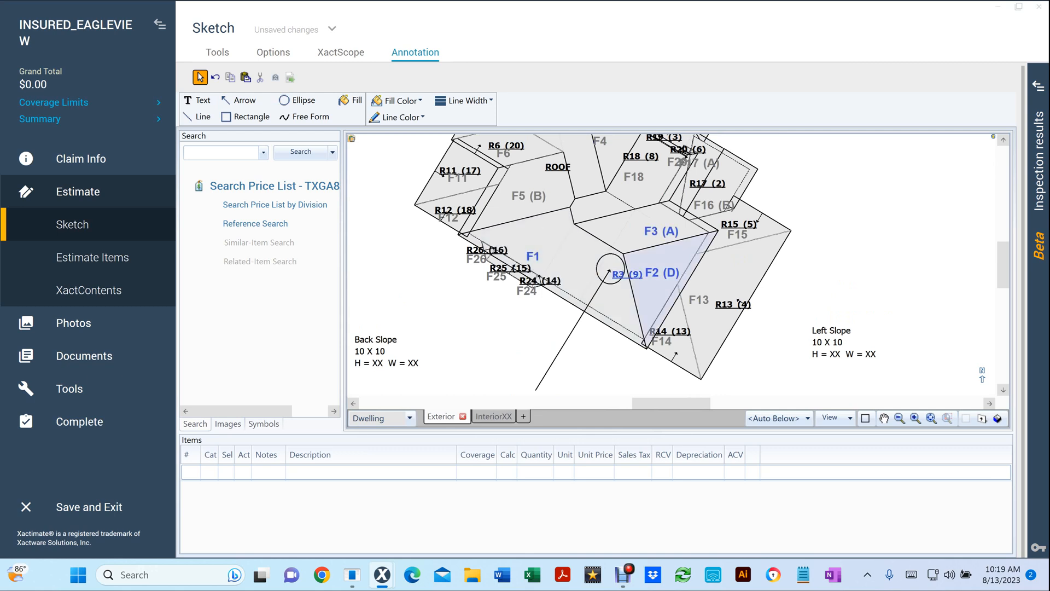
- Place crossing snap lines through the centre of the circle on facet F1
scroll(650, 303, "up", 3)
left_click(568, 236)
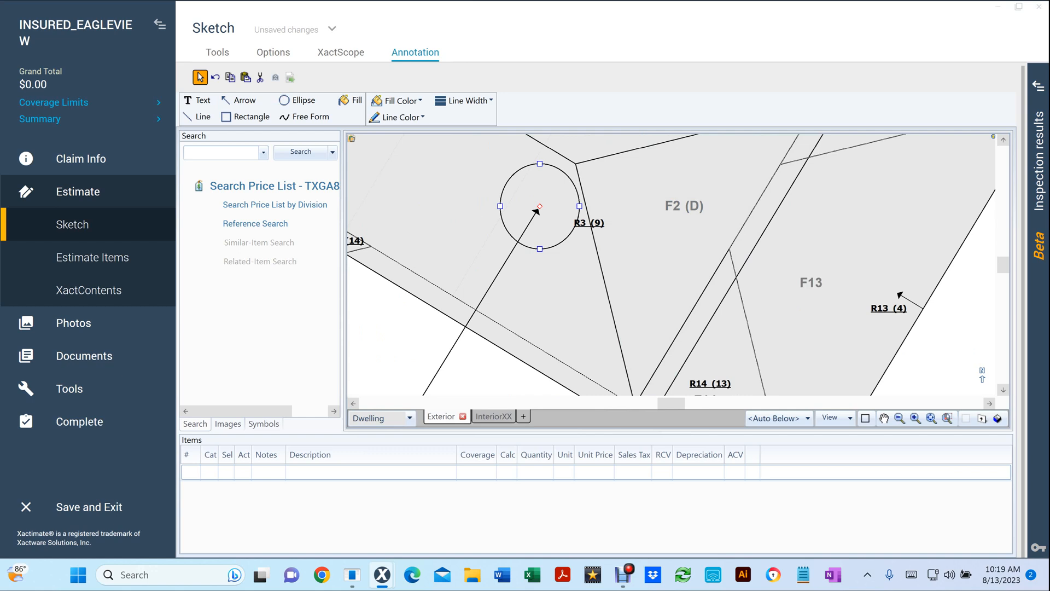
left_click(305, 117)
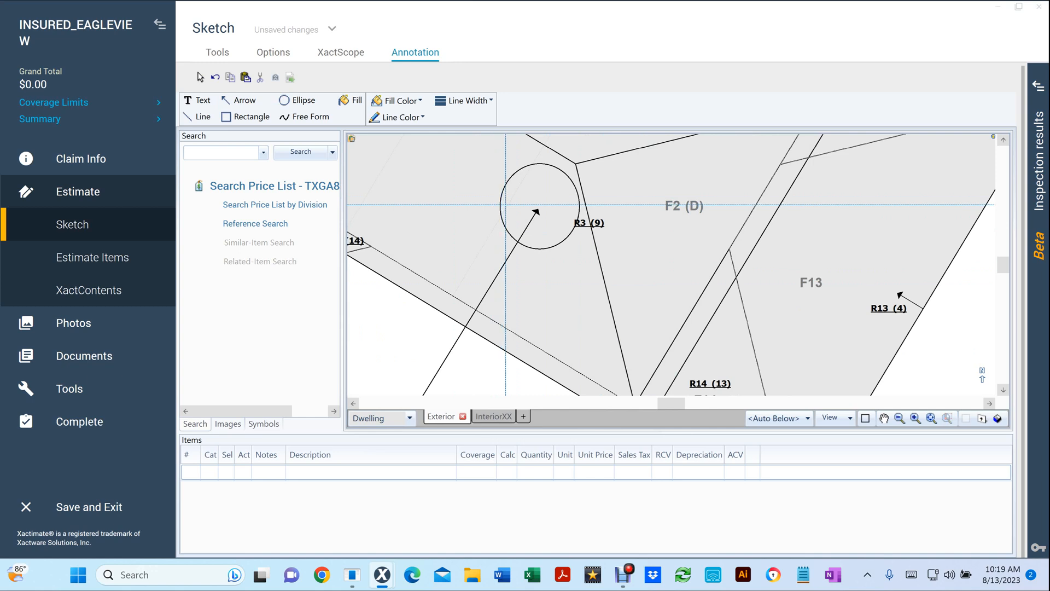
key("Escape")
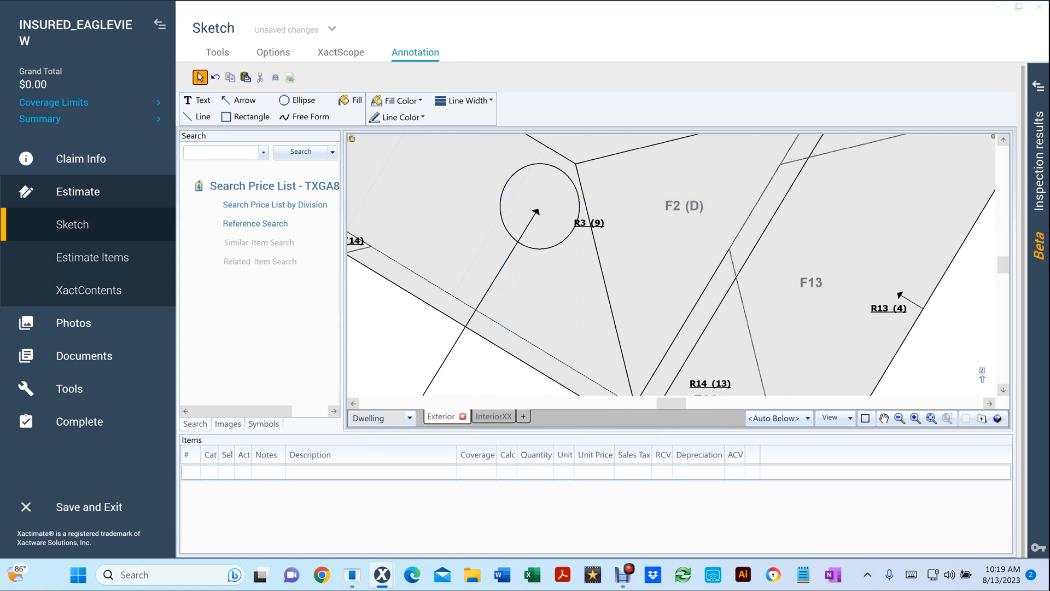
left_click(217, 52)
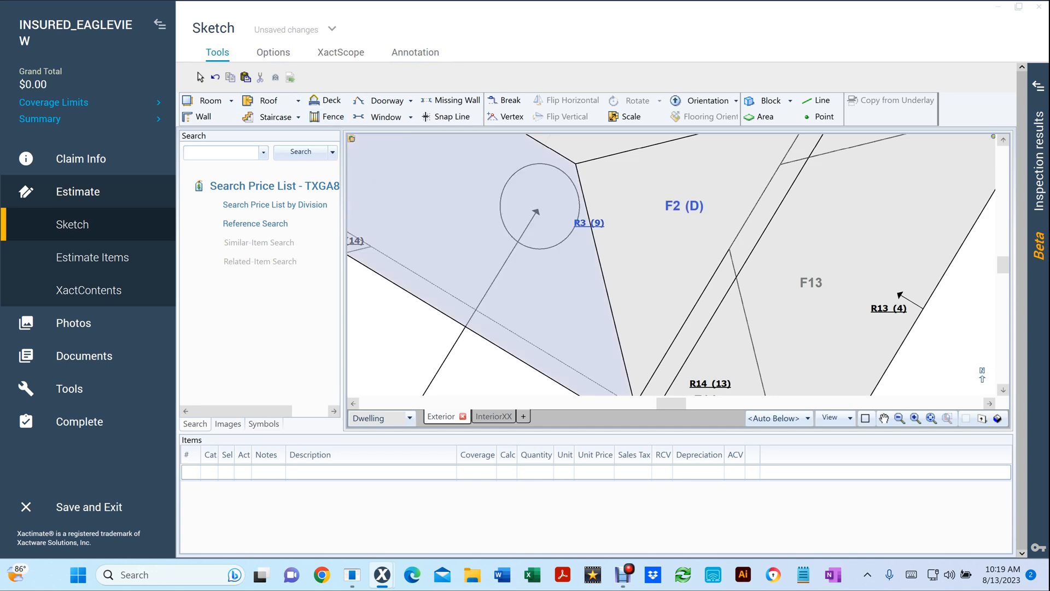
left_click(451, 116)
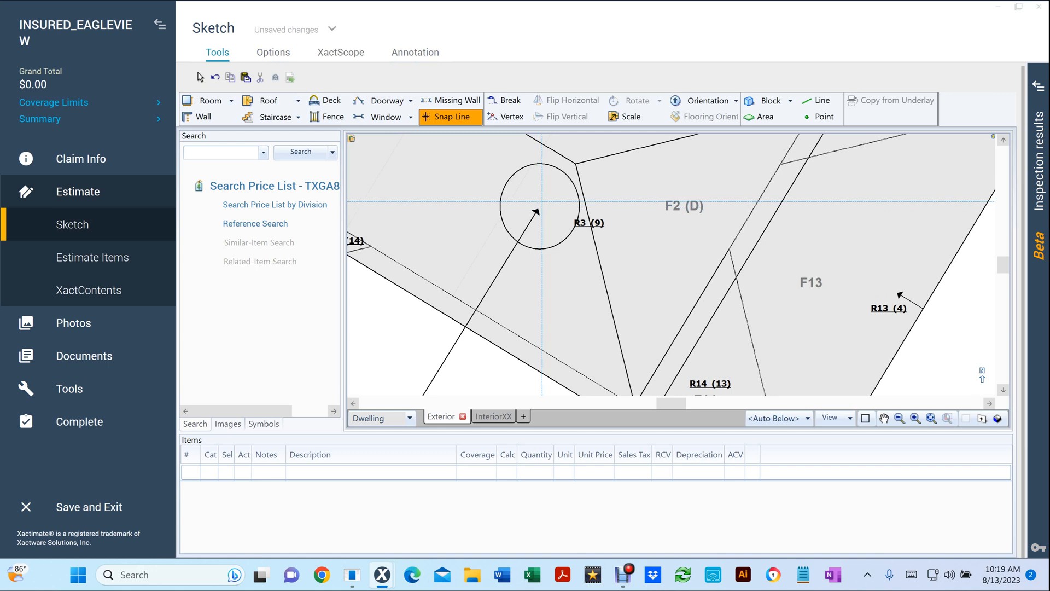
key("Escape")
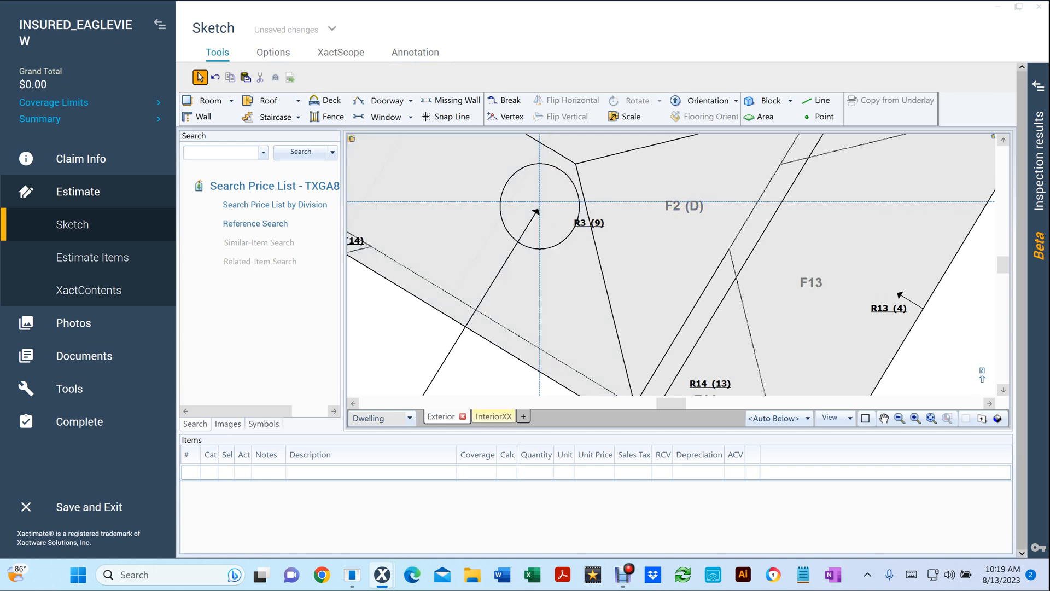
- On the InteriorXX level, draw a circle in the Kitchen centred on the snap-line intersection, then delete the snap lines
left_click(494, 417)
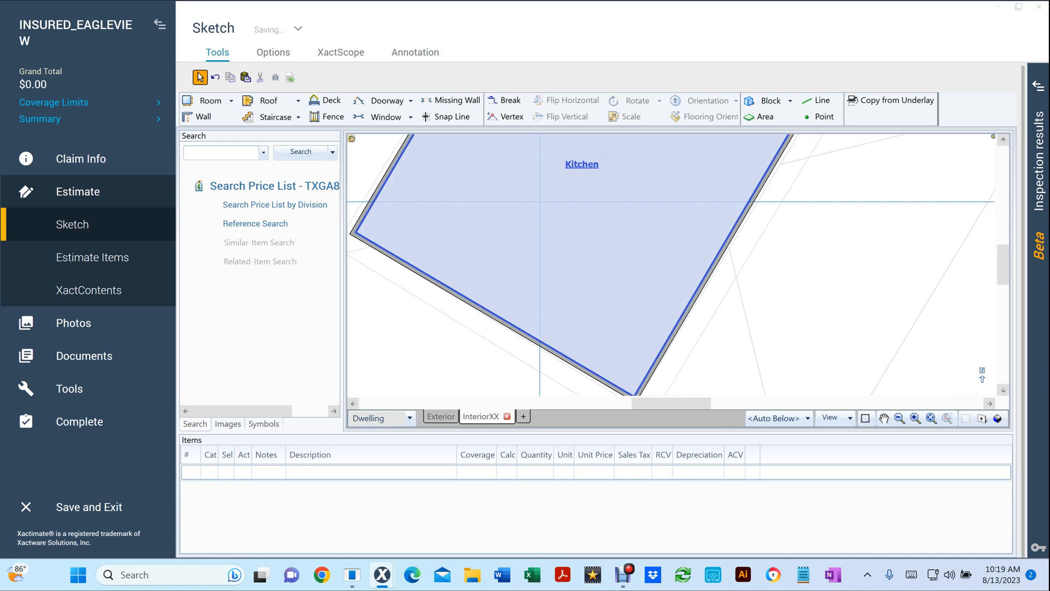
left_click_drag(504, 175, 575, 239)
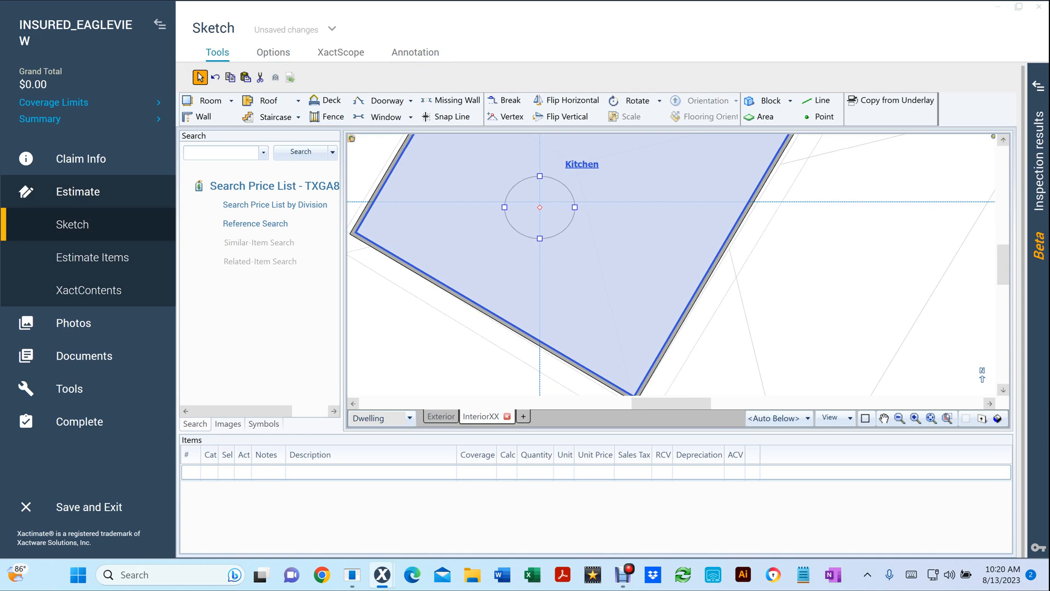
scroll(540, 202, "down", 5)
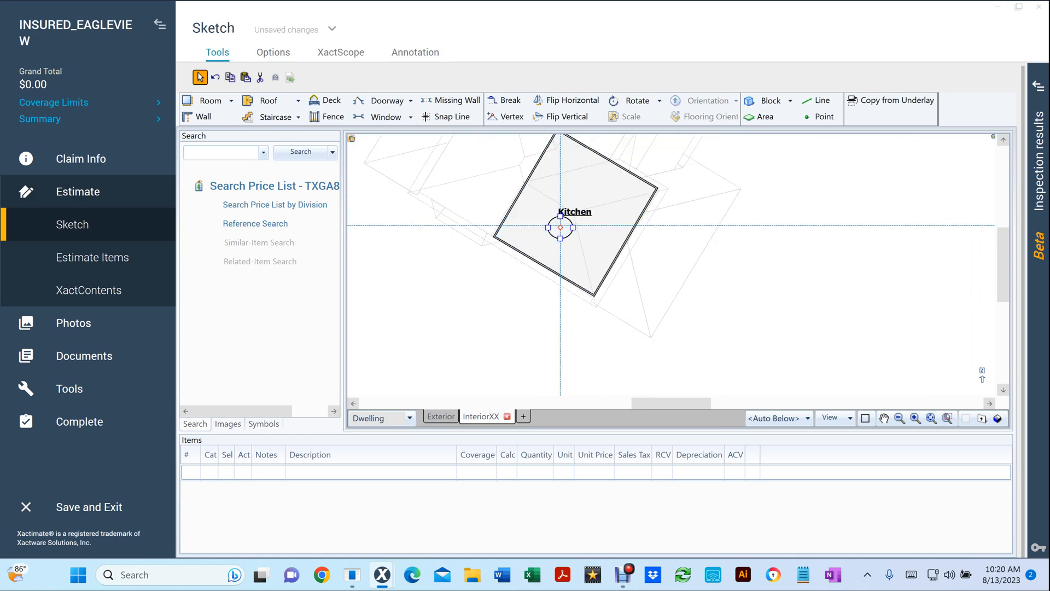
left_click_drag(386, 265, 427, 265)
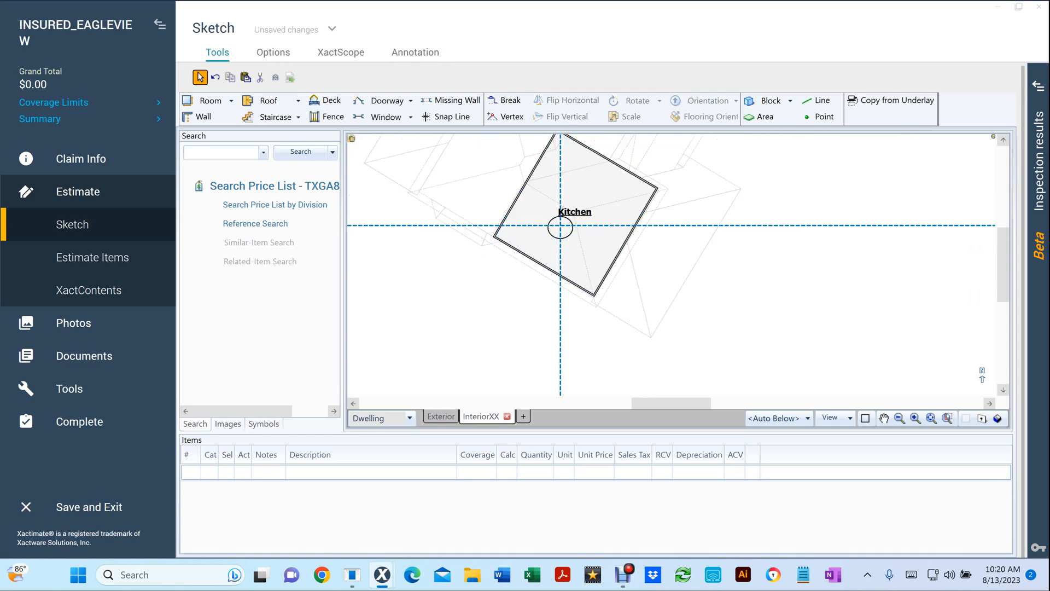
key("Delete")
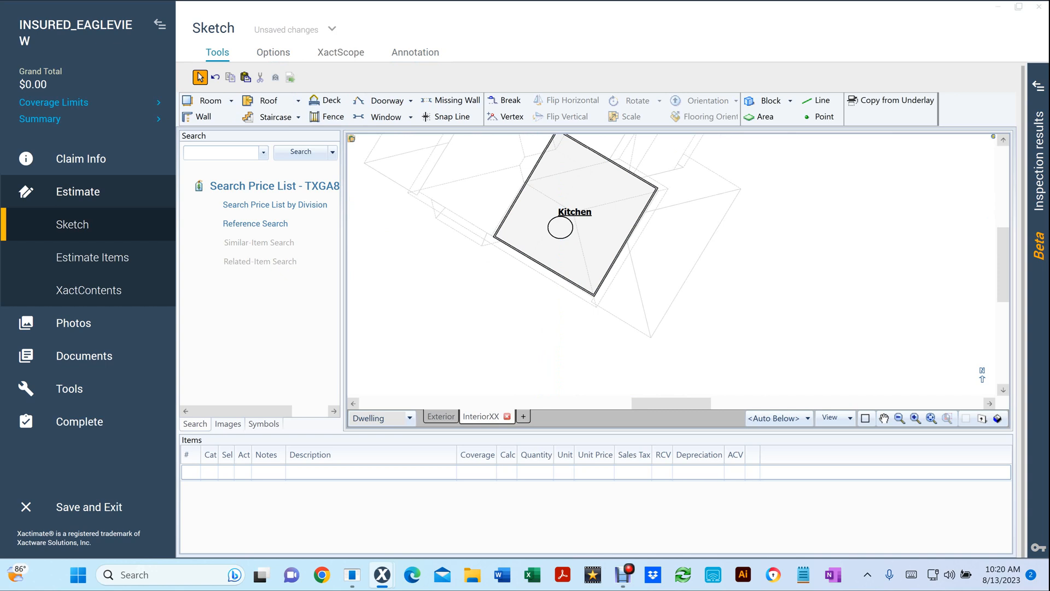
- Add a text annotation reading Due to missing shingles in the blank area below the Kitchen
double_click(560, 228)
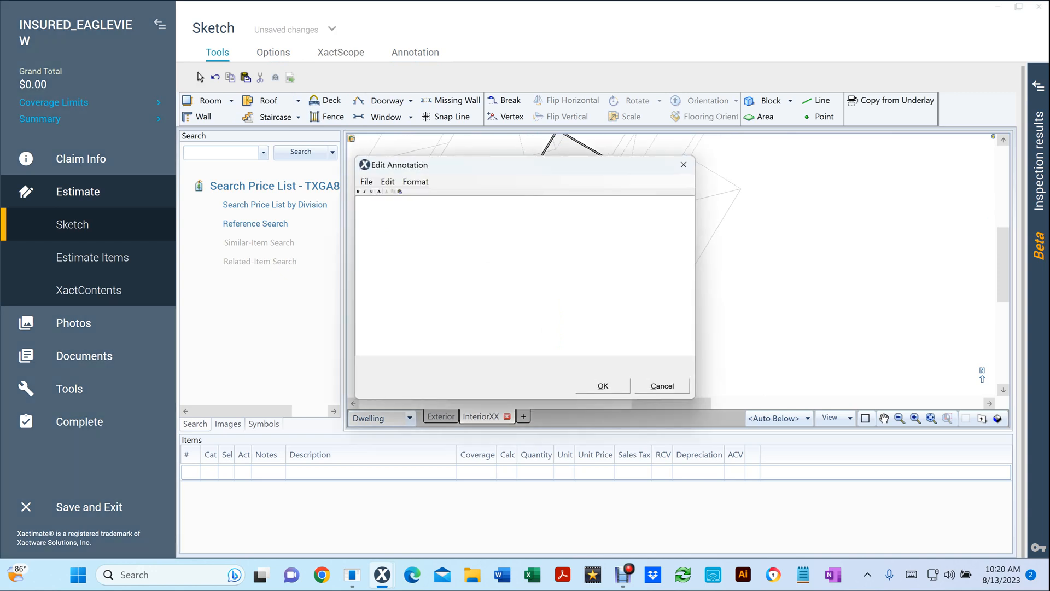
type("Due to missing shingles")
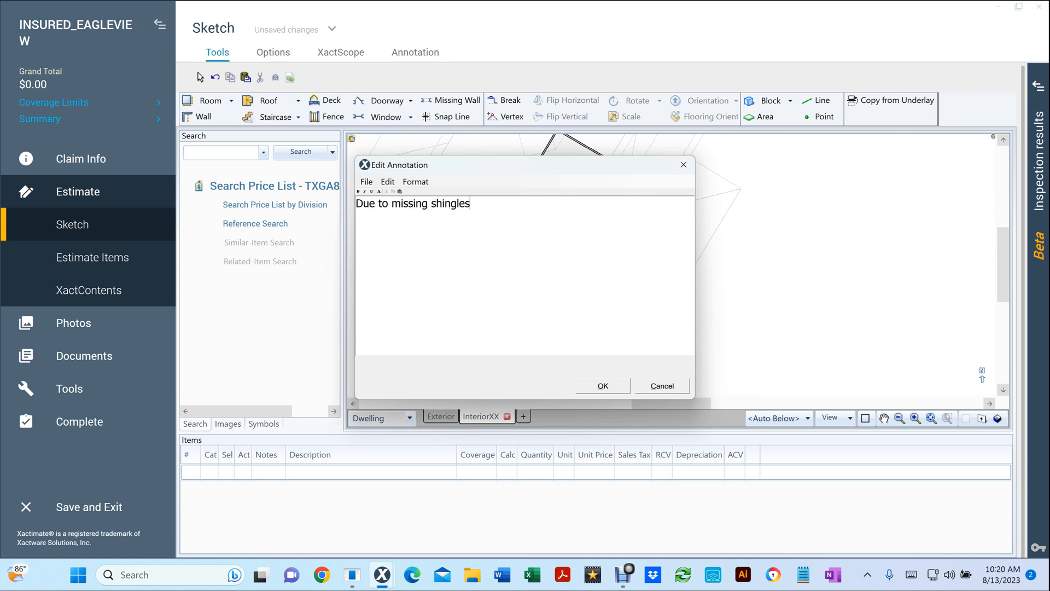
left_click(602, 385)
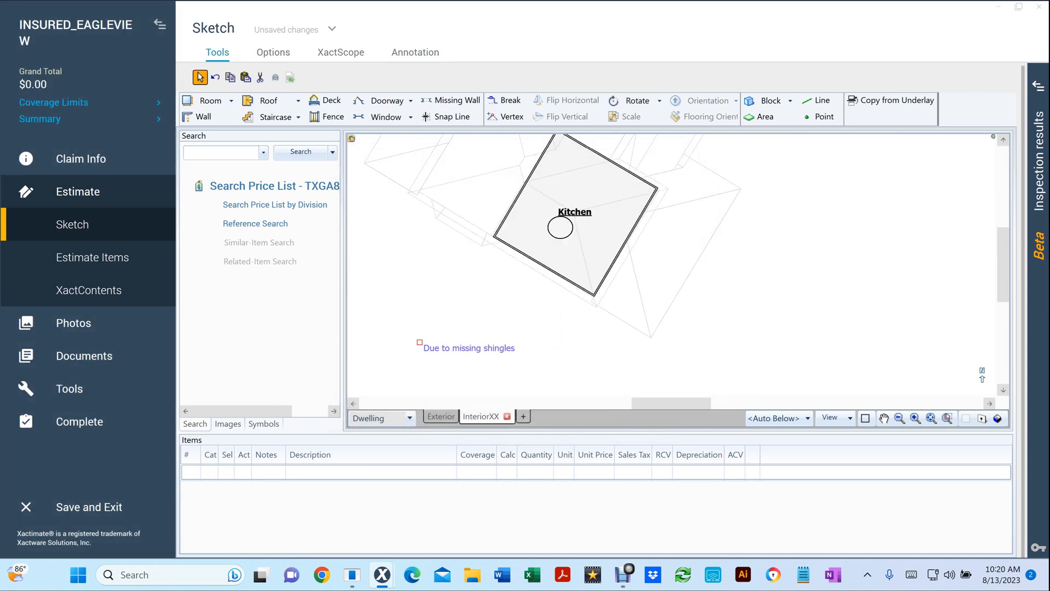
key("Escape")
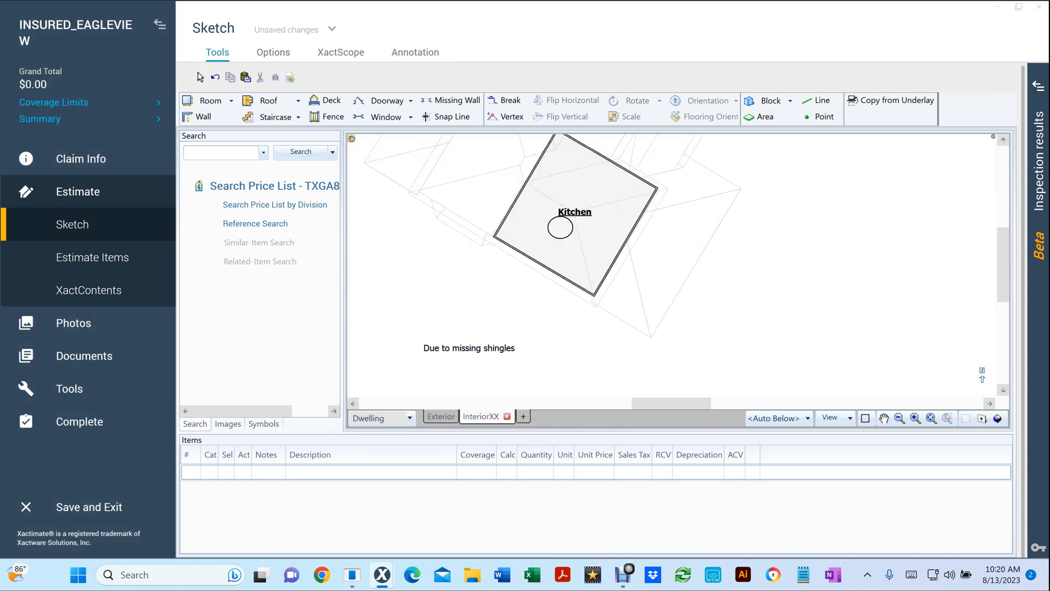
- Draw an annotation arrow from the Due to missing shingles text to the centre of the circle in the Kitchen
left_click_drag(467, 335, 558, 229)
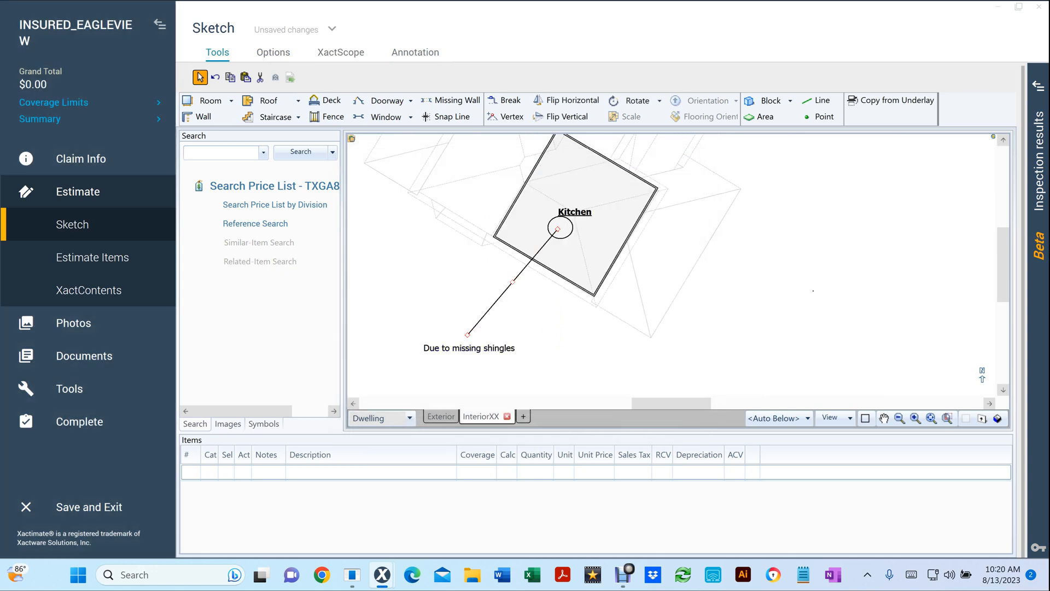
key("Escape")
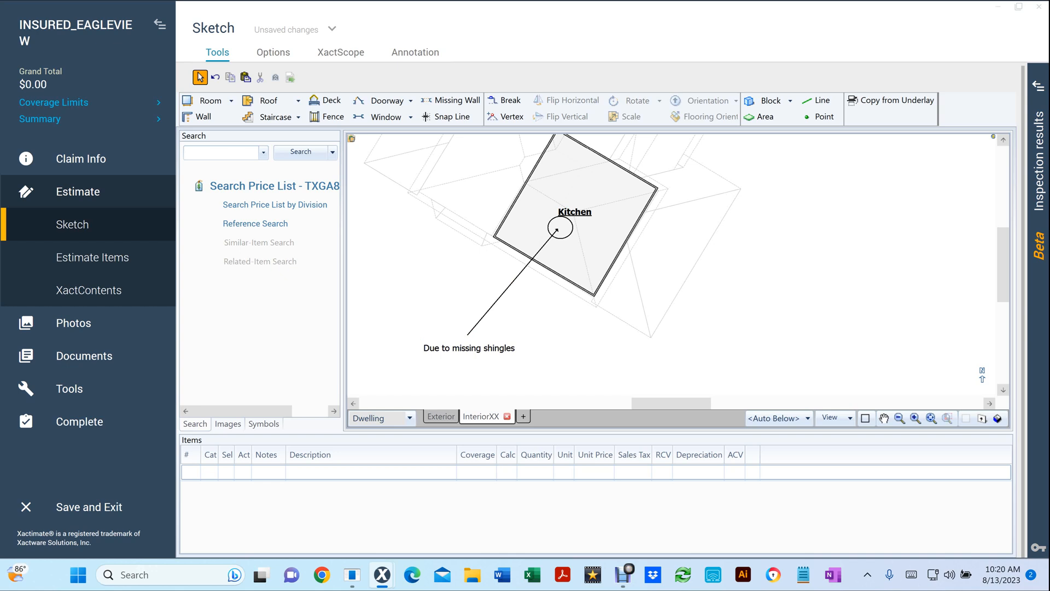
scroll(541, 241, "up", 1)
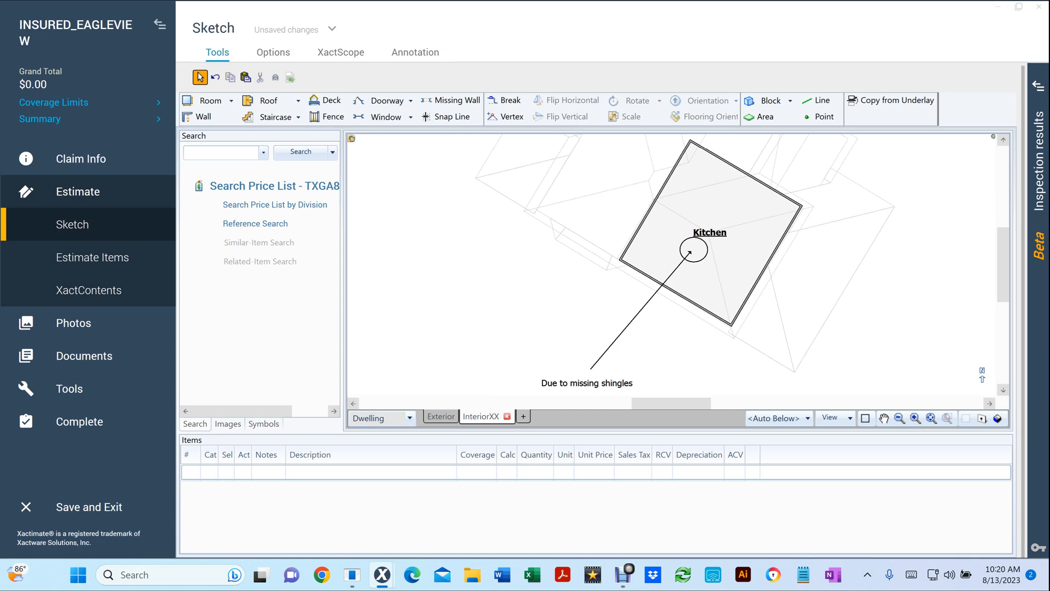
- In the estimate items grouping, move all room groups from Entry/Foyer through Attic out of Interior into InteriorXX
left_click(93, 258)
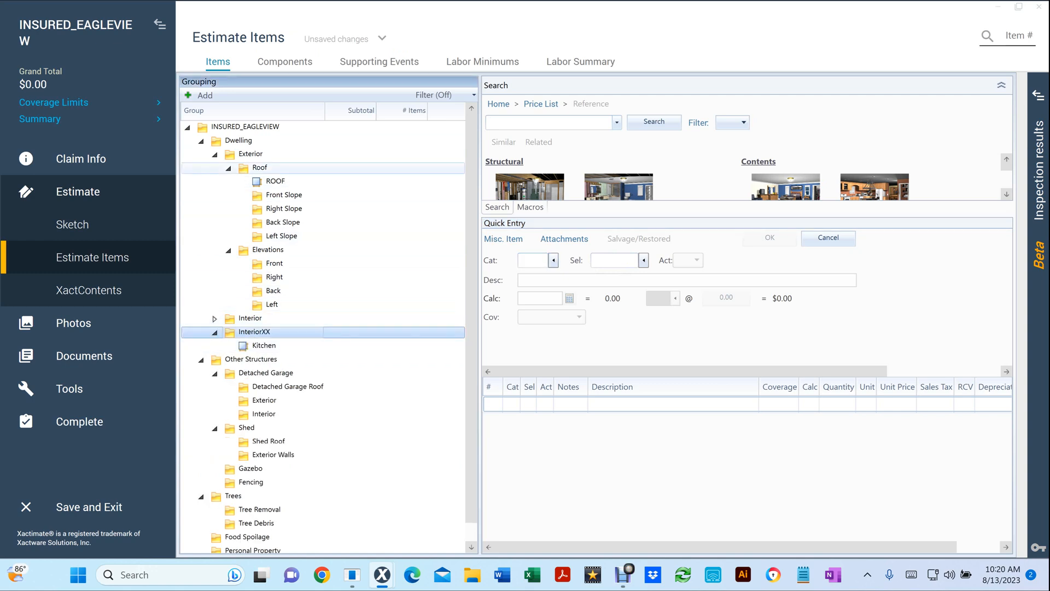
left_click(228, 168)
left_click(214, 155)
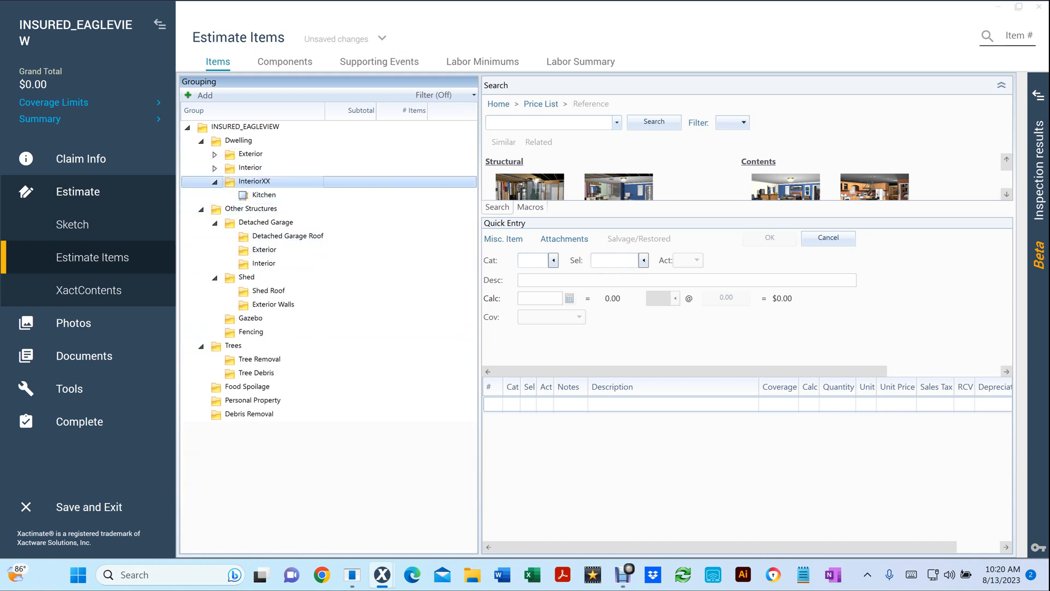
left_click(214, 182)
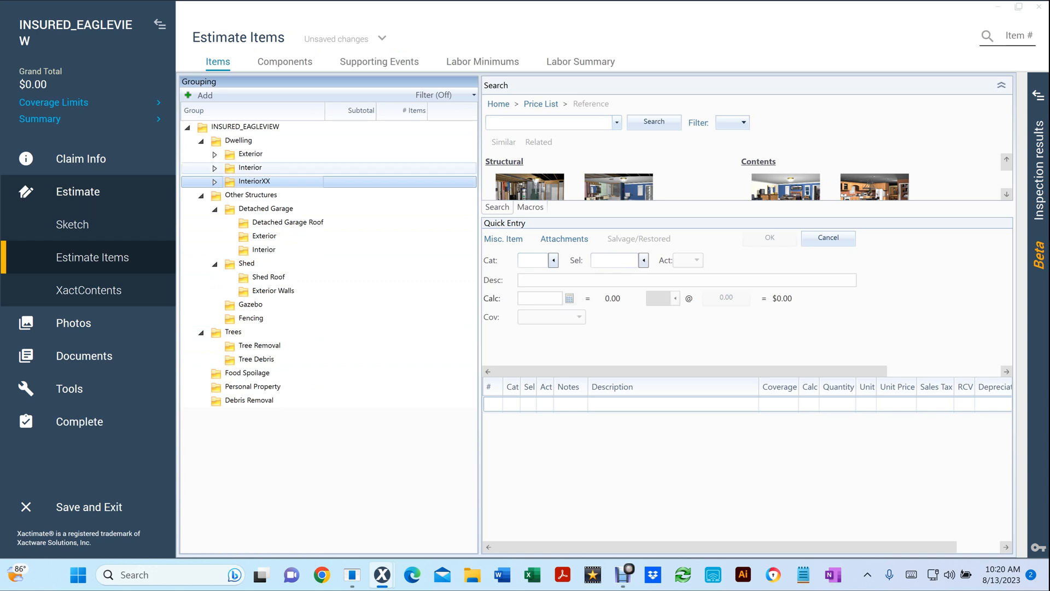
left_click(215, 167)
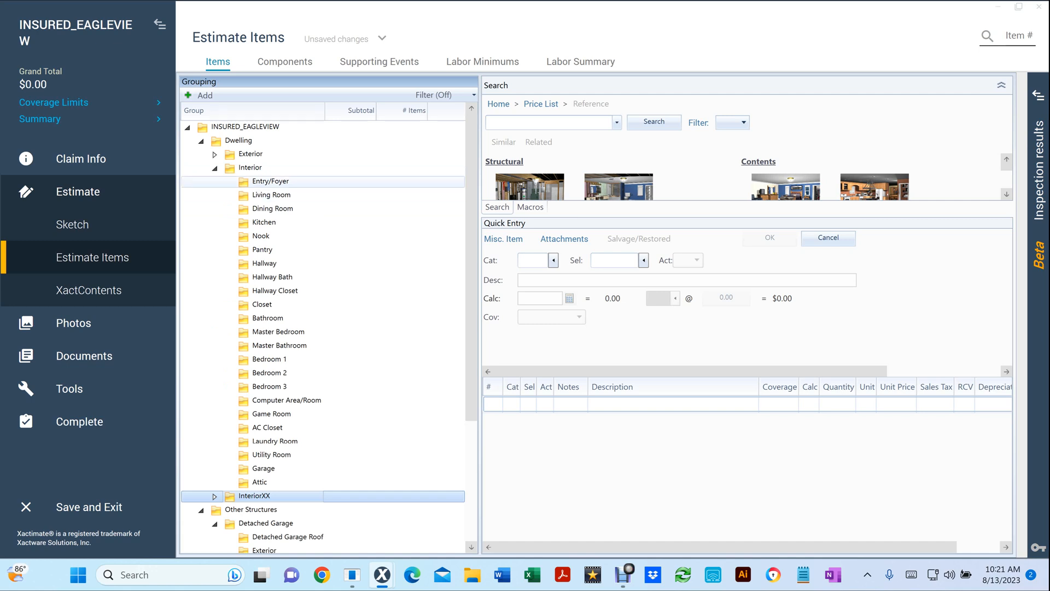
left_click(270, 182)
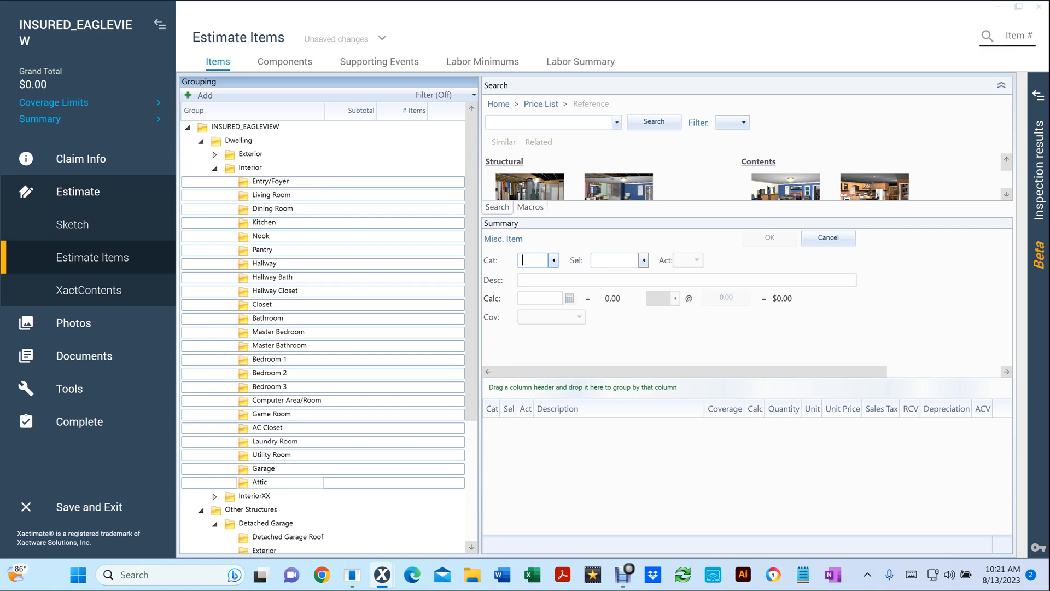
left_click(271, 181)
left_click_drag(270, 182, 231, 498)
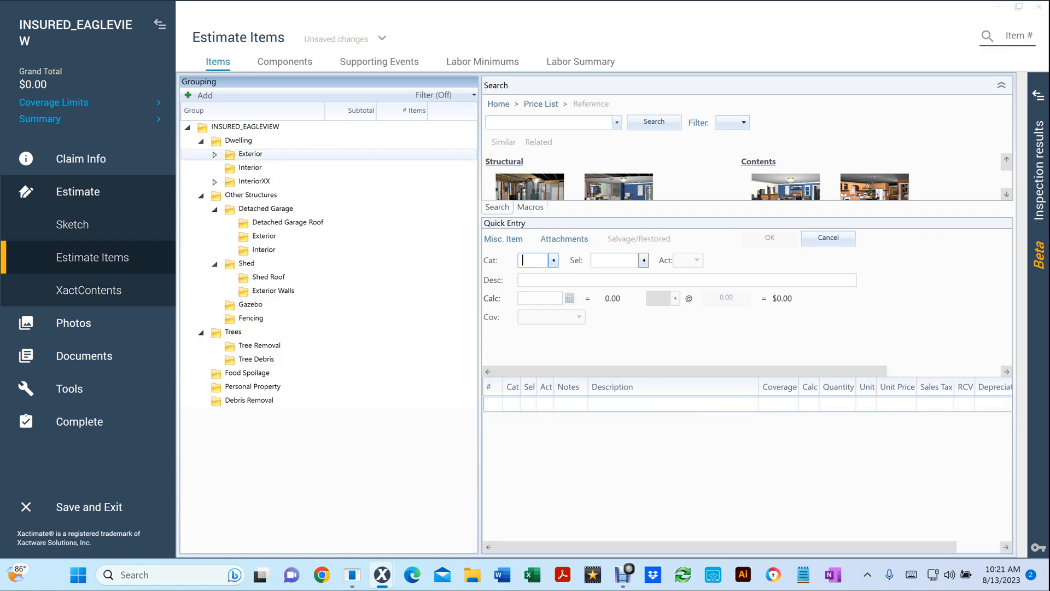
left_click(254, 181)
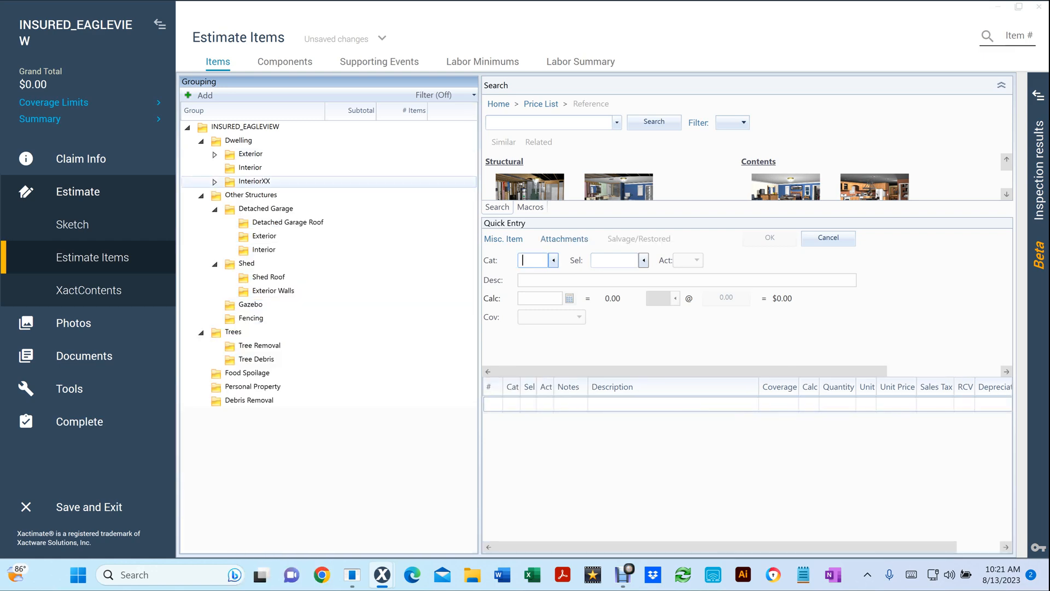
left_click(214, 182)
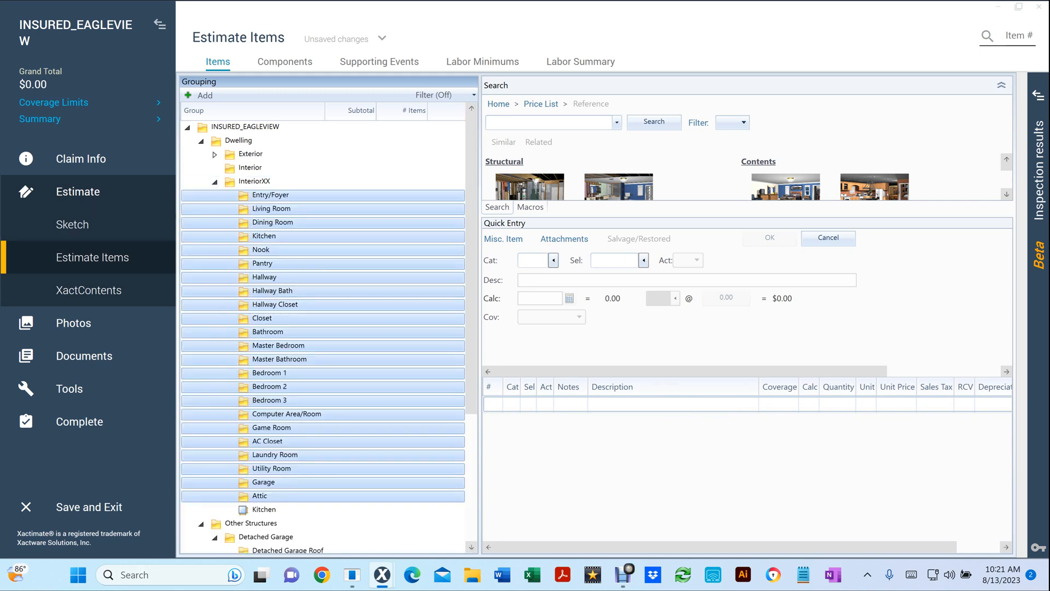
left_click(249, 168)
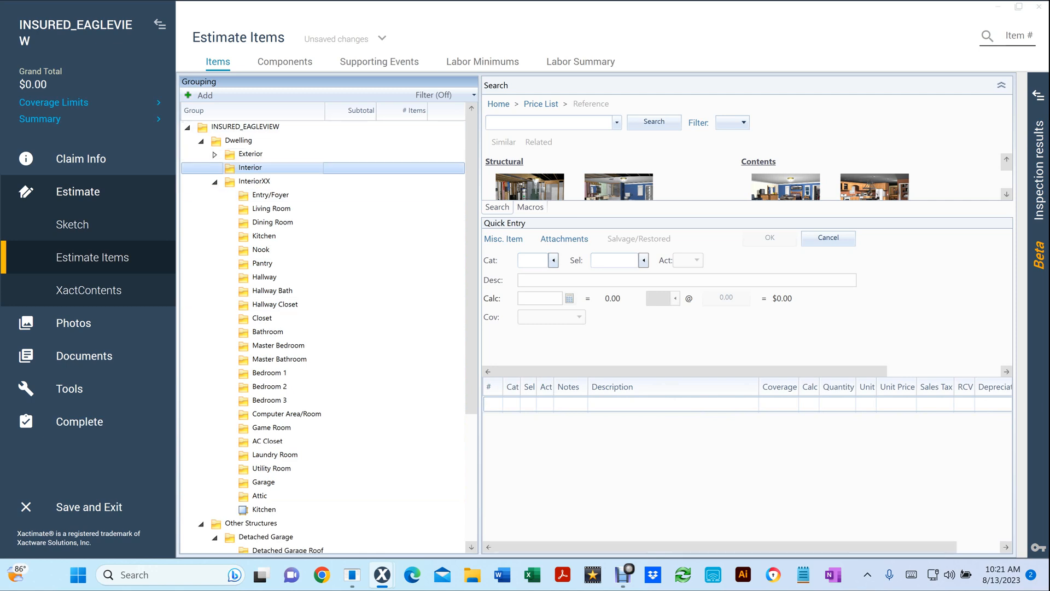
- Examine the Interior and InteriorXX folders under Dwelling among the photo folders
left_click(73, 323)
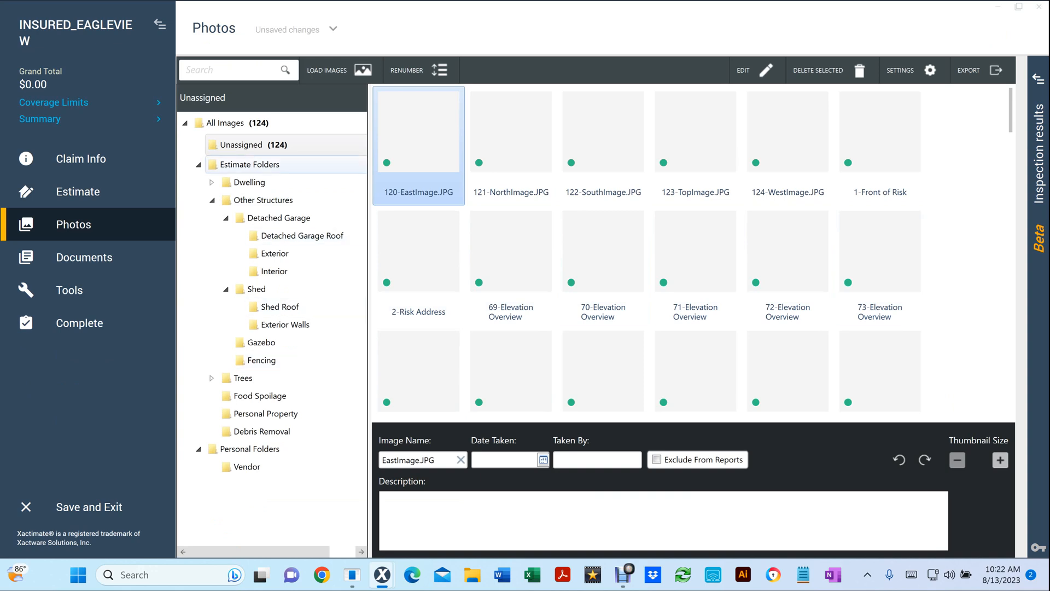
left_click(212, 182)
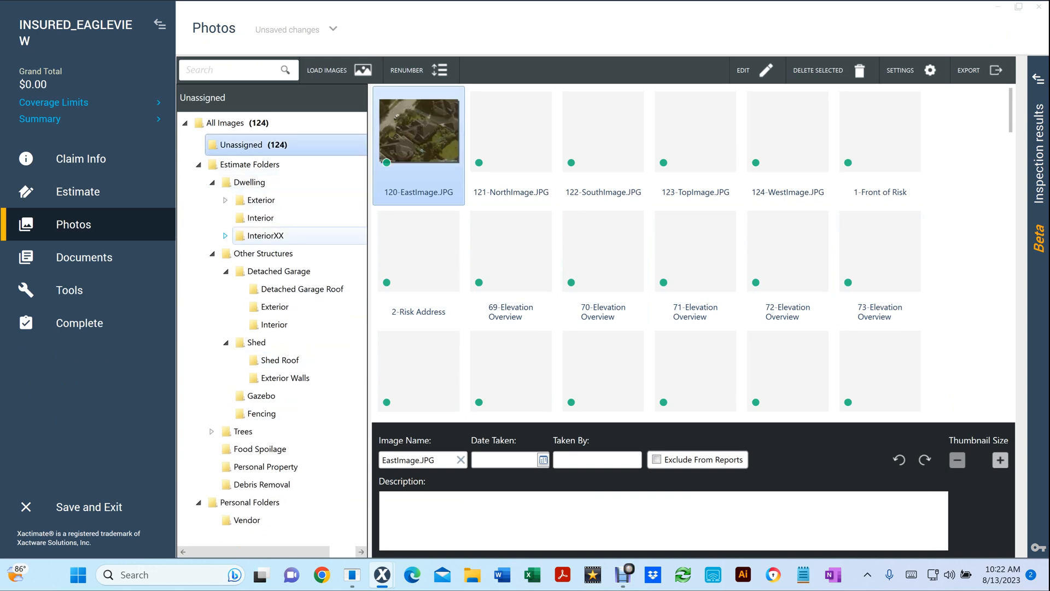
left_click(260, 217)
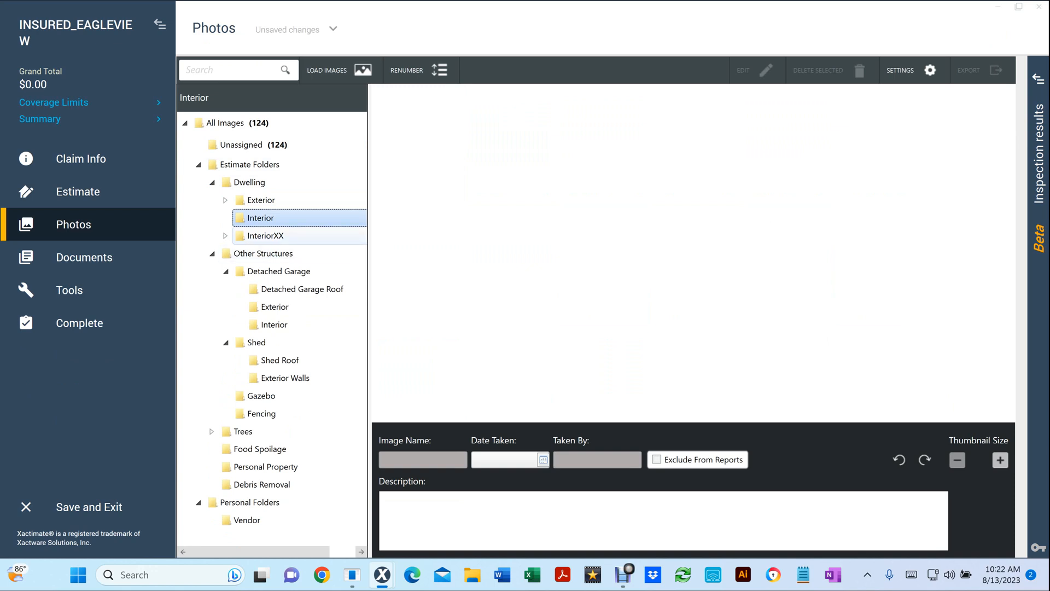
left_click(265, 235)
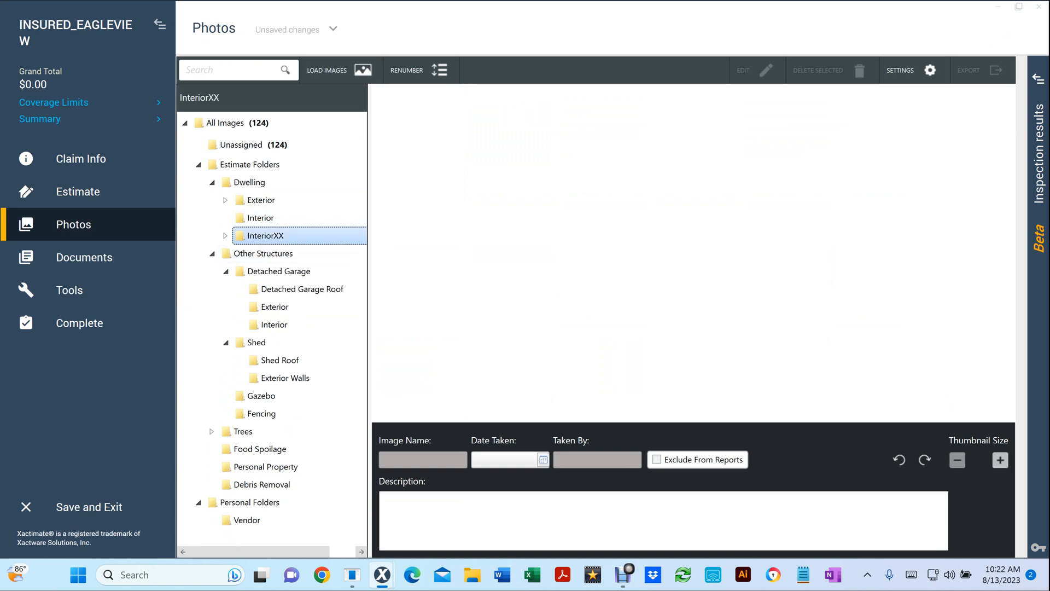
left_click(261, 218)
left_click(265, 235)
left_click(260, 218)
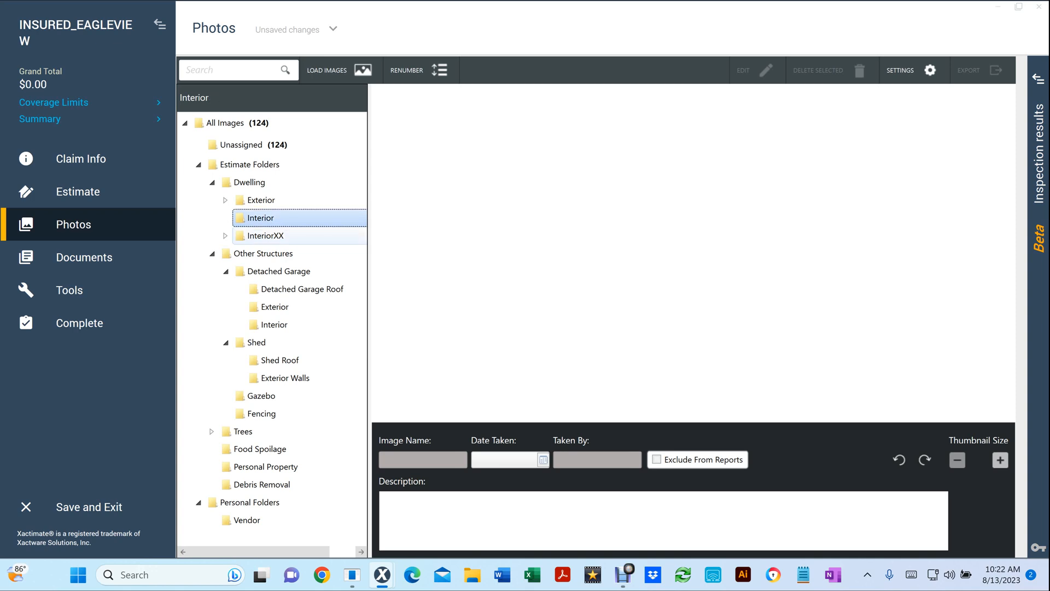
left_click(265, 235)
left_click(260, 217)
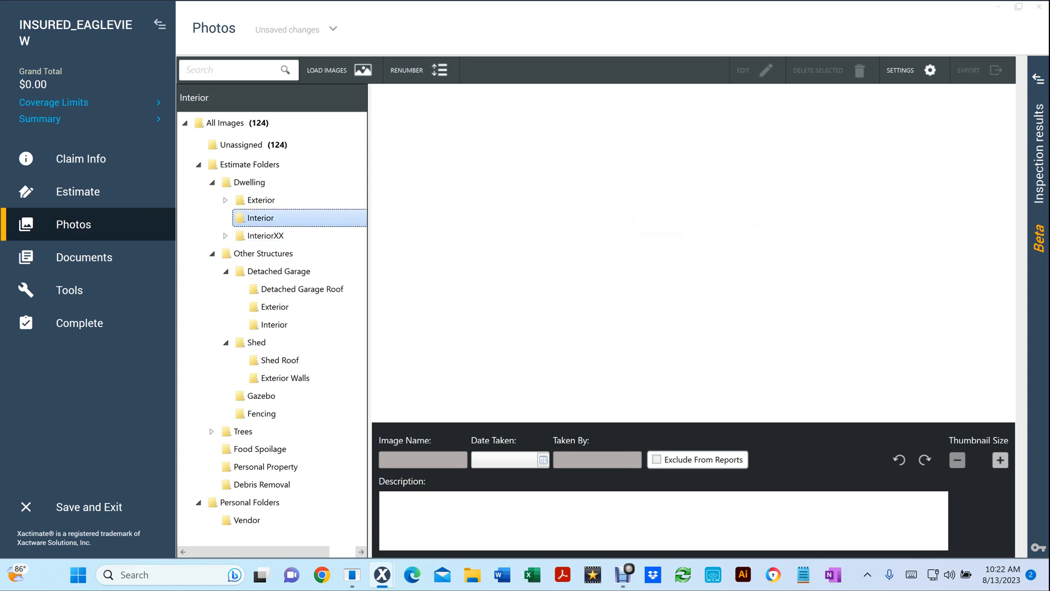
- Delete the emptied Interior group under Dwelling from the estimate items, using the Grouping member(s) option
left_click(77, 191)
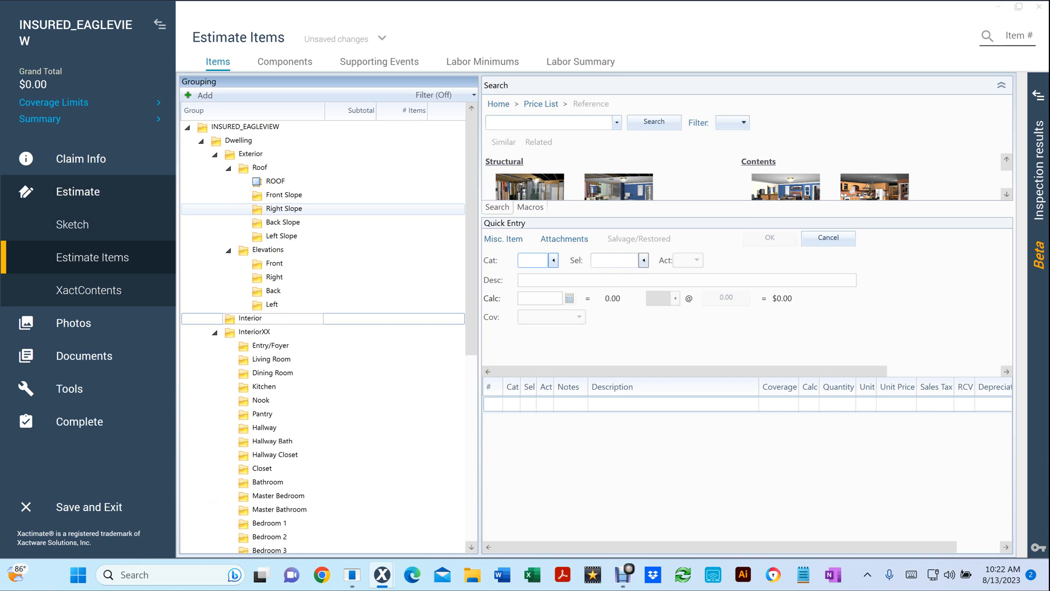
left_click(250, 318)
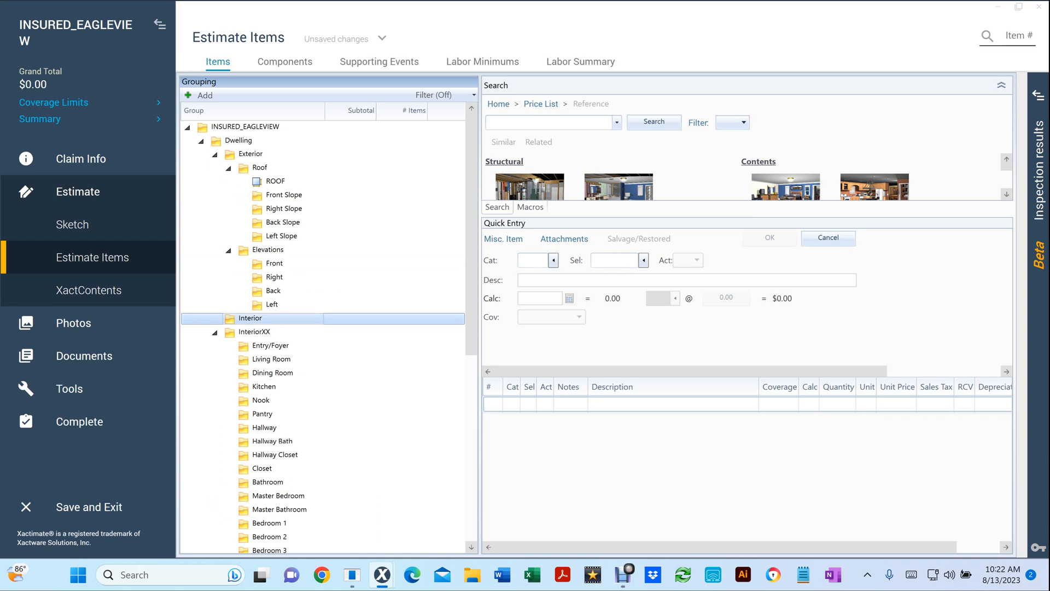
key("Delete")
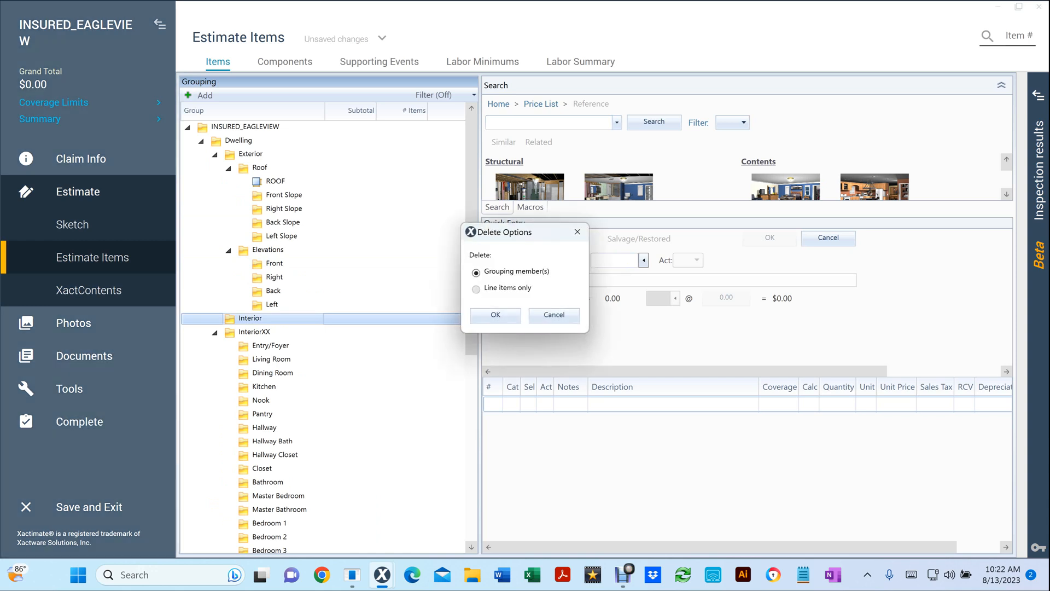
key("Return")
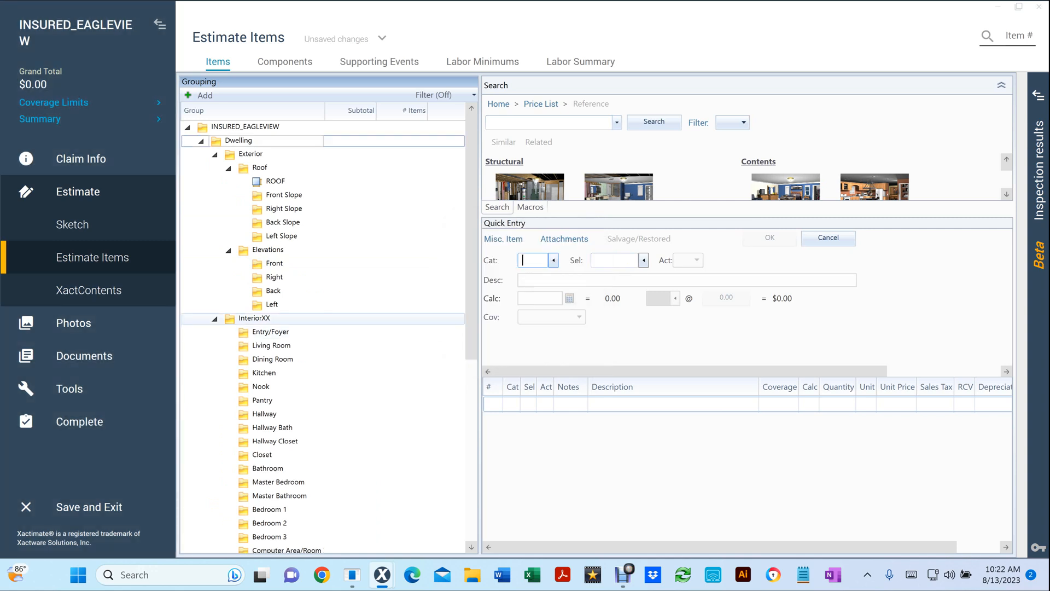
- Rename the InteriorXX group as Interior
double_click(255, 317)
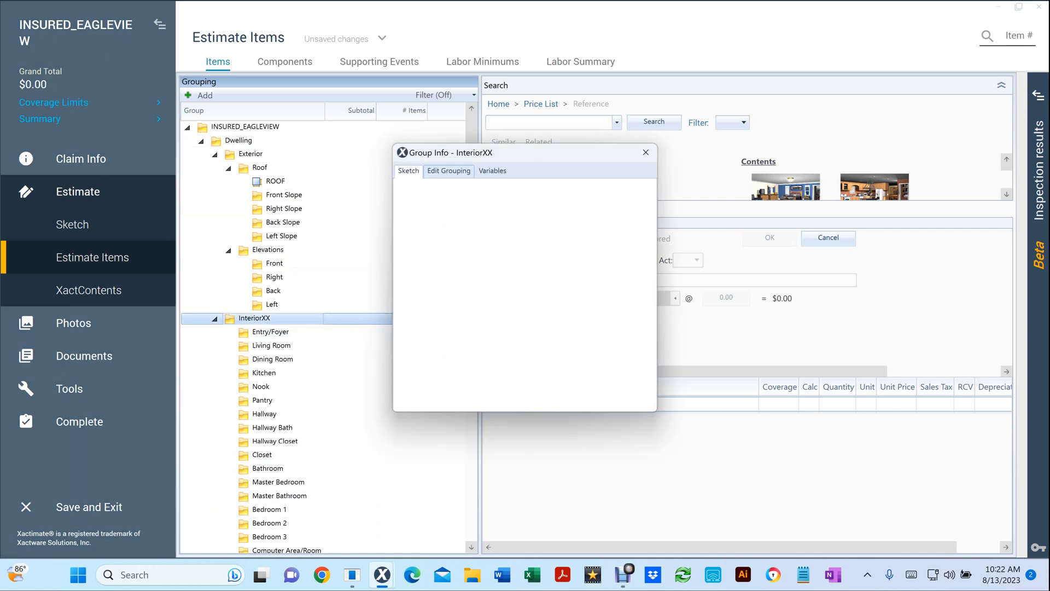
key("End")
key("BackSpace")
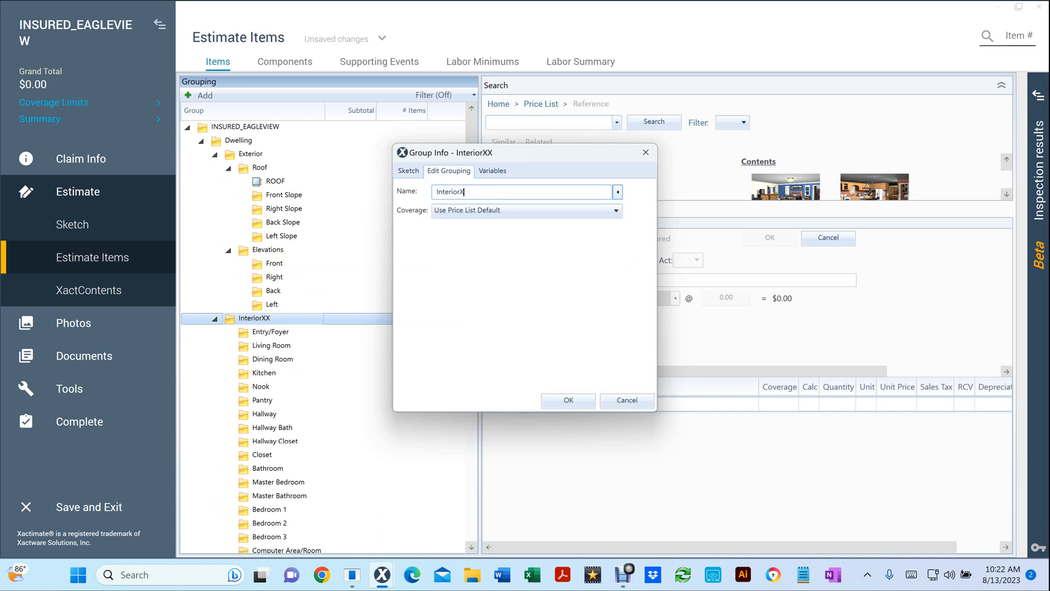
key("BackSpace")
key("Return")
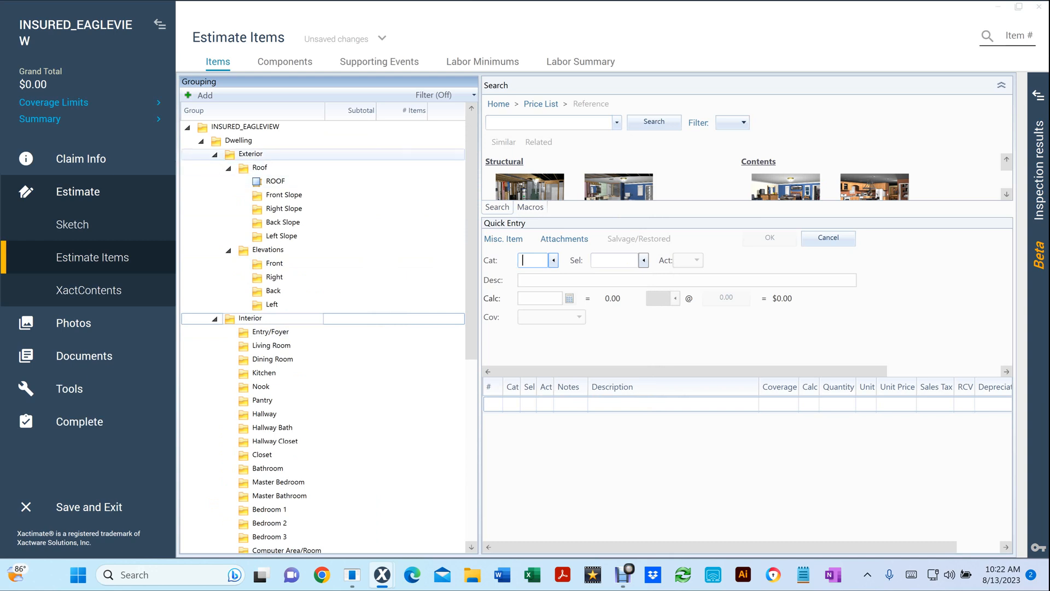
- Collapse the Exterior, Interior, Other Structures and Trees groups in the estimate's grouping tree
left_click(251, 154)
left_click(214, 168)
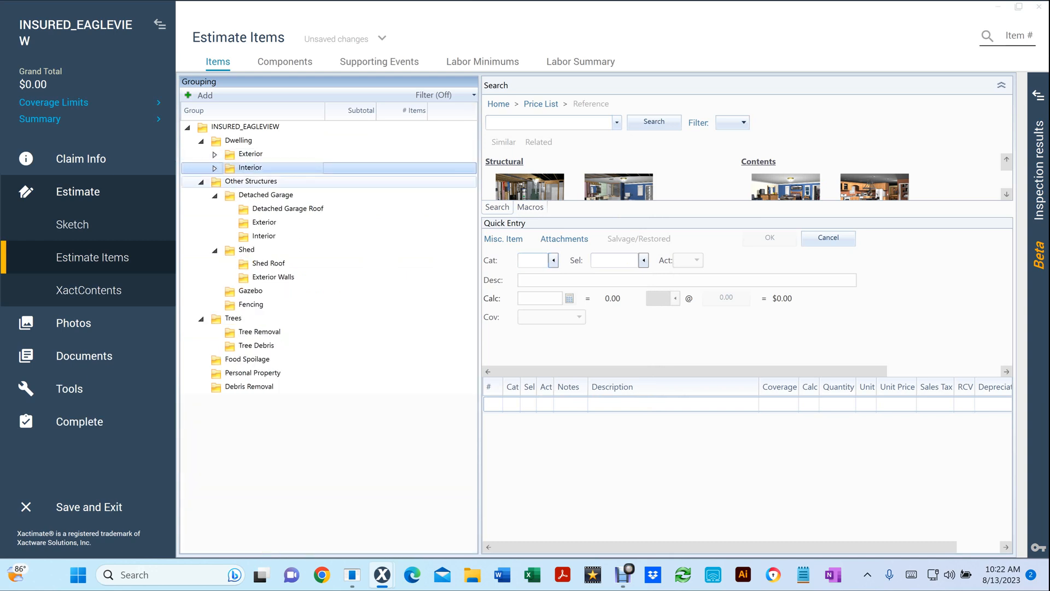
left_click(201, 181)
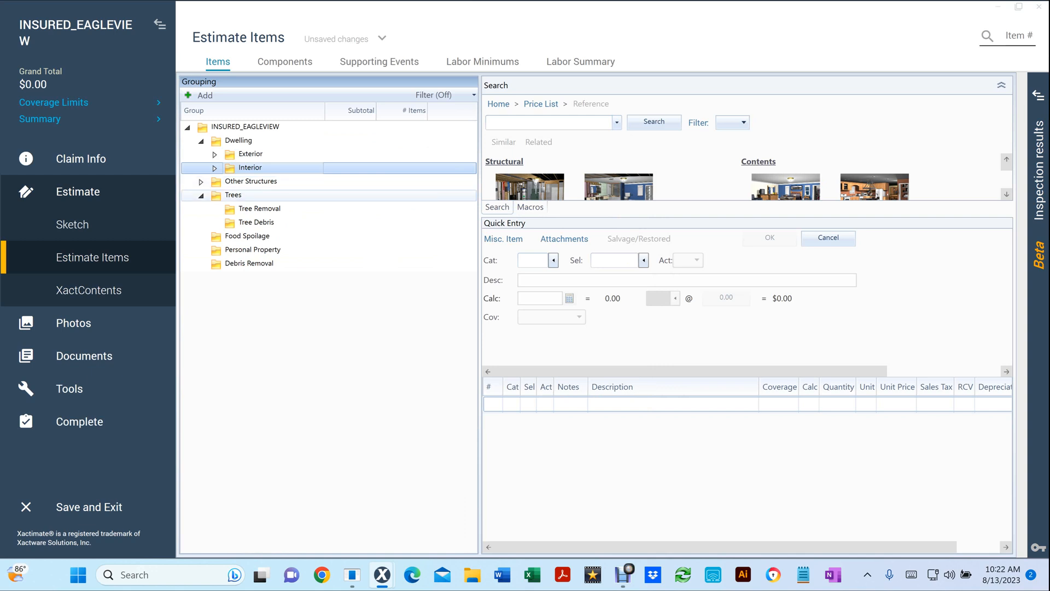
left_click(200, 196)
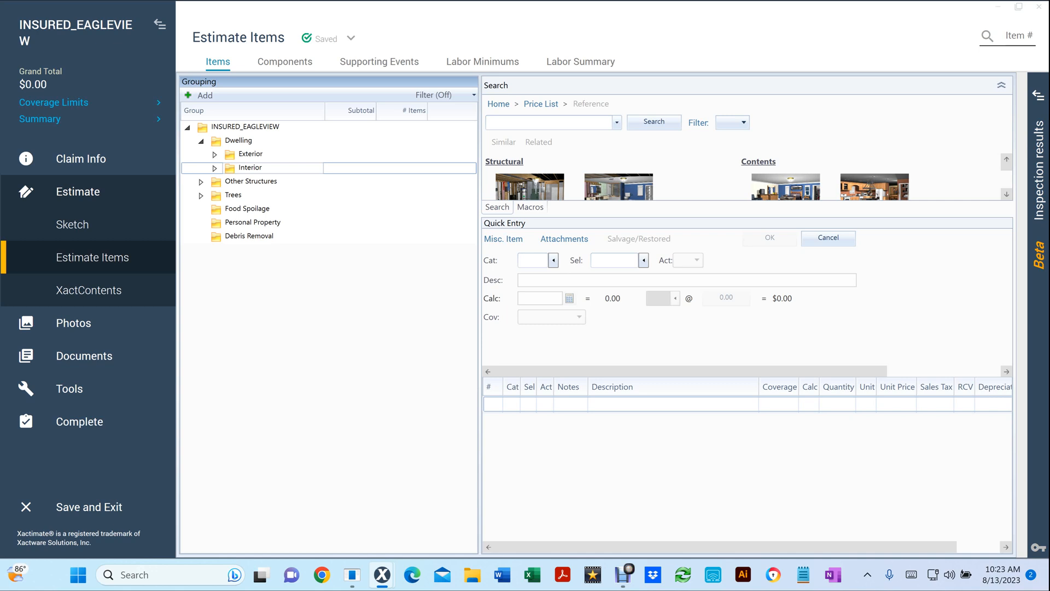
left_click(623, 574)
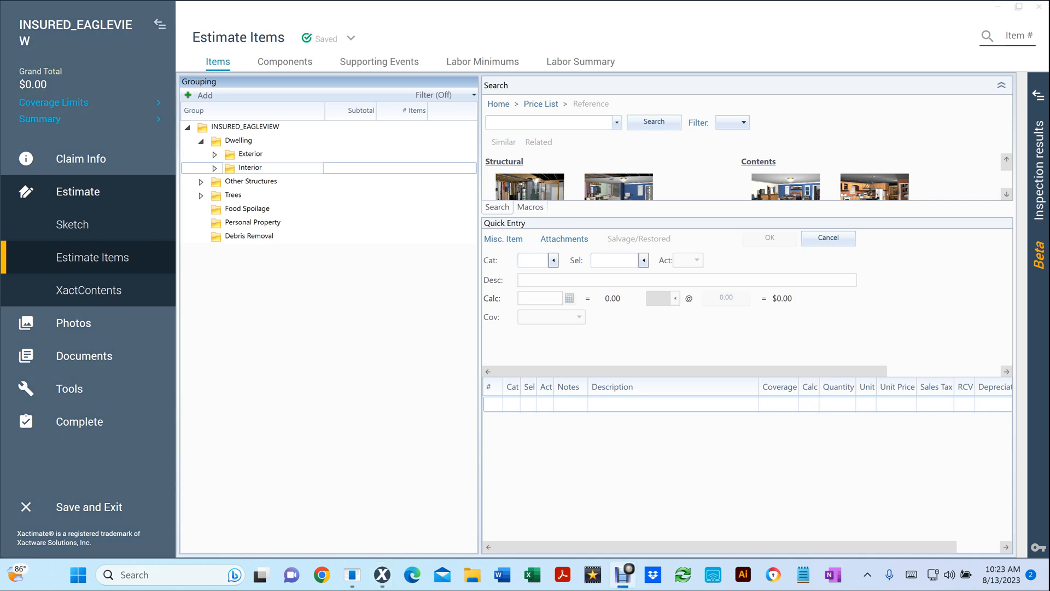